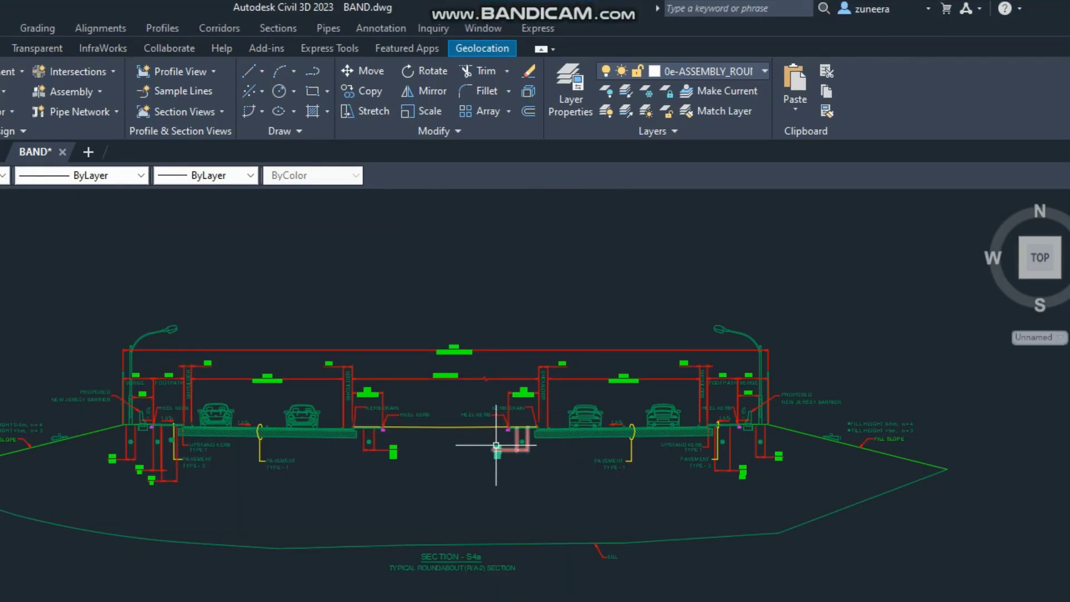
- Open the subassembly palettes from the lower sidewalk roundabout assembly and display the metric Generic subassemblies
scroll(496, 446, "down", 5)
middle_click_drag(454, 425, 449, 434)
scroll(440, 479, "up", 4)
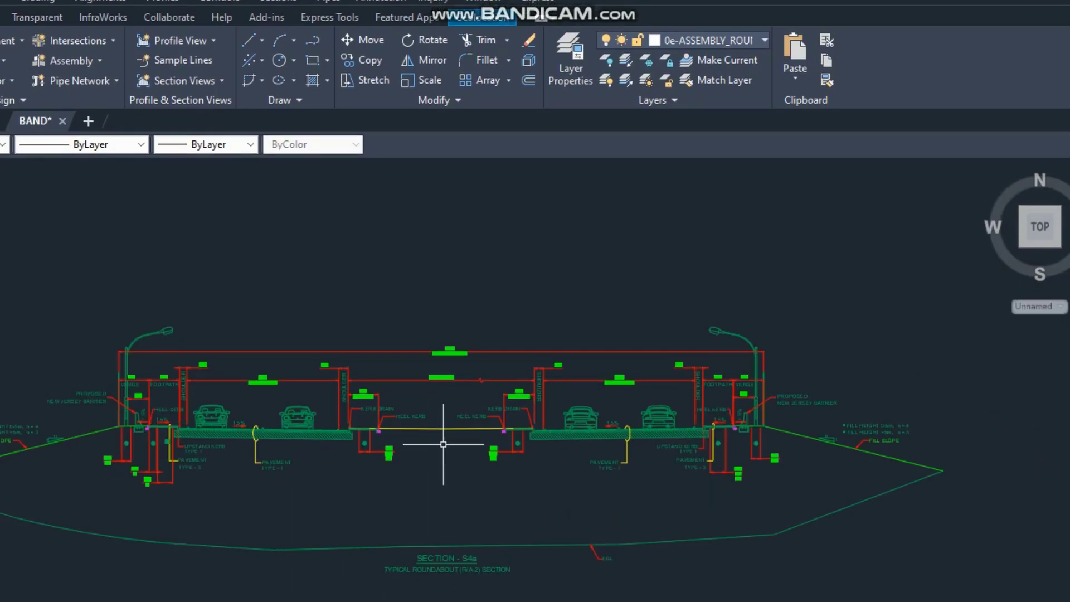
scroll(402, 370, "down", 4)
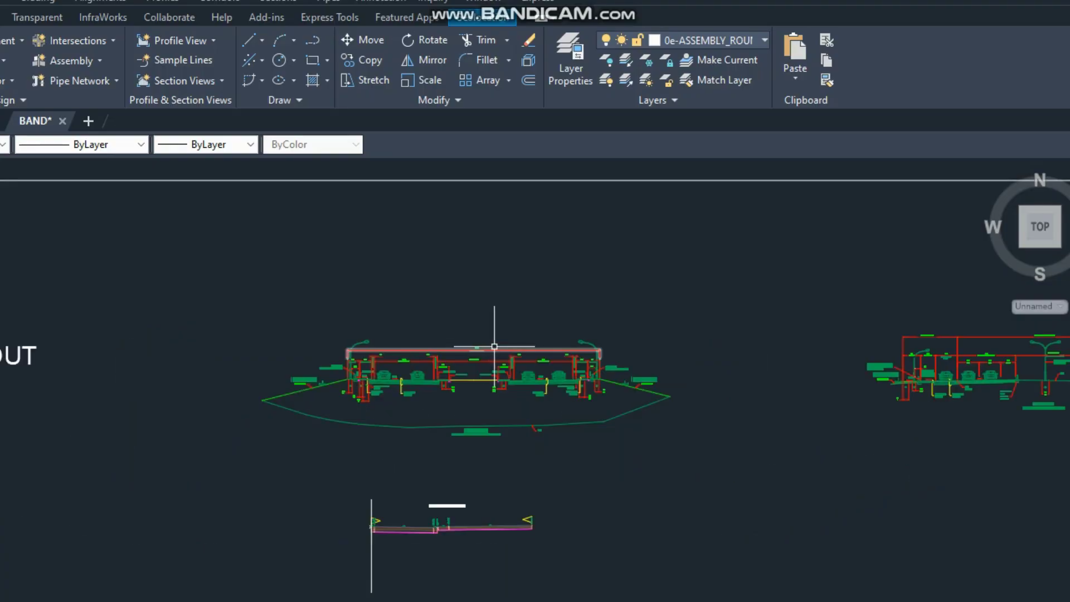
middle_click_drag(497, 395, 592, 401)
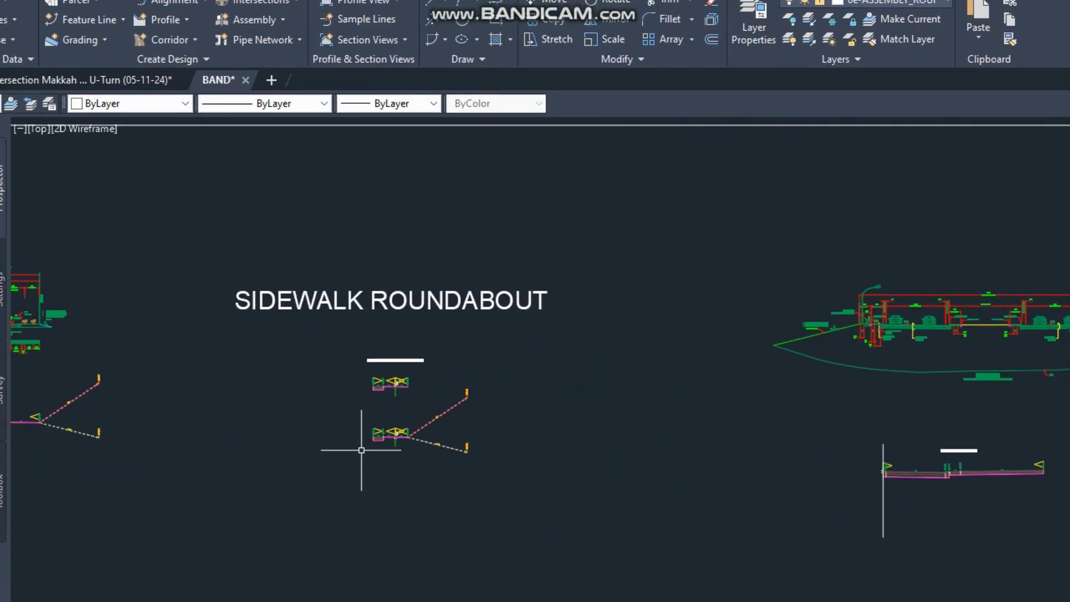
scroll(404, 479, "up", 8)
left_click(403, 396)
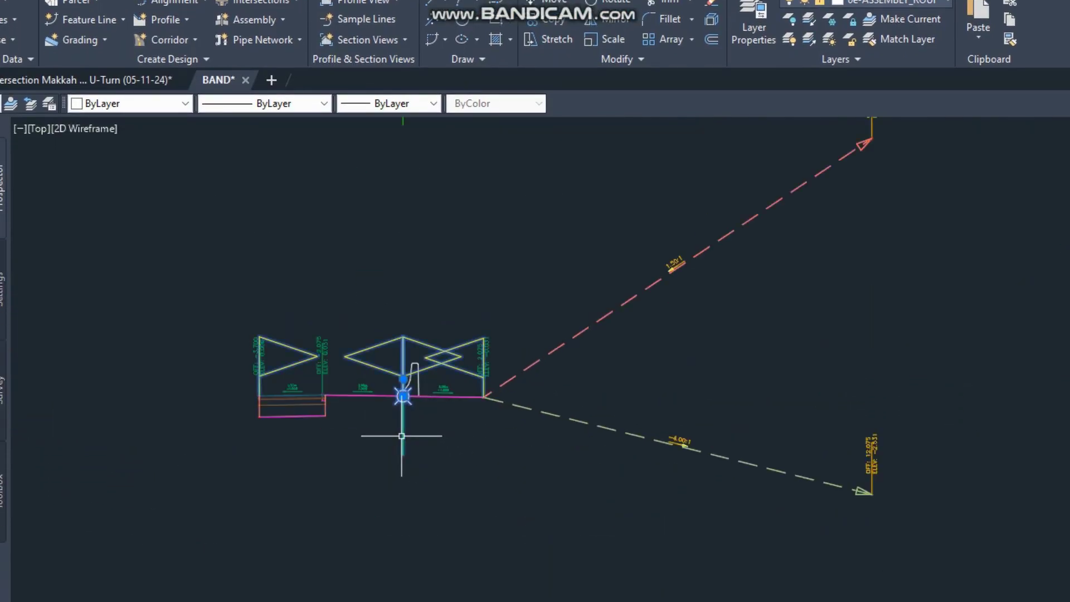
left_click(343, 75)
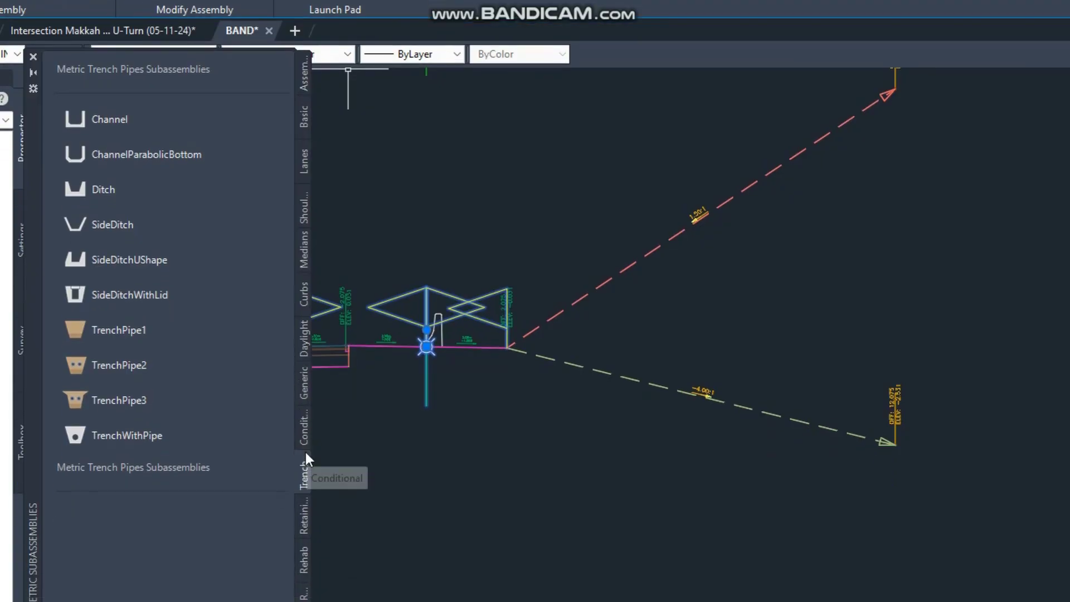
left_click(303, 349)
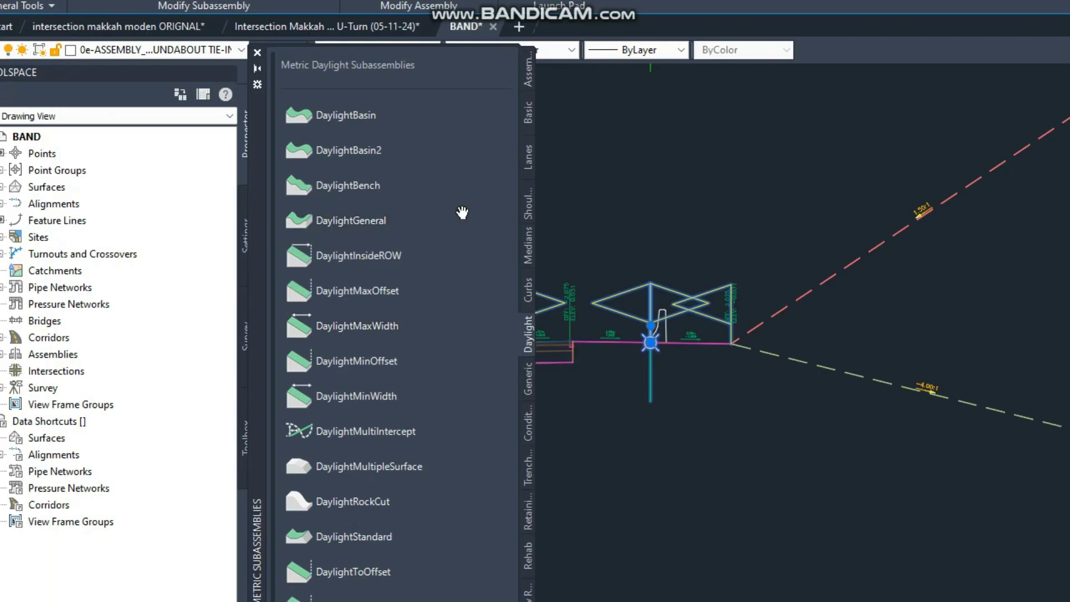
left_click(528, 387)
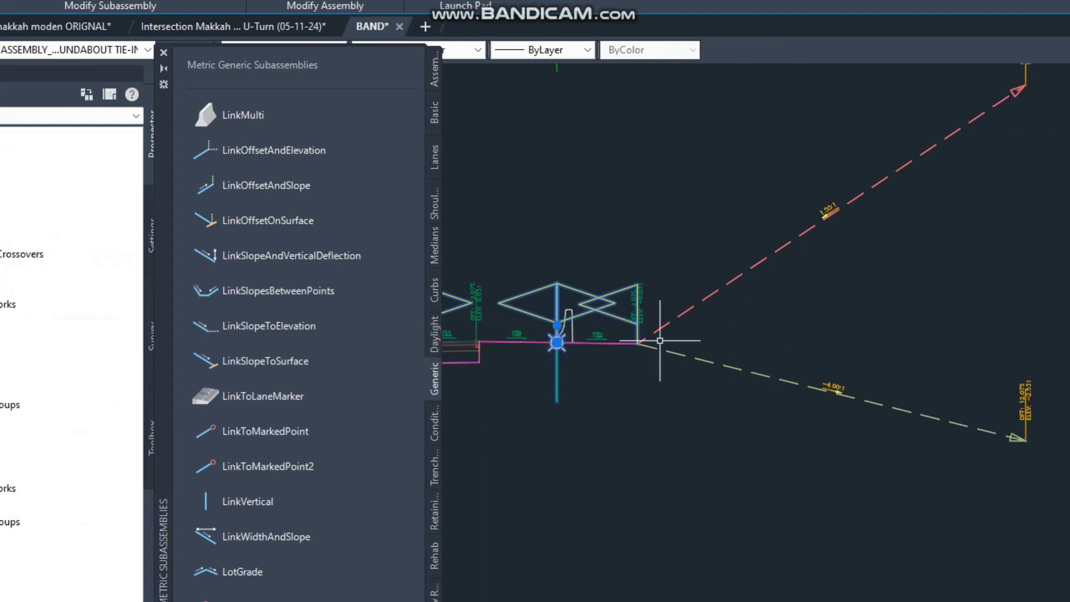
- Examine the typical roundabout section S4a, including its island, footpaths, heel kerbs, kerb drains, New Jersey barrier and fill slope
scroll(613, 339, "down", 4)
scroll(594, 338, "down", 3)
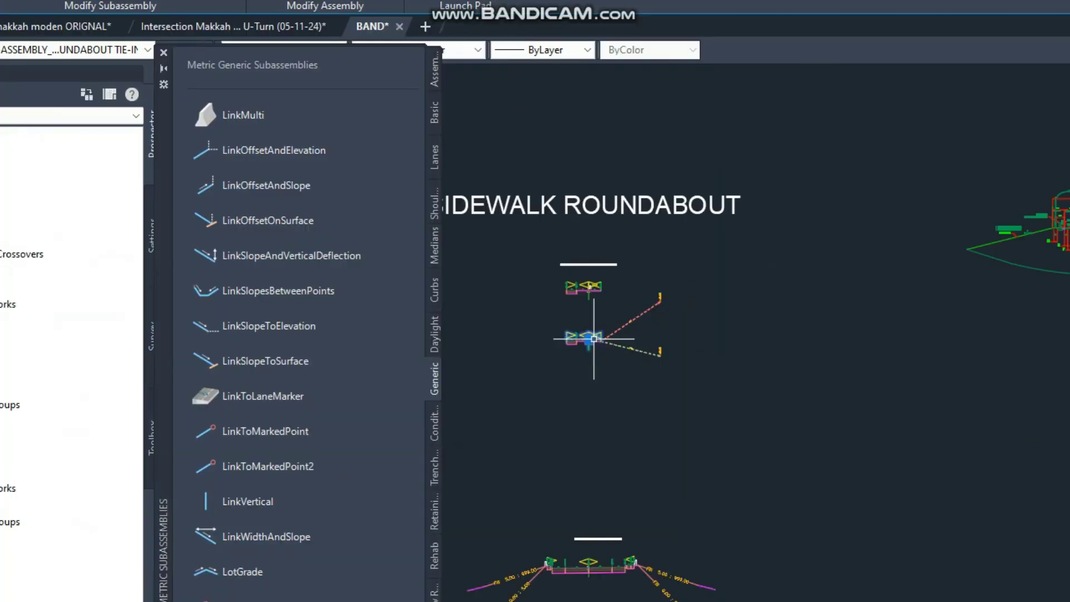
middle_click_drag(1045, 334, 783, 370)
scroll(852, 242, "up", 4)
scroll(579, 243, "up", 3)
scroll(535, 312, "up", 2)
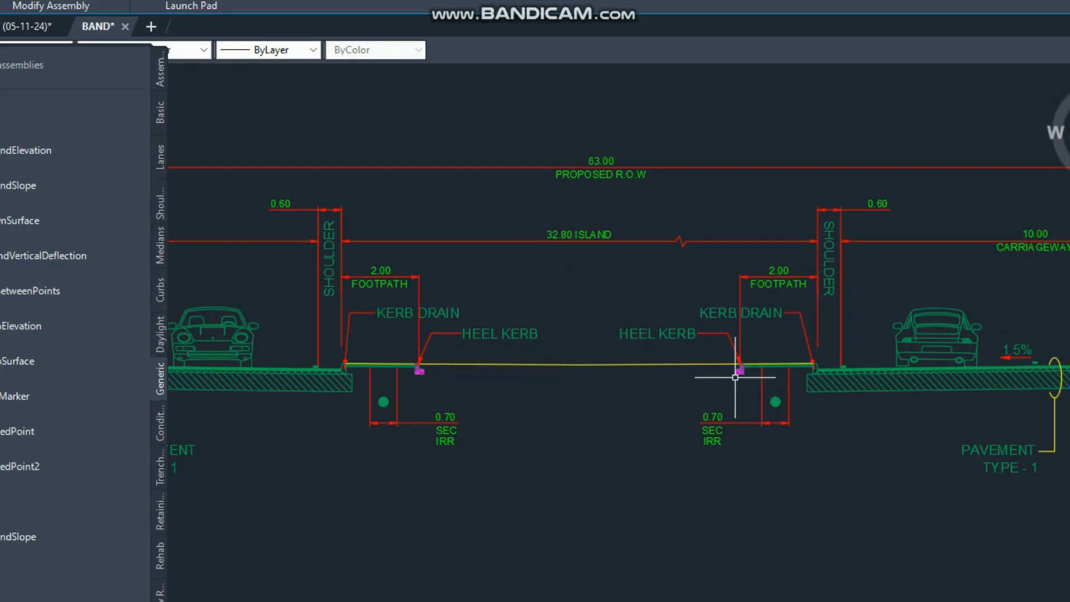
scroll(735, 377, "up", 5)
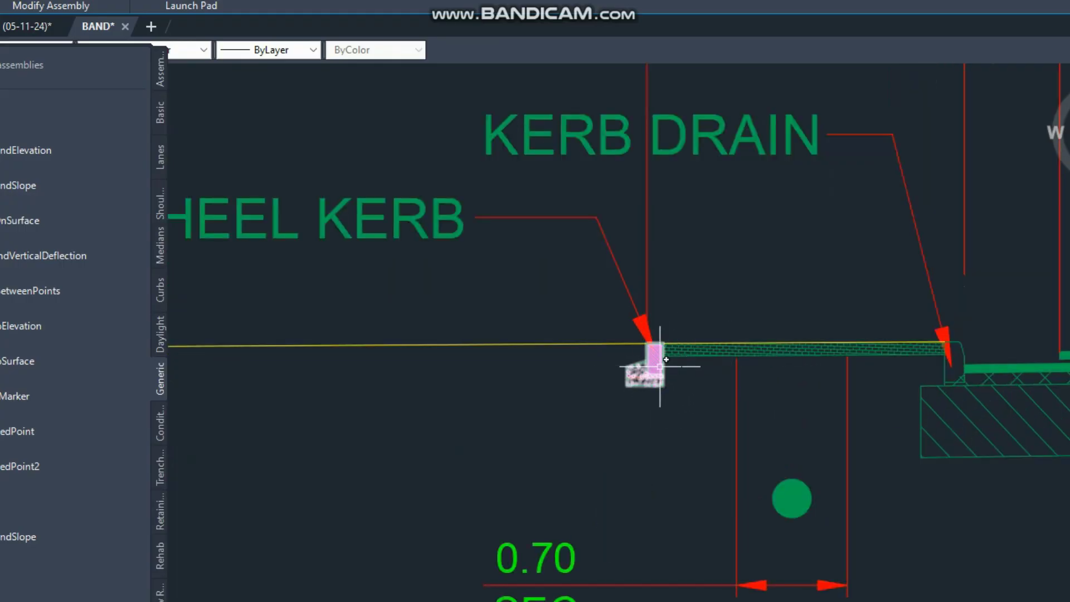
scroll(771, 370, "down", 5)
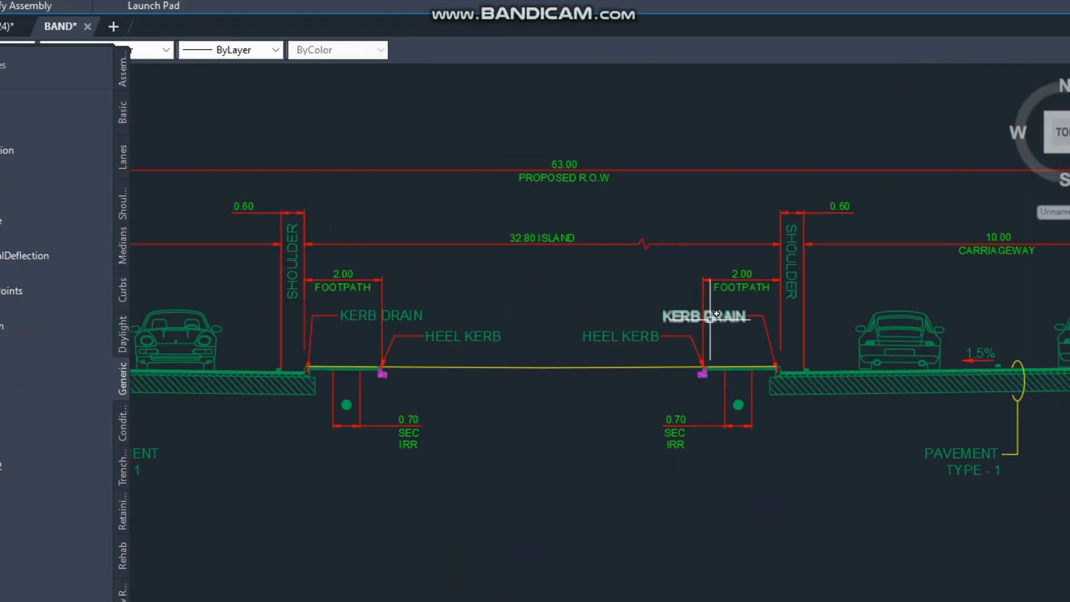
scroll(709, 318, "down", 6)
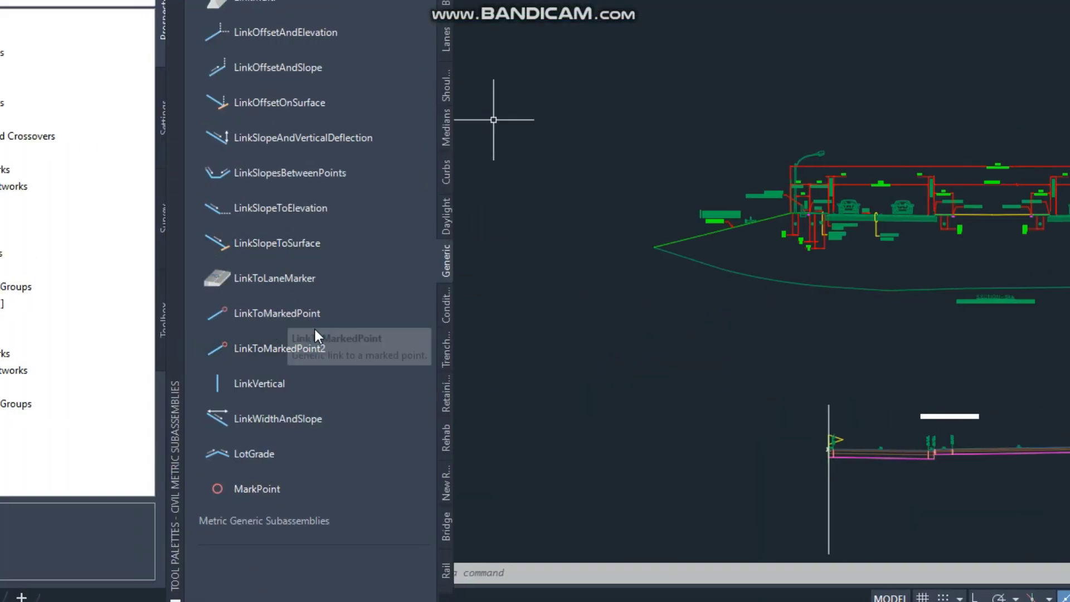
scroll(1060, 200, "up", 6)
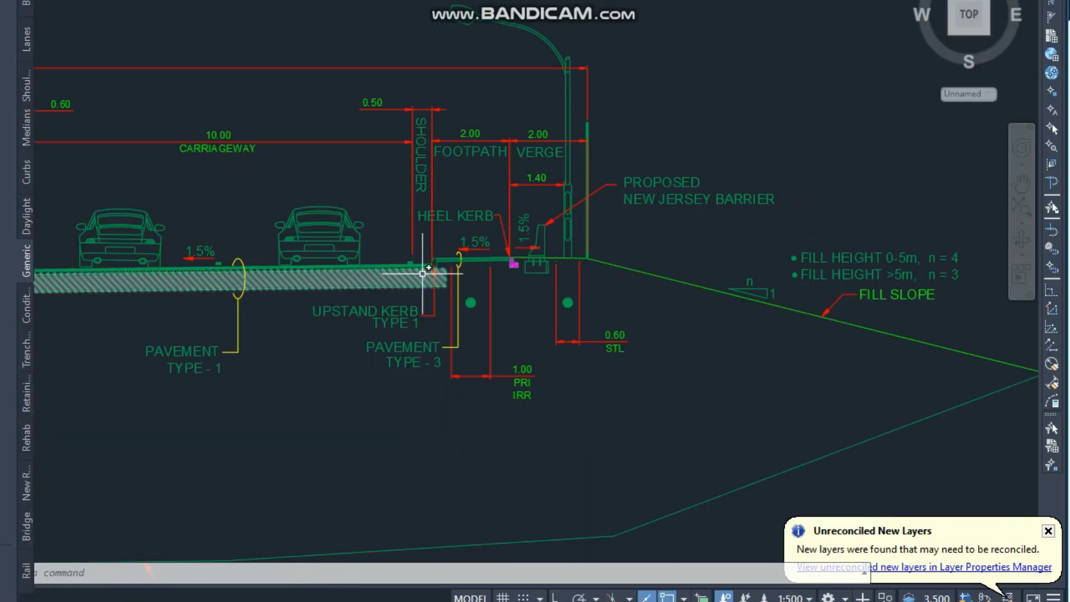
scroll(735, 265, "up", 6)
scroll(582, 225, "down", 2)
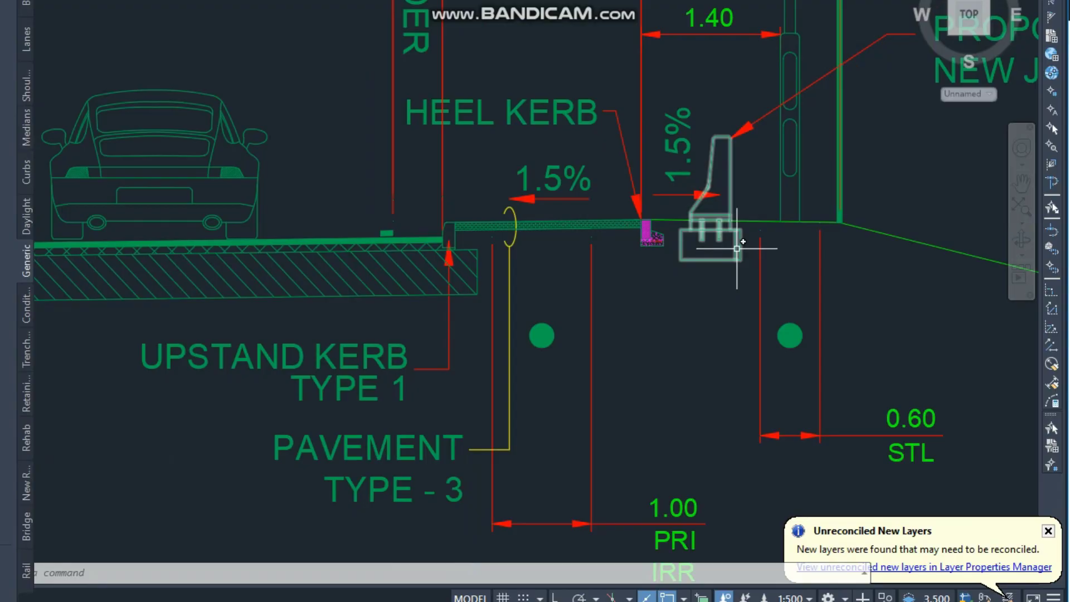
scroll(736, 248, "down", 3)
scroll(652, 230, "down", 3)
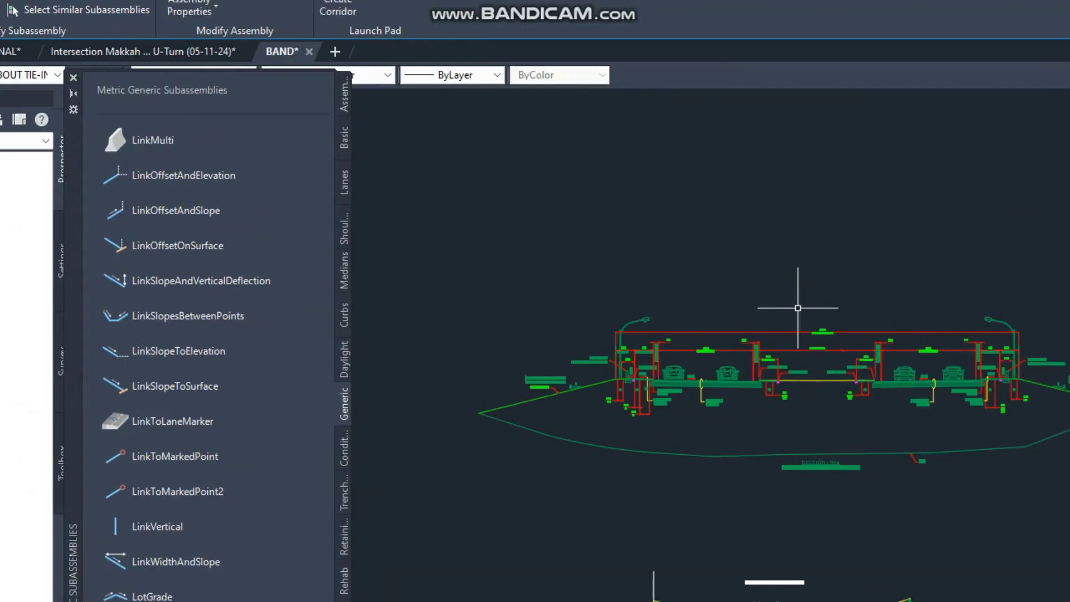
scroll(797, 308, "down", 5)
scroll(659, 357, "up", 5)
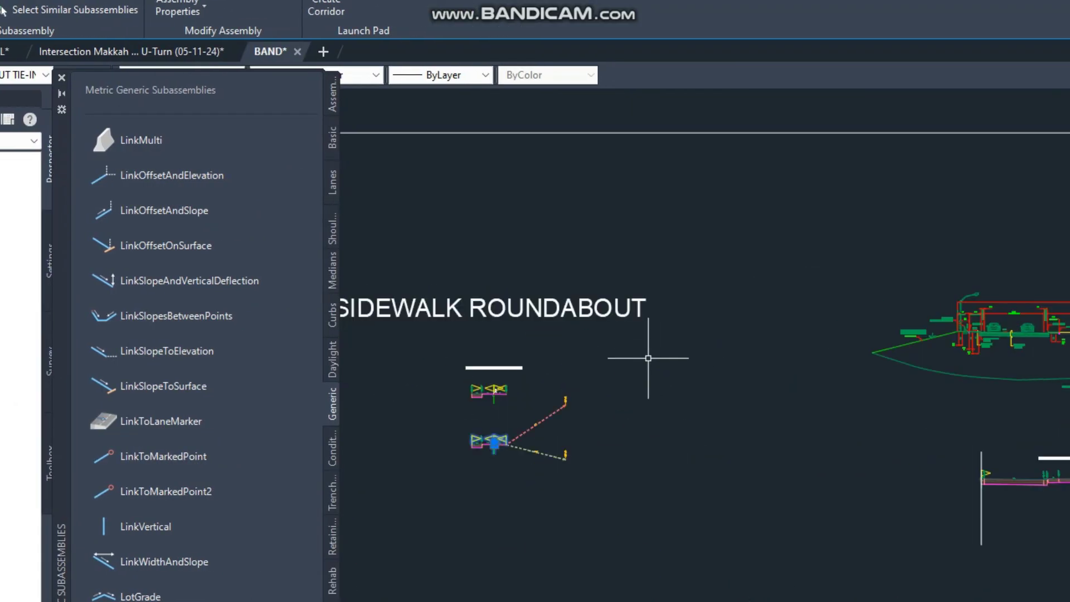
- Create a new assembly with the default name, type and styles, placing its baseline in the empty area near the sidewalk roundabout assemblies
key("Escape")
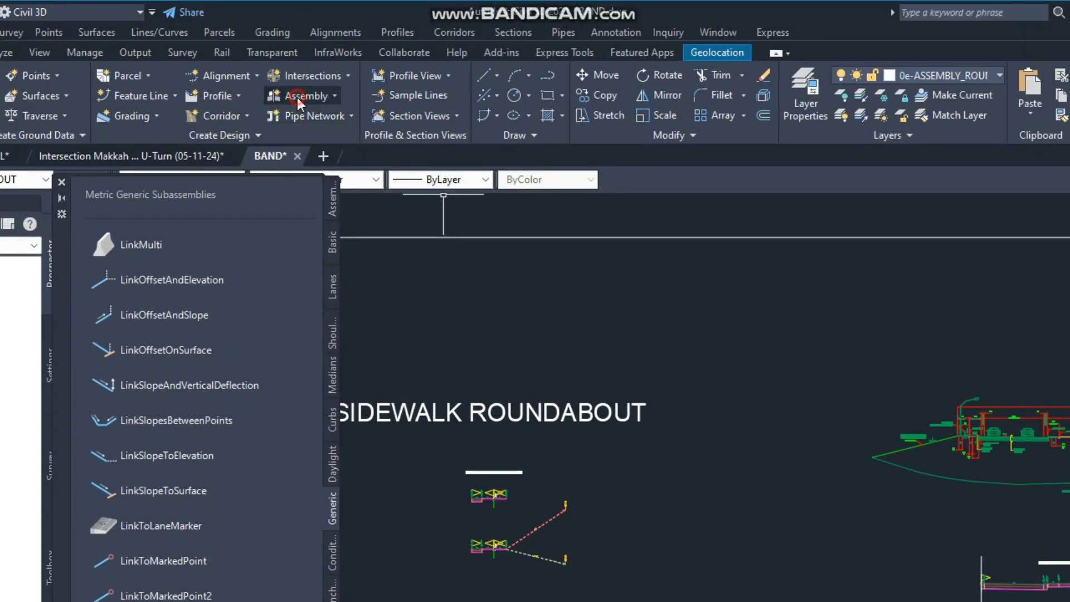
left_click(298, 97)
left_click(346, 118)
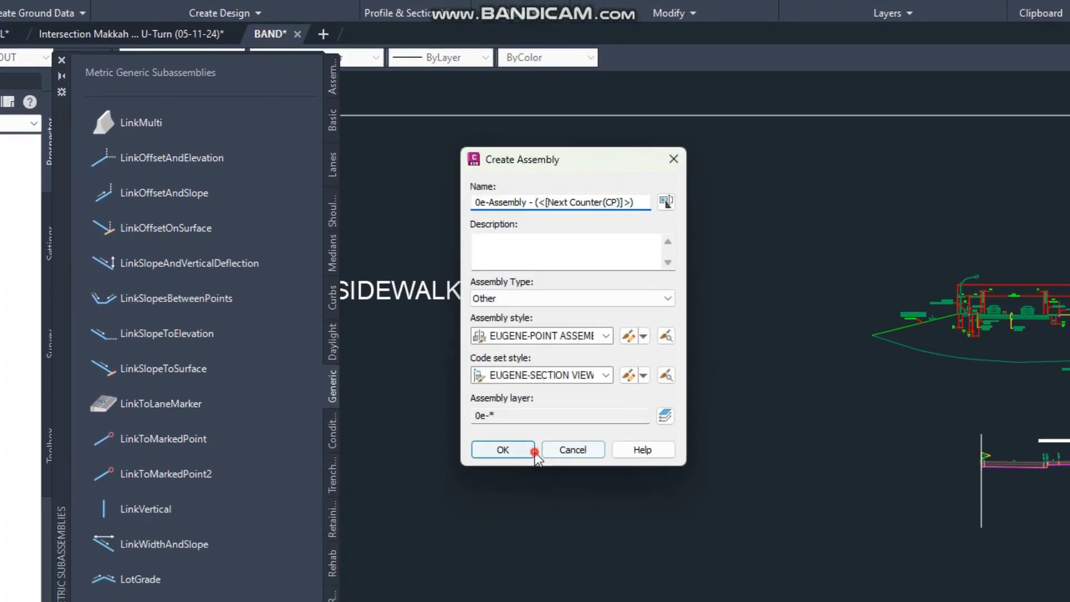
left_click(527, 475)
left_click(719, 468)
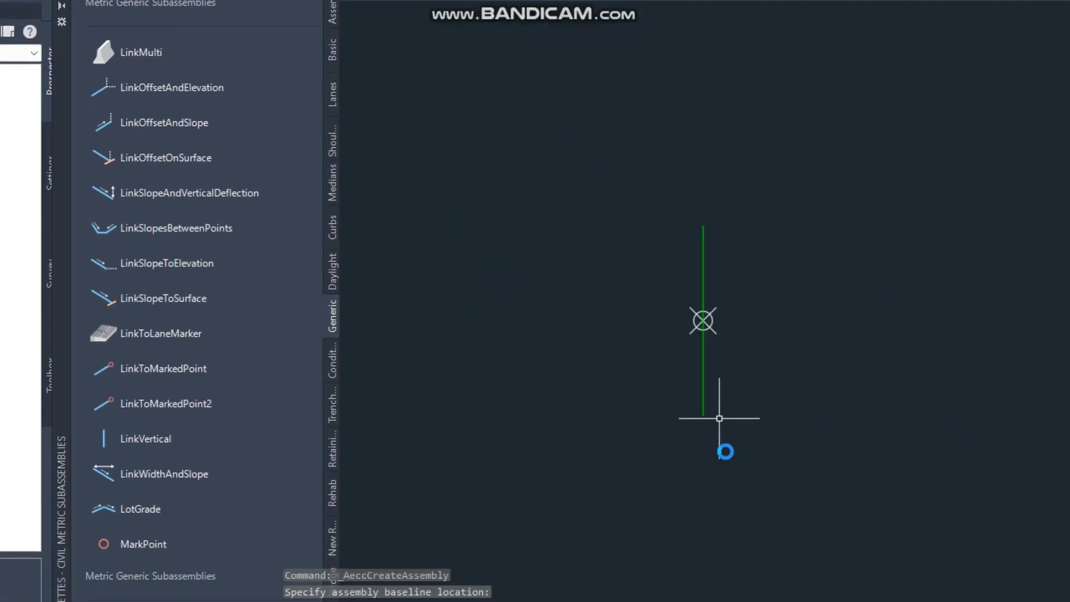
- Read the help page for the generic LinkMulti subassembly, covering its purpose, attachment and link limits, and close it
scroll(768, 366, "up", 2)
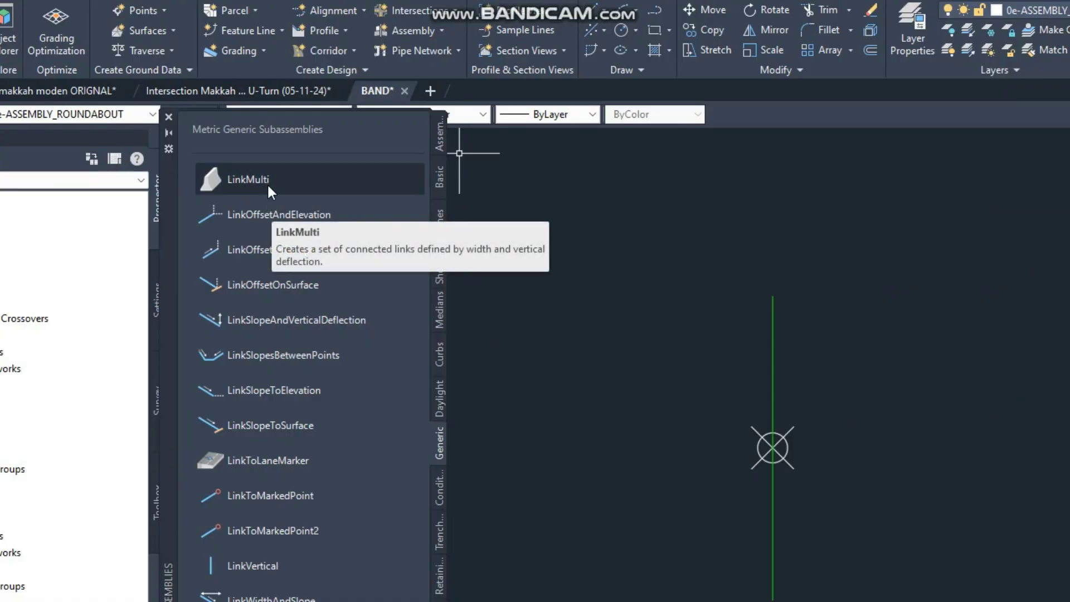
left_click(262, 249)
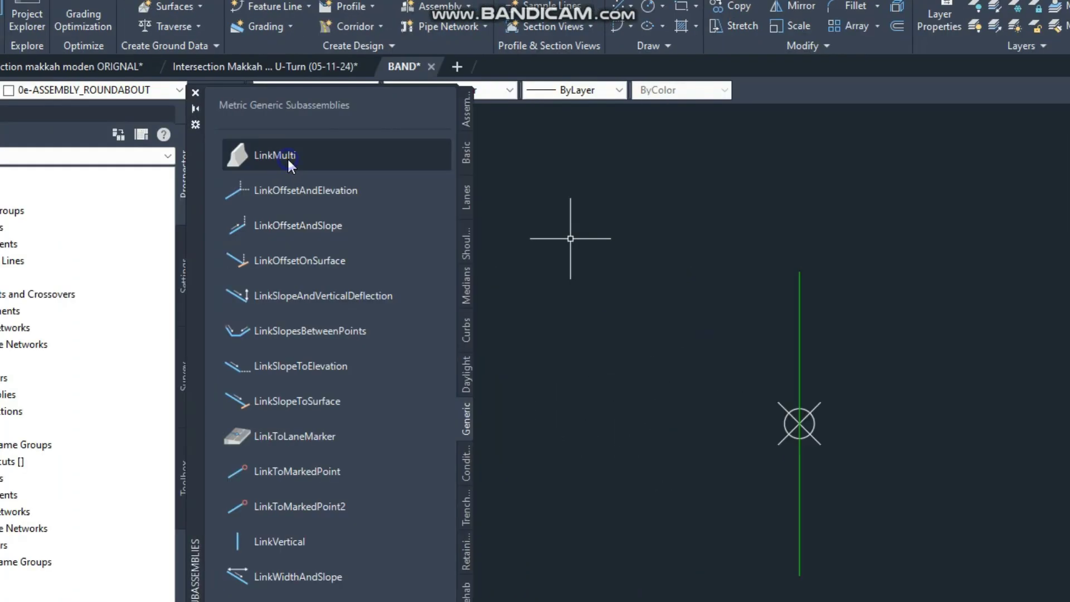
right_click(286, 156)
left_click(333, 384)
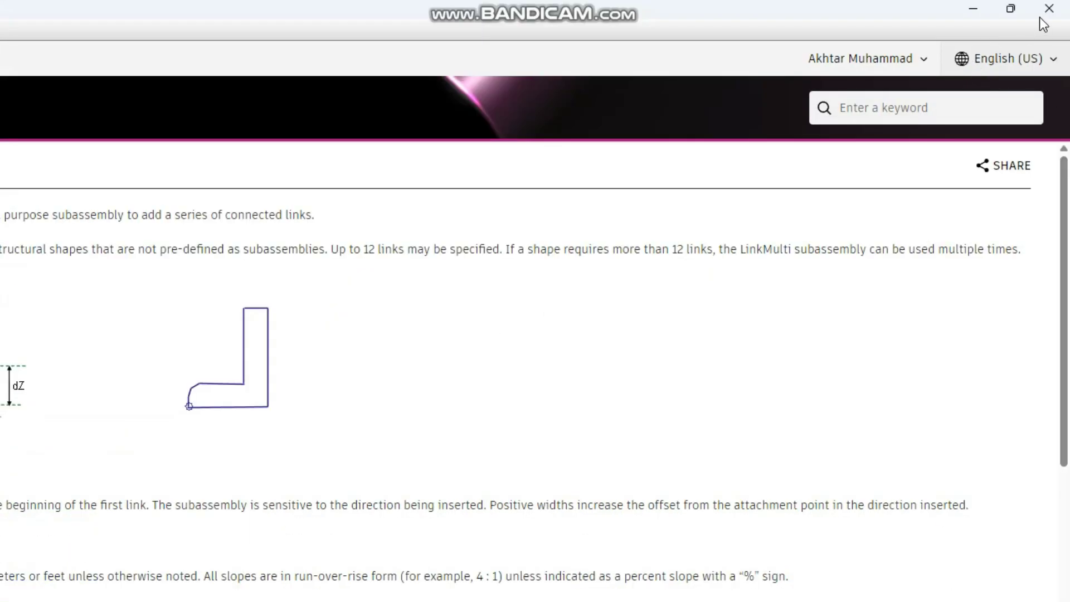
left_click(1048, 9)
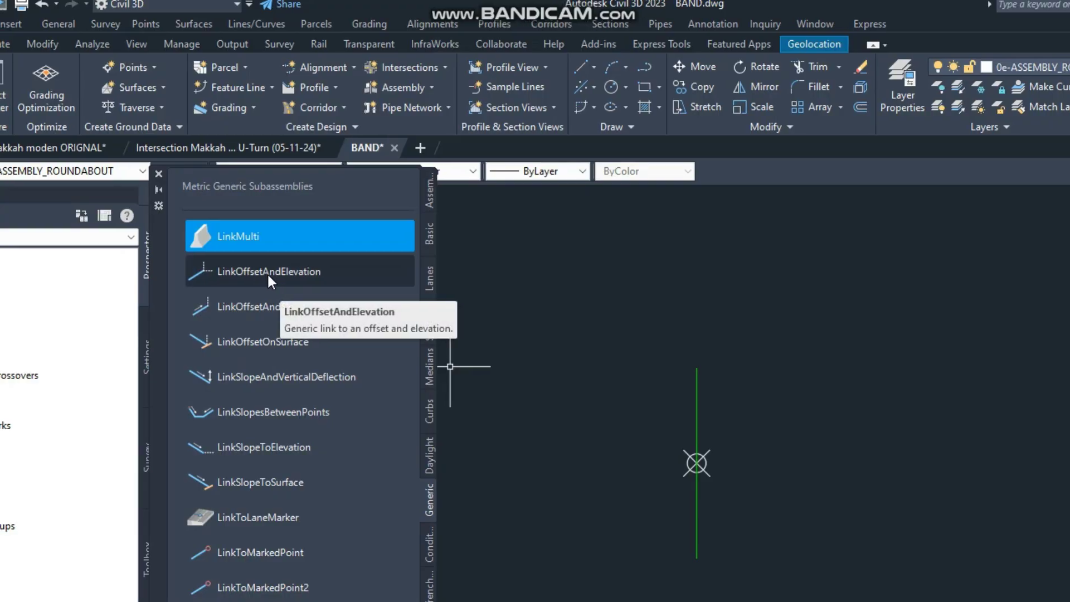
- Attach a LinkOffsetAndElevation subassembly to the new assembly's baseline with the default 3.000 m offset and 0.000 m elevation
left_click(267, 279)
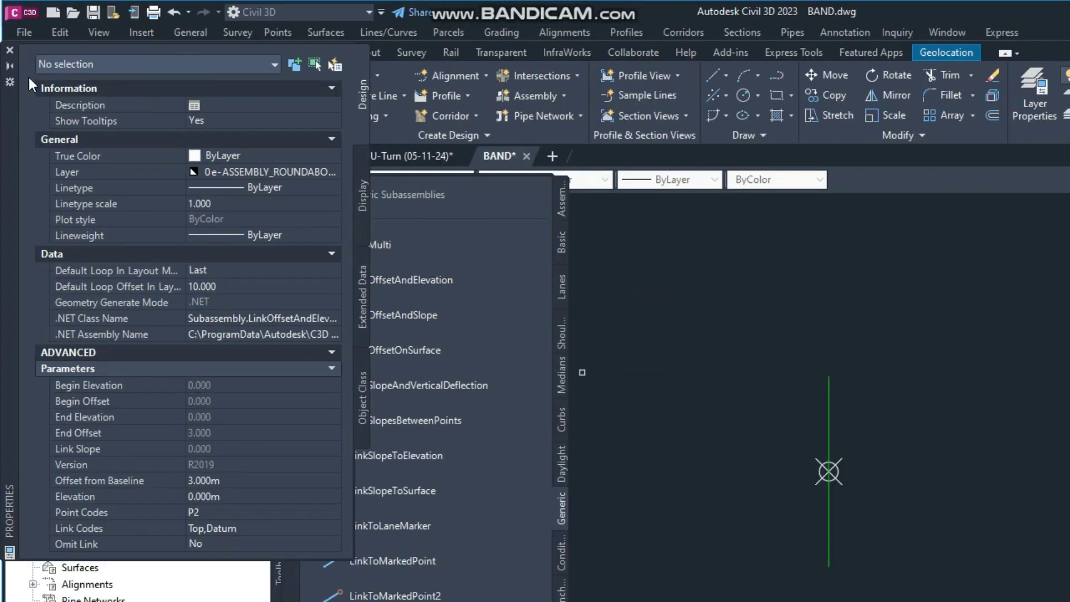
left_click(10, 50)
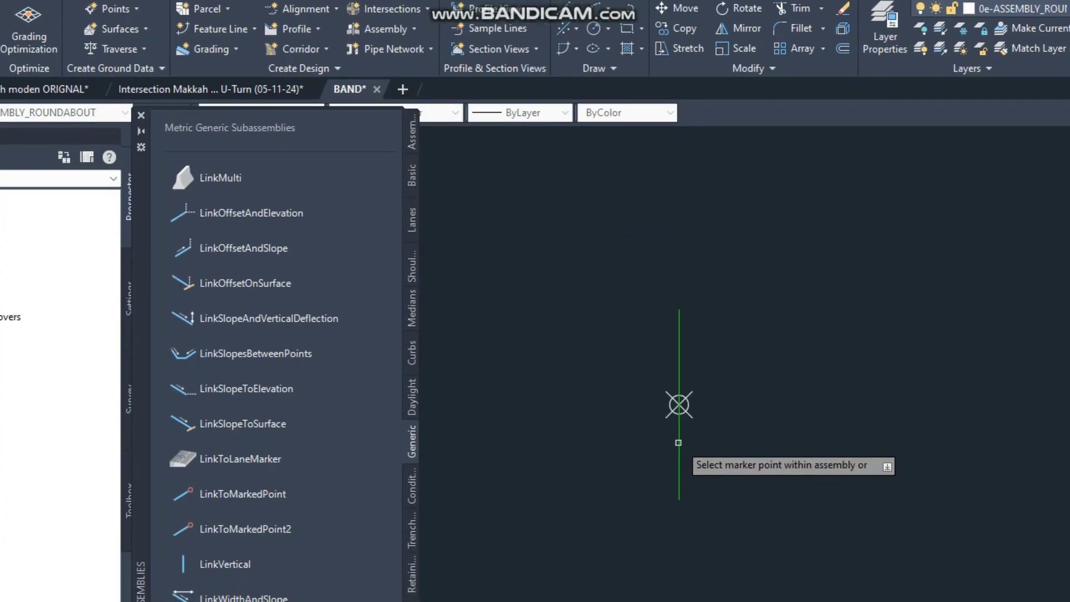
left_click(678, 442)
left_click(612, 398)
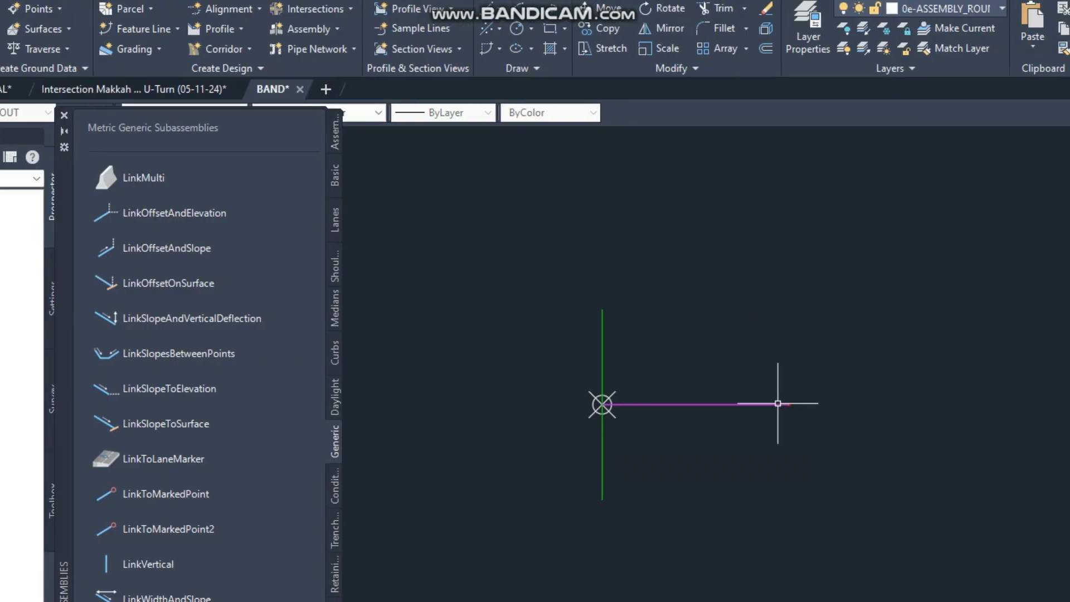
- Rename the attached LinkOffsetAndElevation subassembly to "rs median" in its subassembly properties
scroll(668, 346, "down", 5)
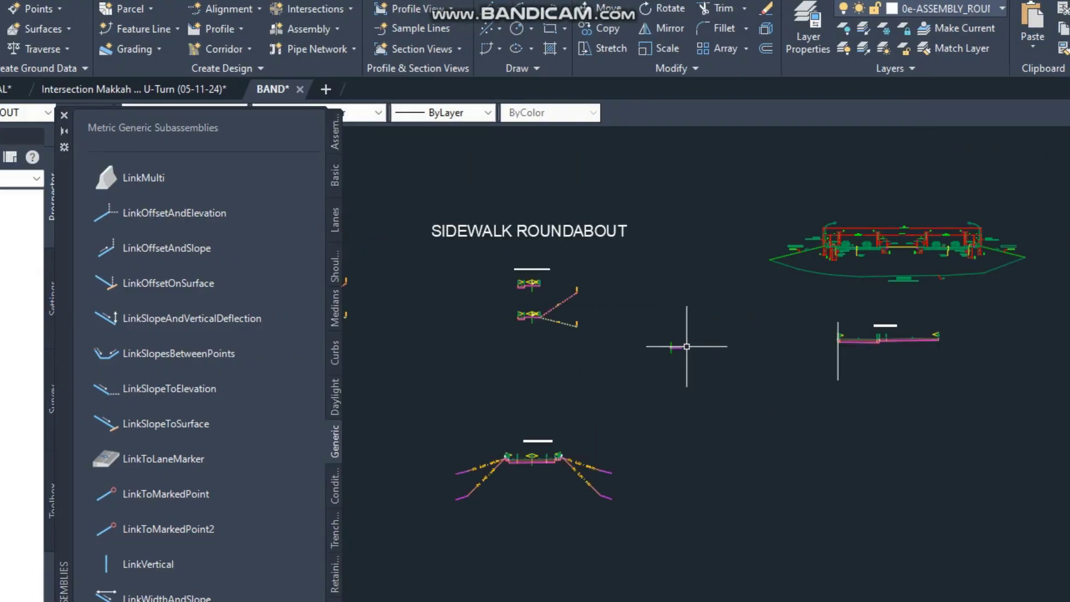
scroll(686, 346, "up", 5)
scroll(622, 410, "down", 3)
scroll(621, 390, "up", 3)
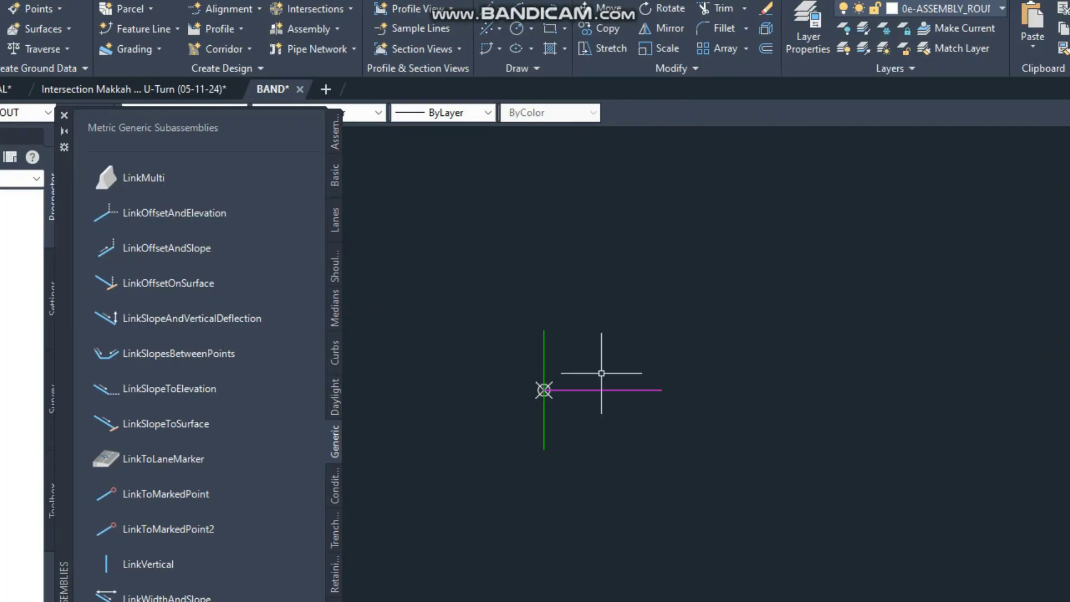
left_click(610, 386)
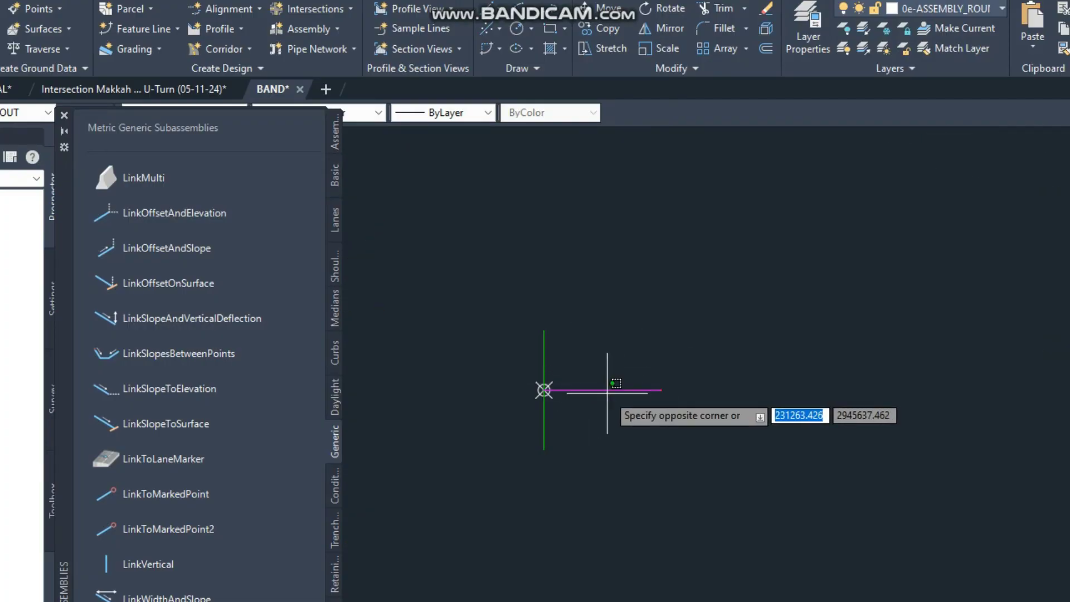
left_click(614, 389)
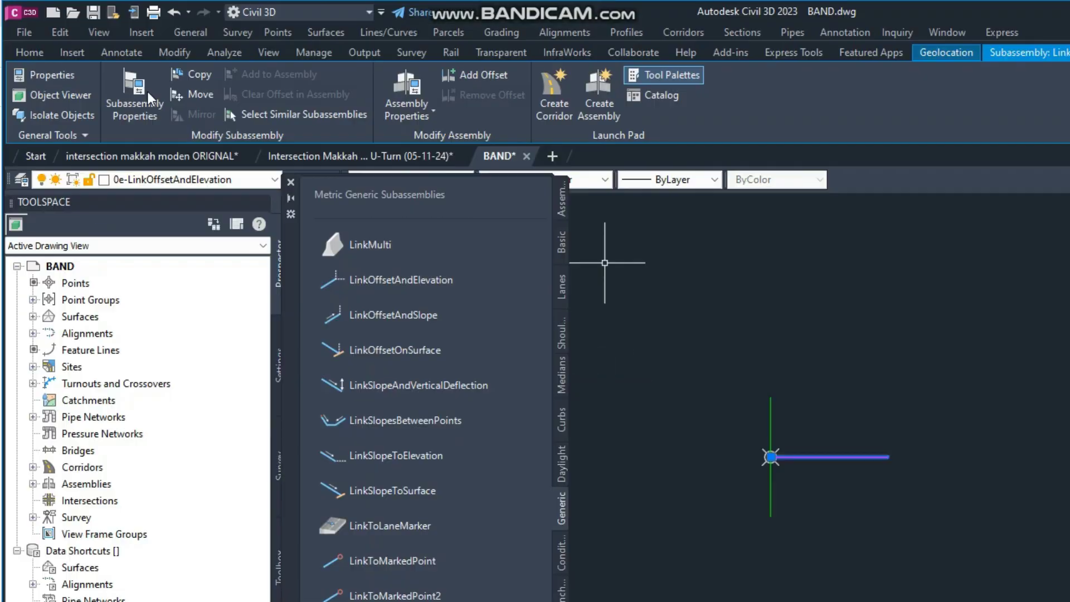
left_click(119, 68)
left_click_drag(203, 173, 400, 160)
left_click(279, 192)
left_click(226, 192)
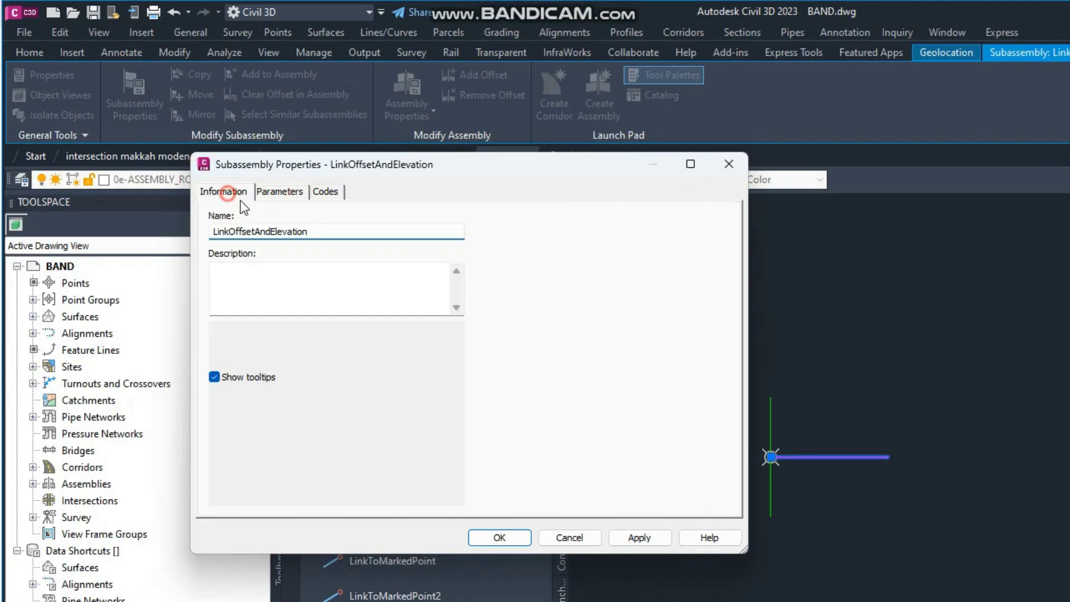
double_click(315, 232)
type("rs median")
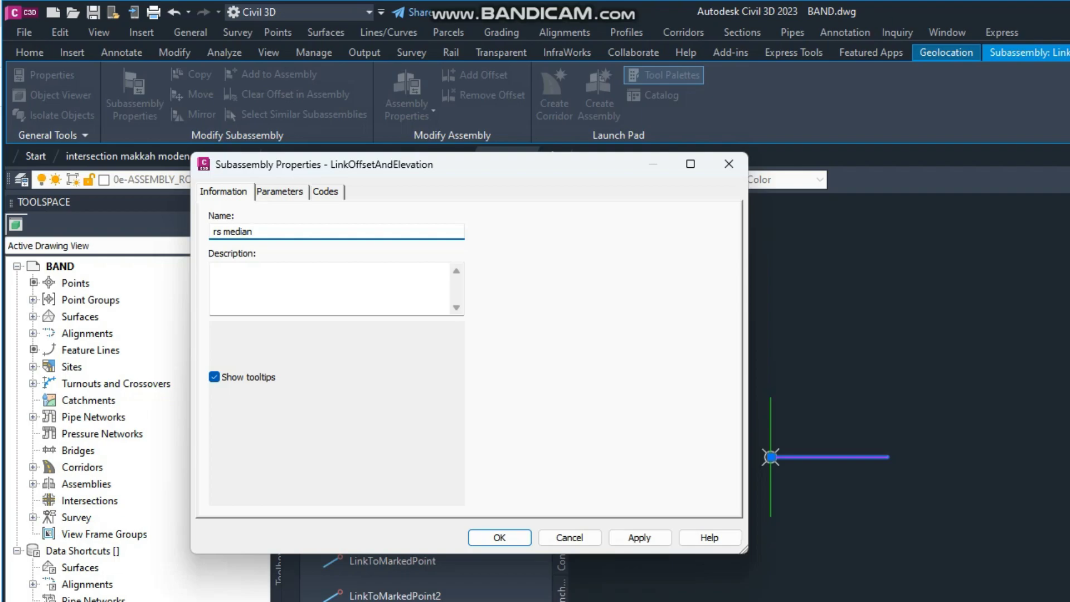
- Set the rs median subassembly's offset from baseline to 3.650 m, apply it and close the subassembly properties
left_click(275, 198)
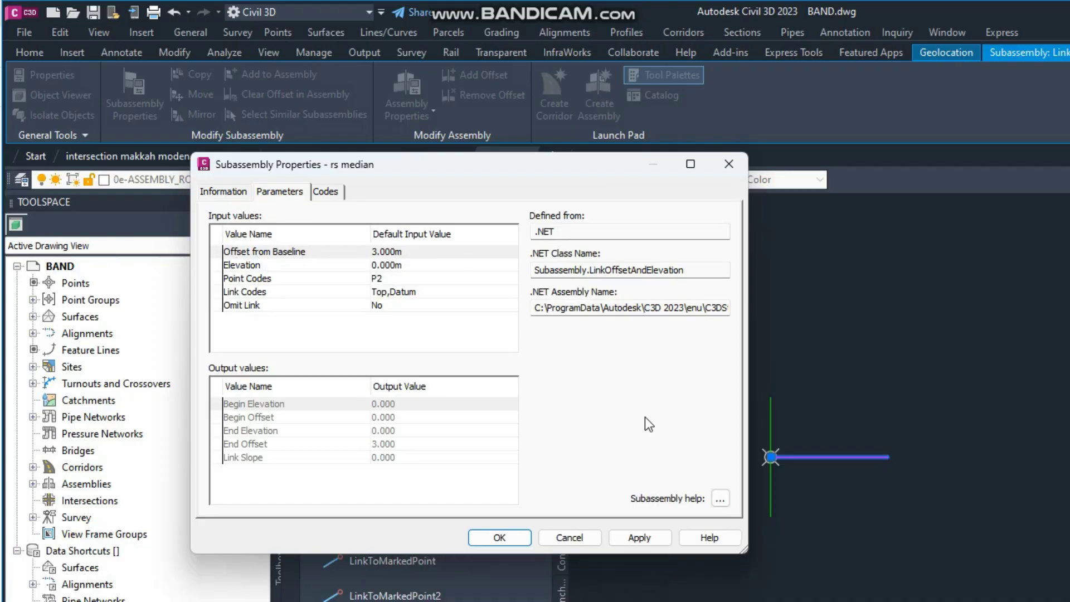
left_click(404, 255)
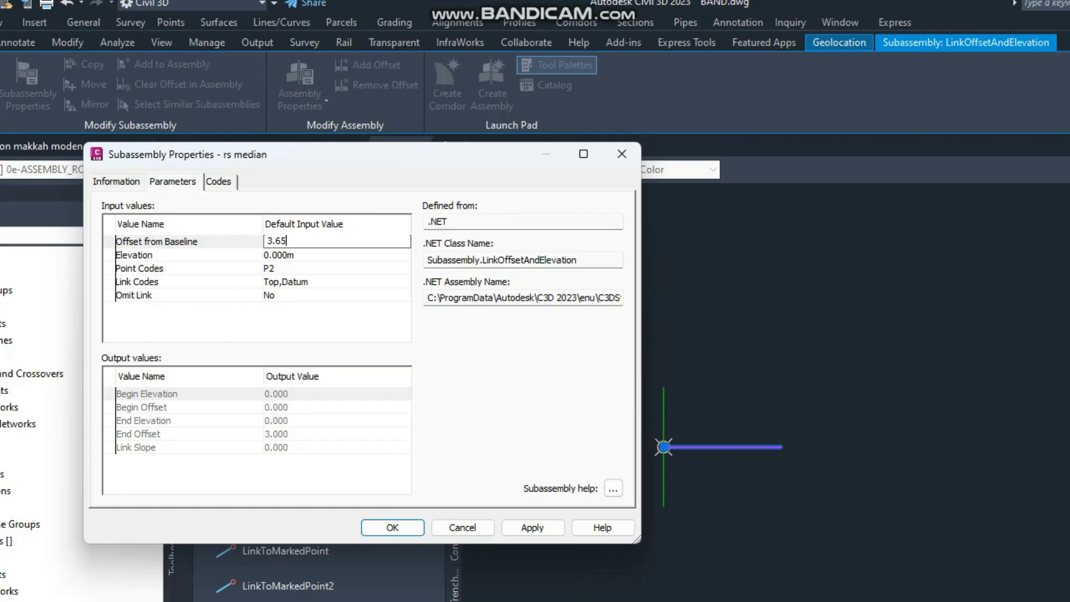
left_click(298, 257)
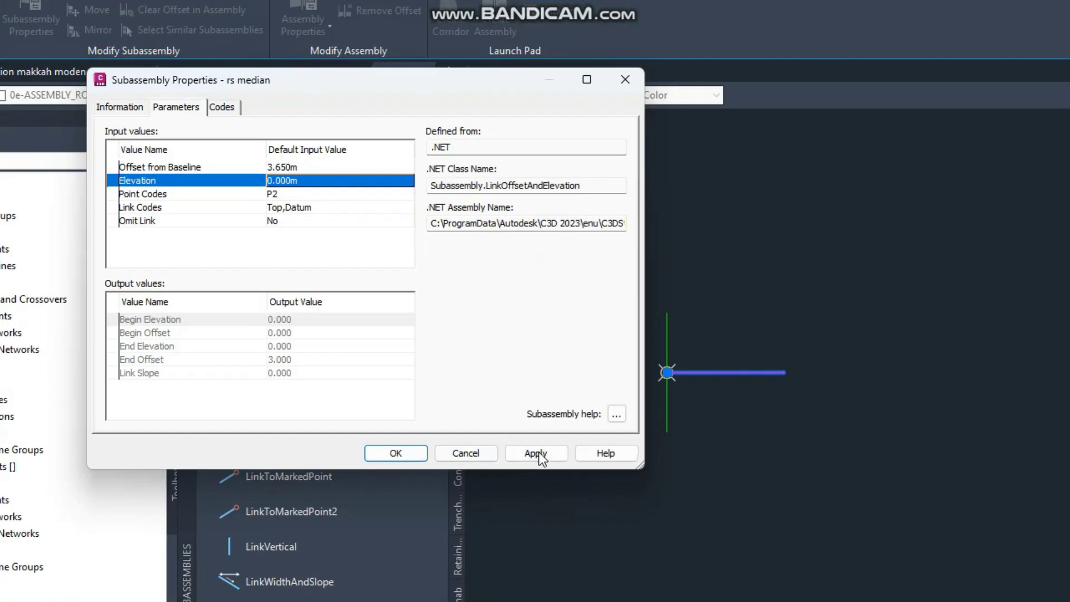
left_click(535, 527)
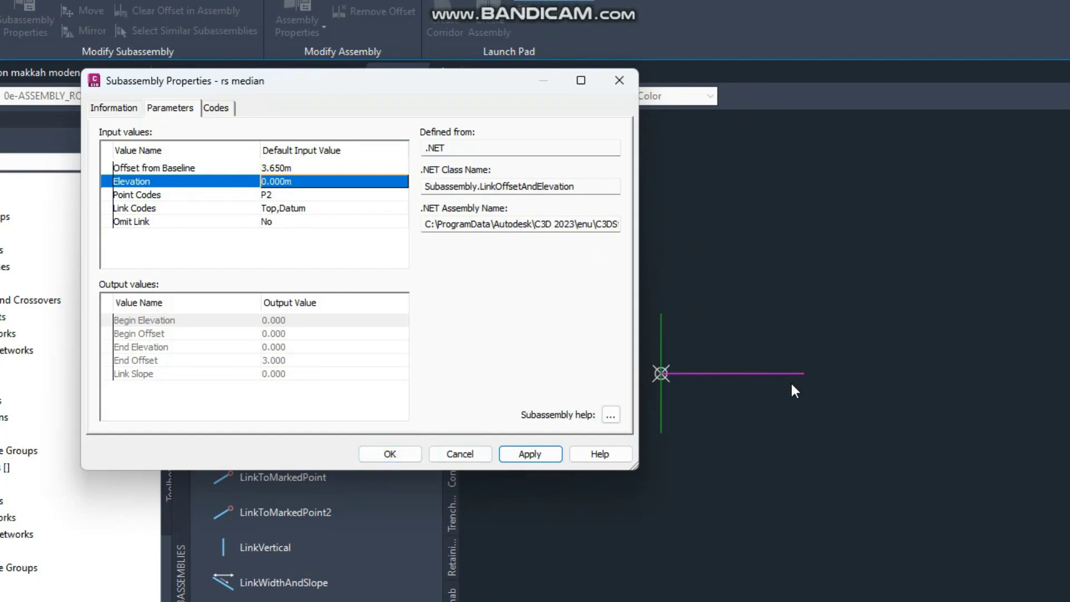
left_click(459, 454)
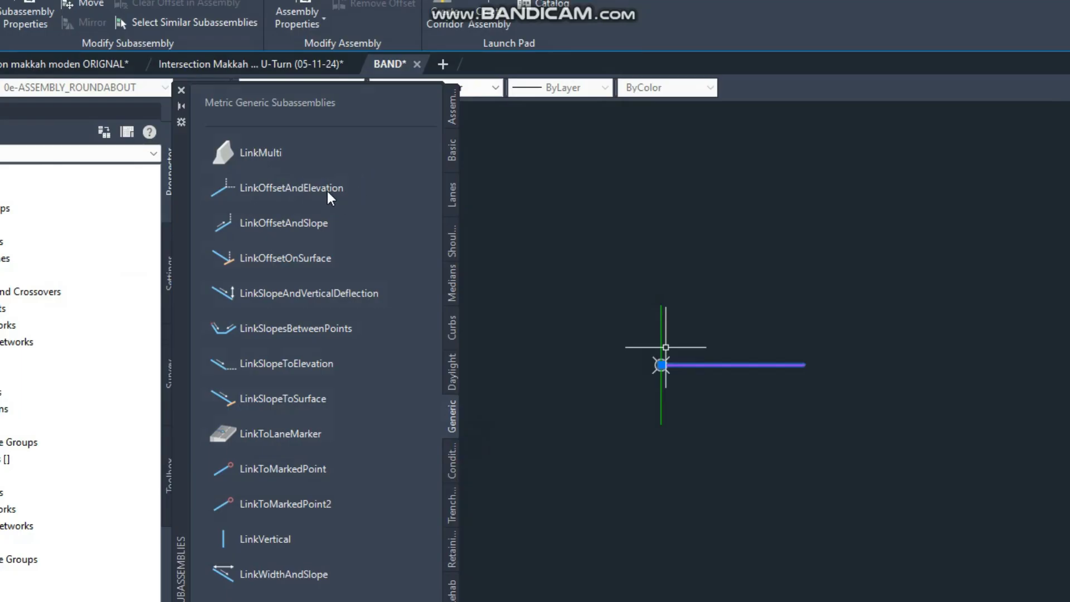
- Delete the rs median link and attach a LinkOffsetAndSlope subassembly to the baseline with the default 10.000 m offset and 2.000% slope
left_click(298, 192)
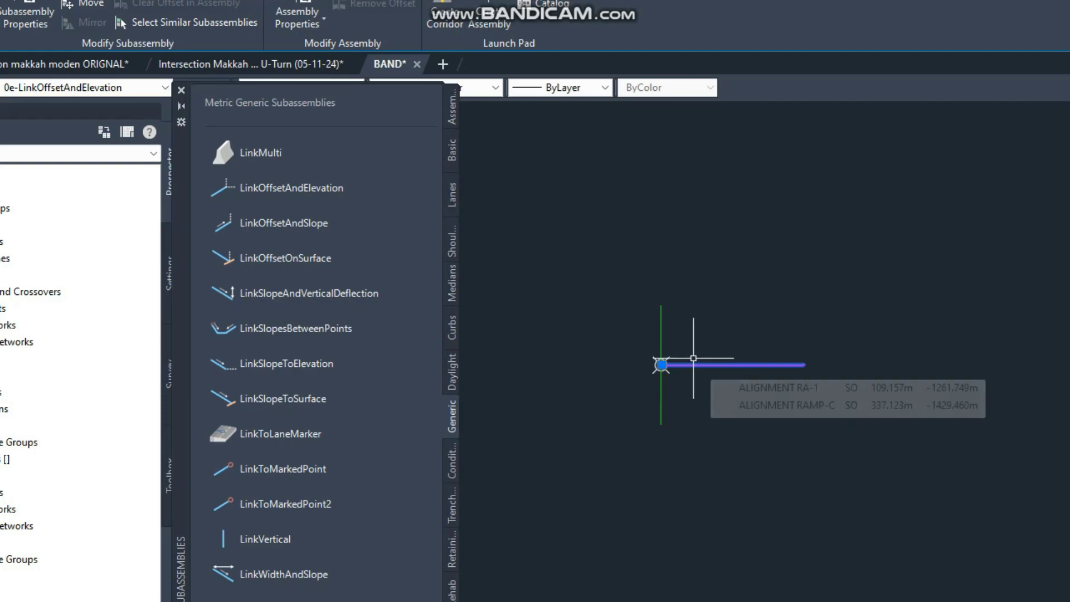
key("Escape")
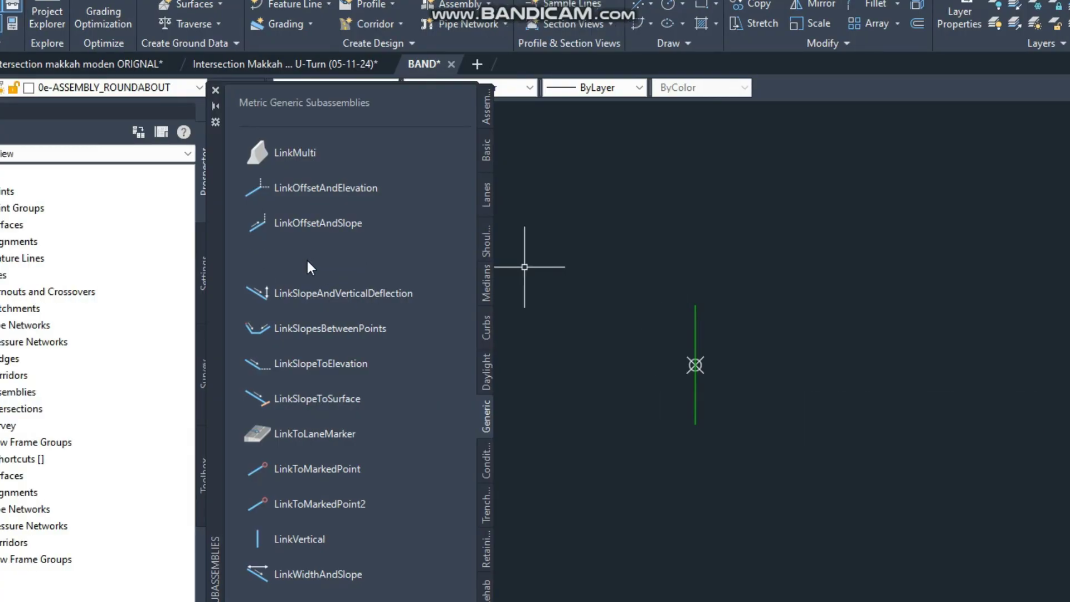
left_click(335, 222)
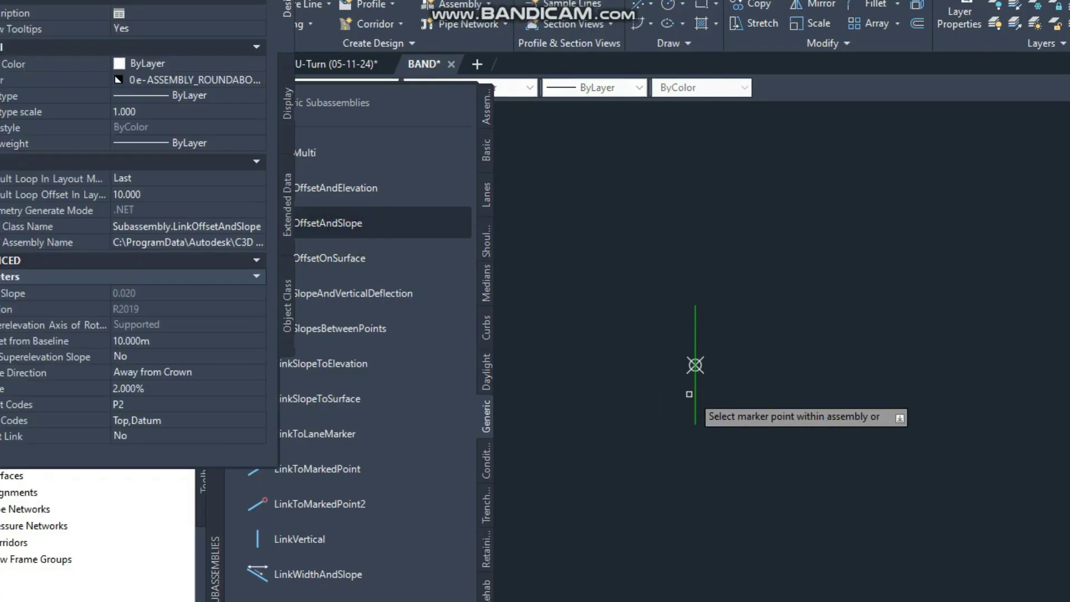
left_click(695, 364)
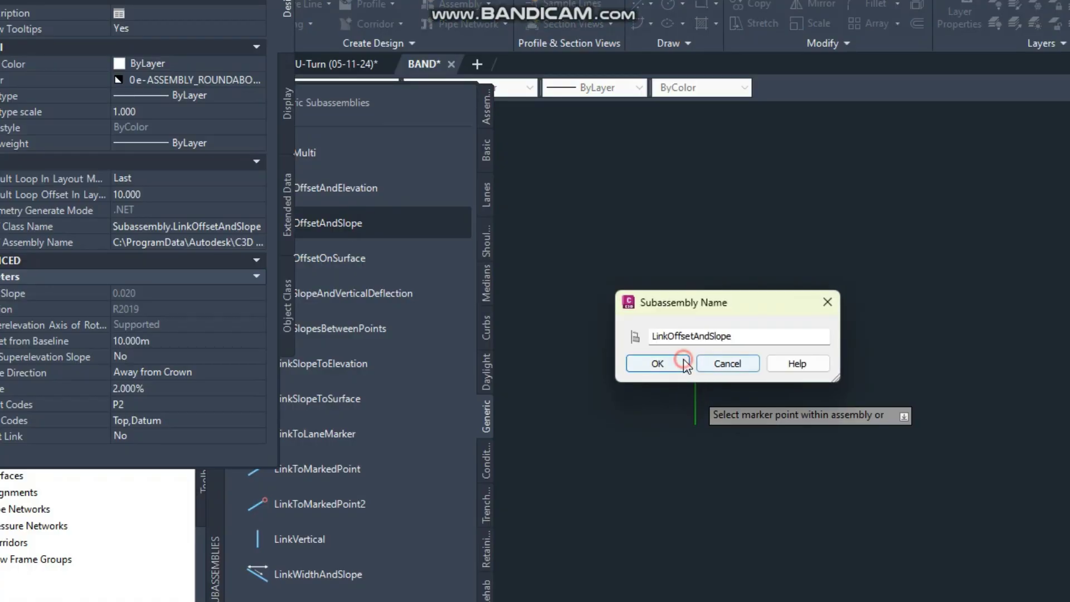
left_click(684, 363)
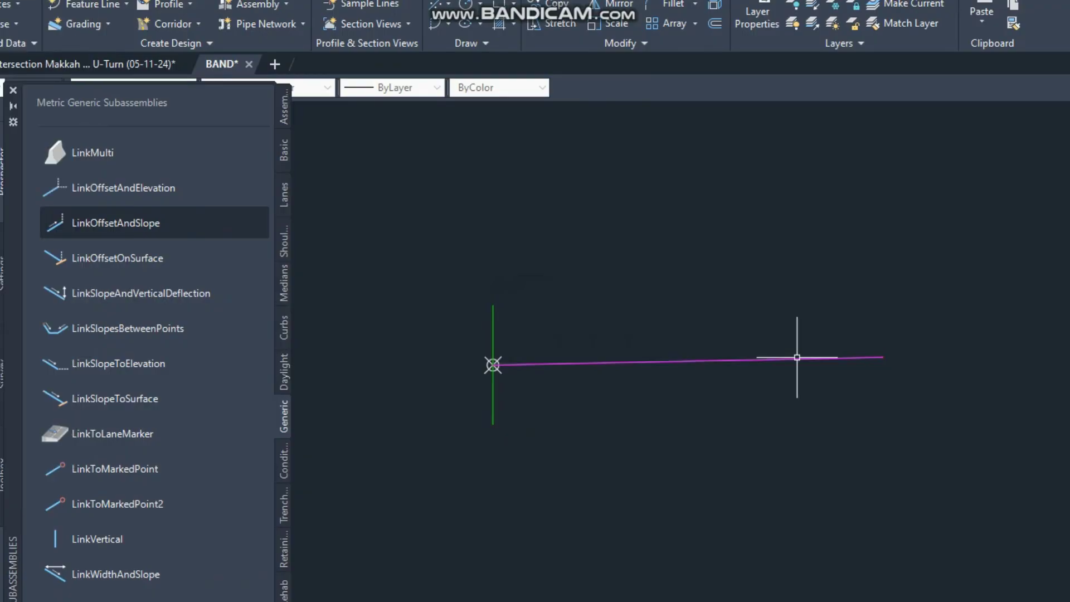
- In the LinkOffsetAndSlope subassembly's properties, set the offset from baseline to 2.000 m and the slope to -3.000%, and apply them
mouse_move(776, 358)
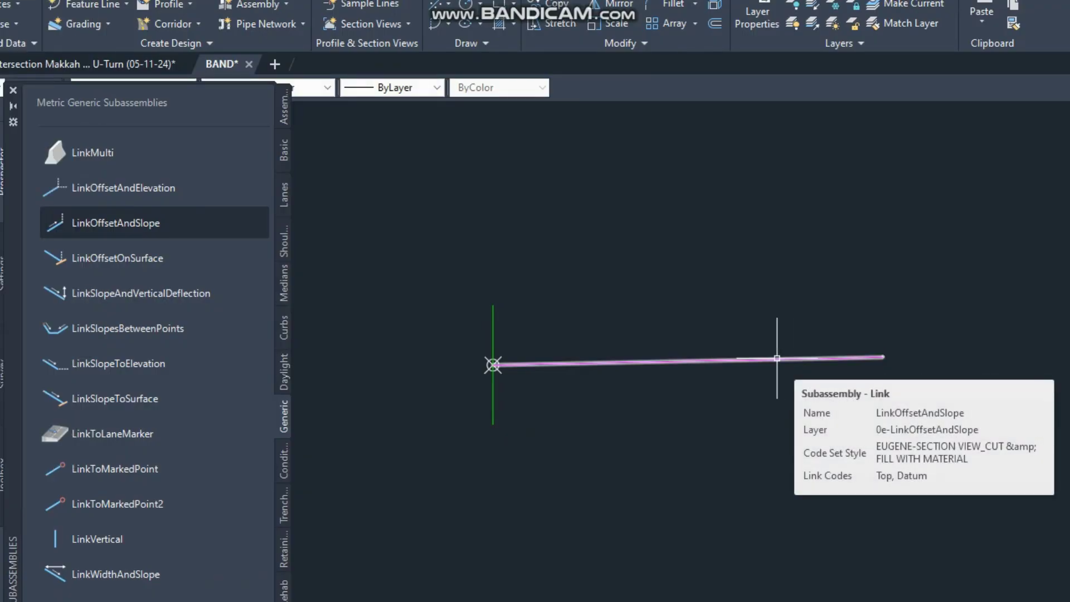
left_click(777, 358)
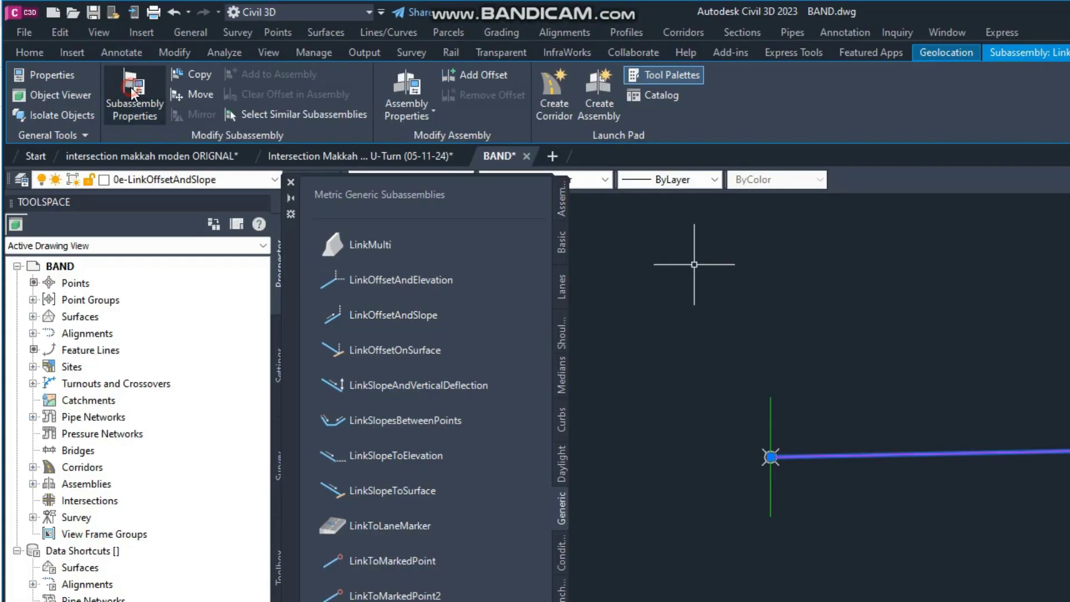
left_click(147, 117)
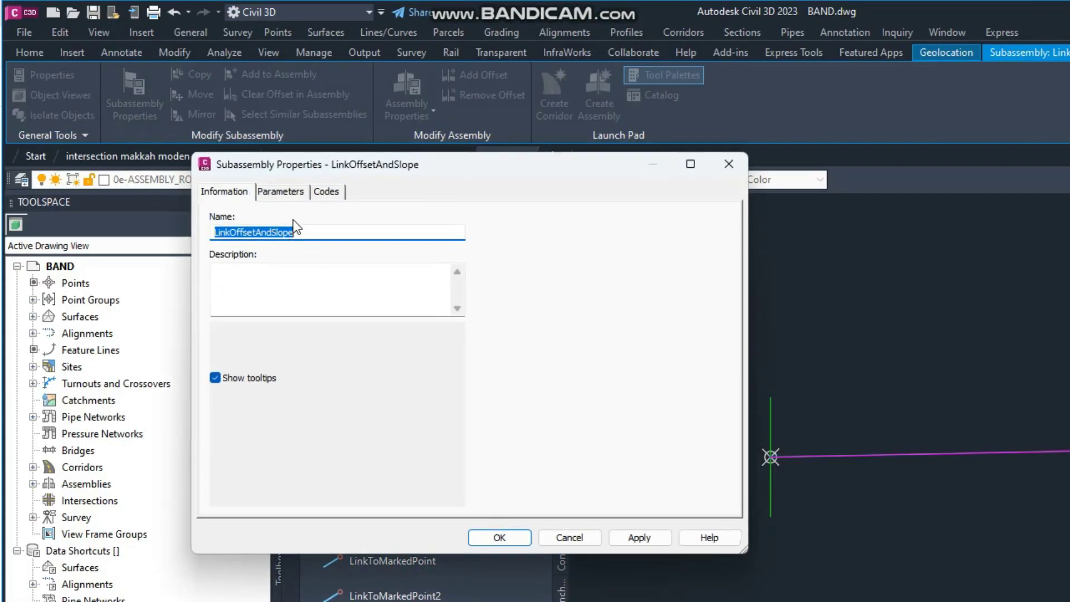
left_click(284, 191)
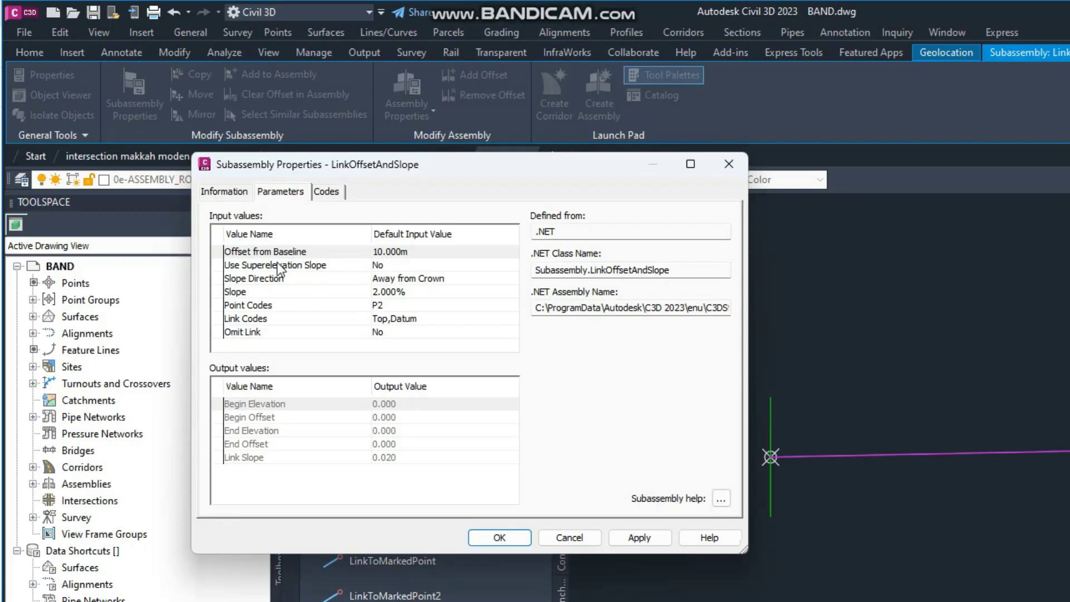
left_click(398, 252)
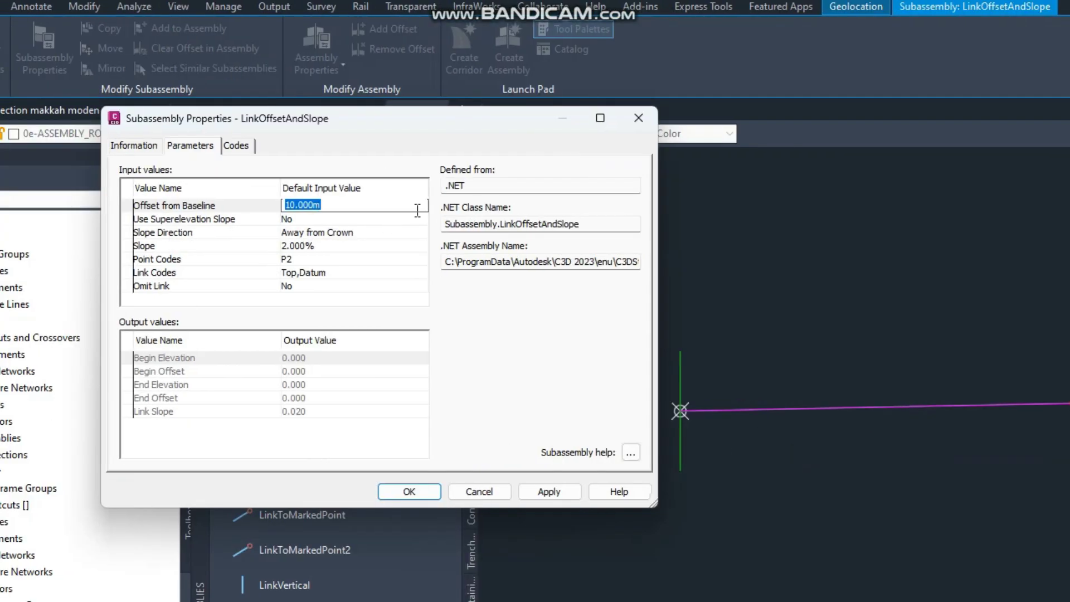
left_click(278, 220)
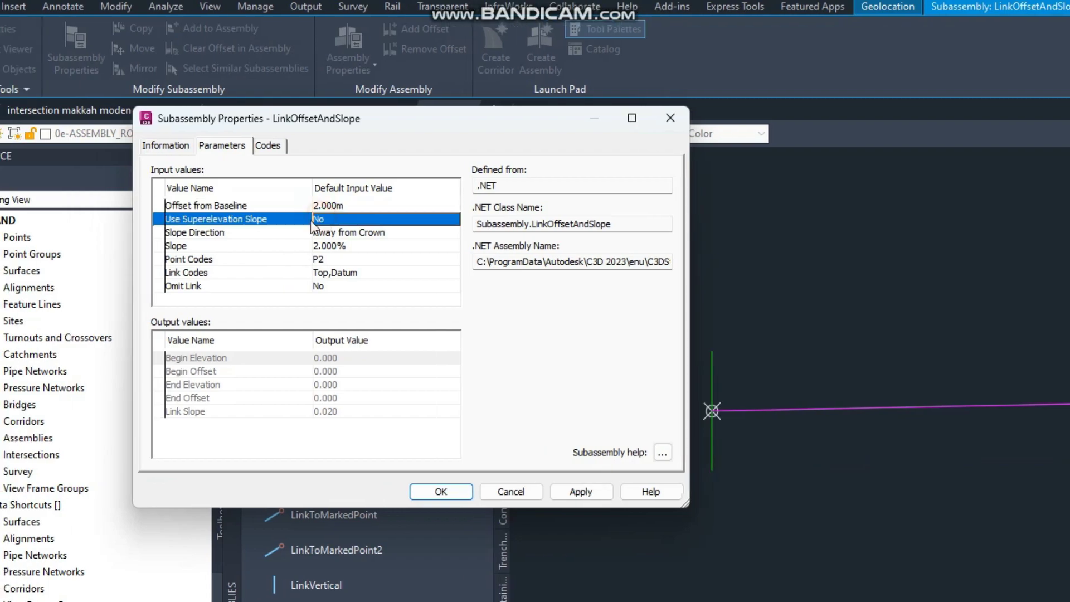
left_click(332, 233)
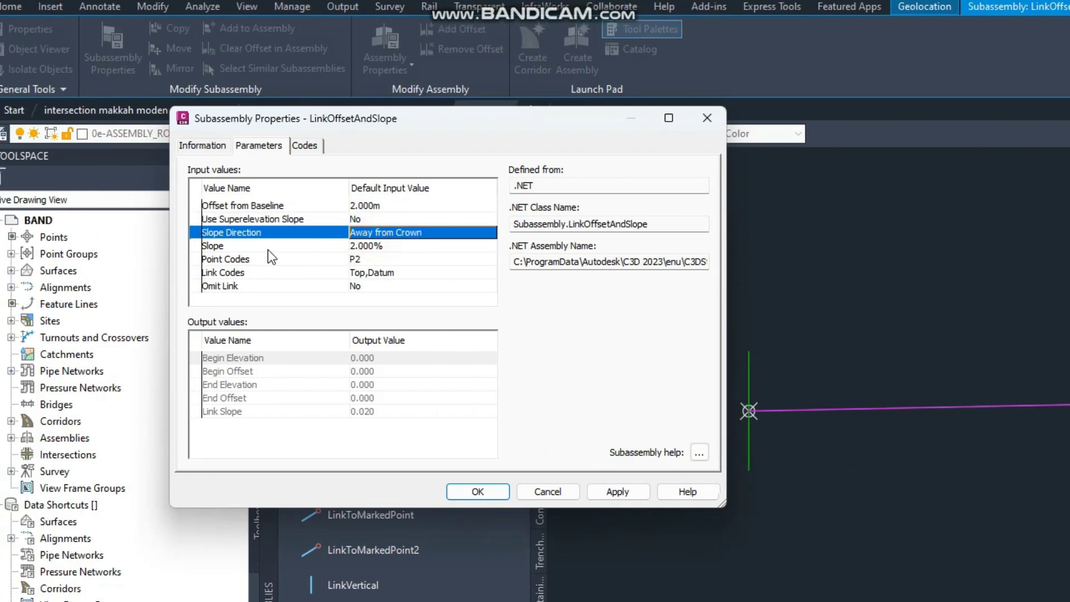
left_click(360, 247)
left_click(392, 250)
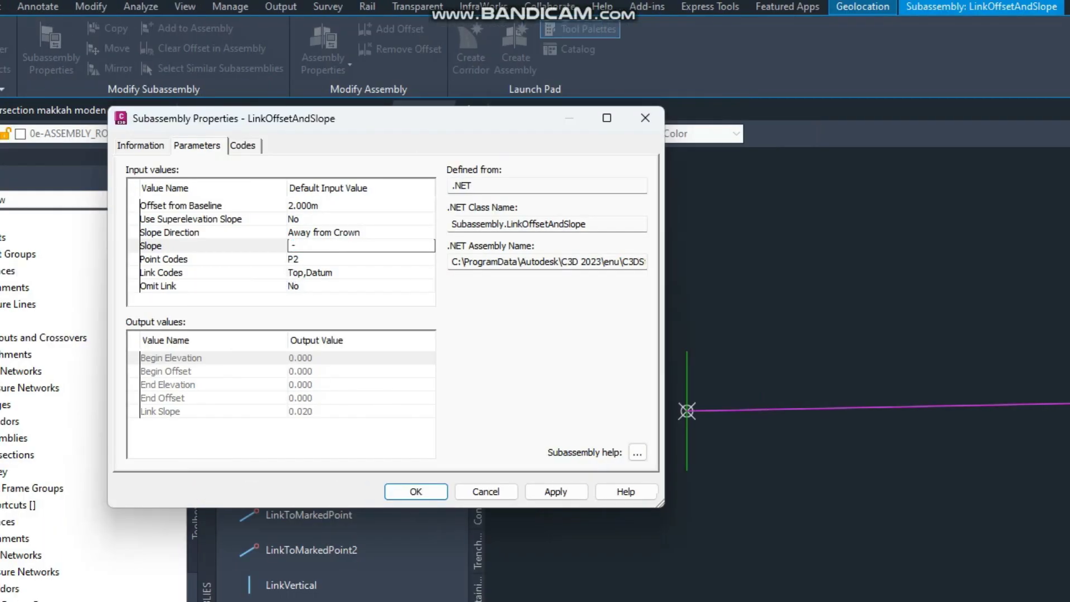
type("-3")
left_click(335, 271)
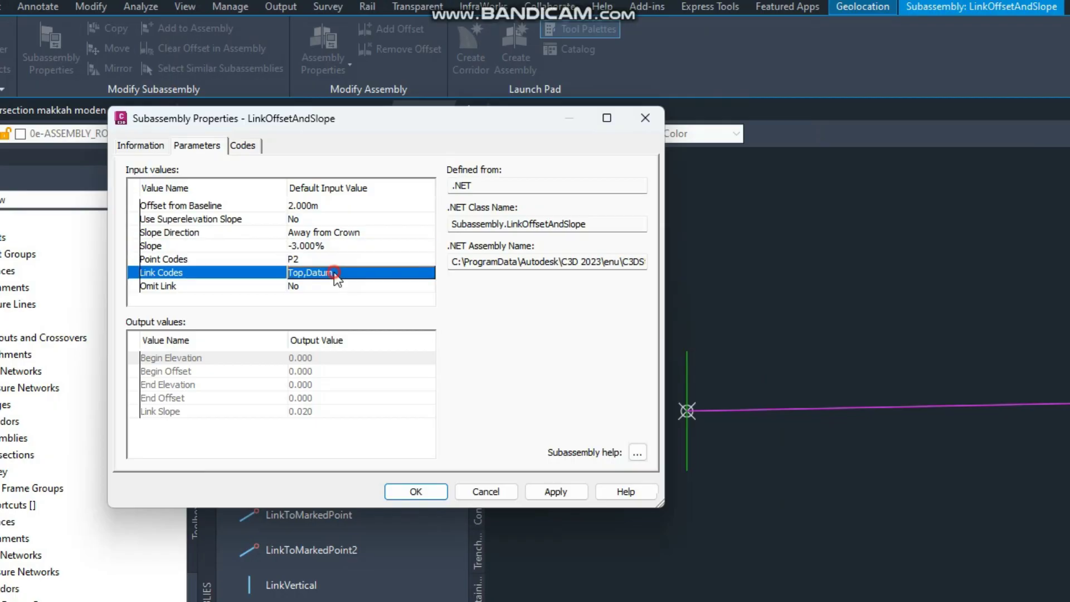
left_click(567, 493)
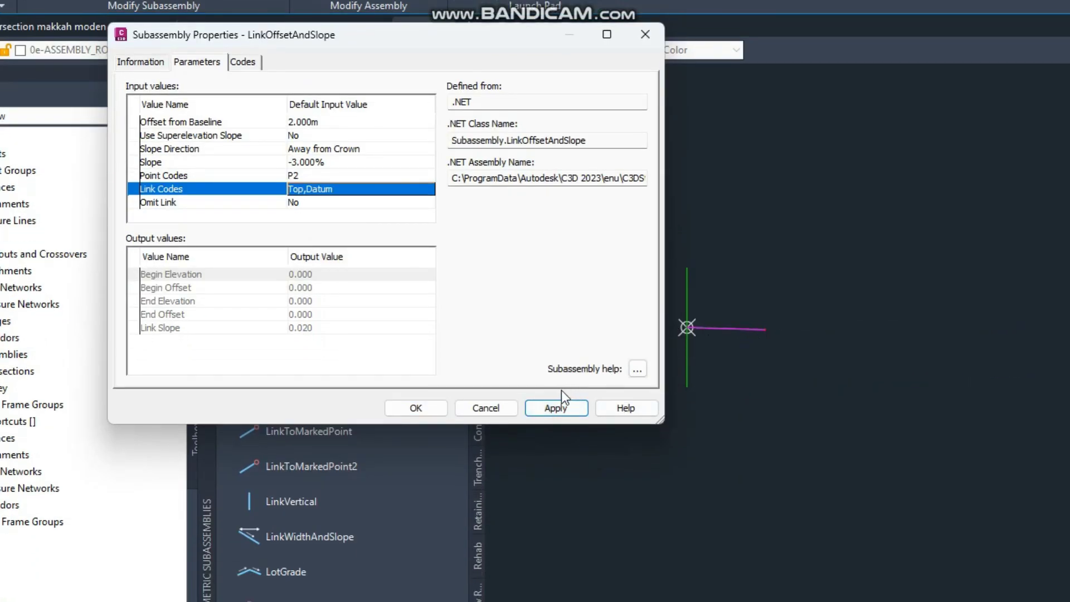
- Set the LinkOffsetAndSlope subassembly's offset from baseline to 5.000 m and close its properties
left_click(329, 134)
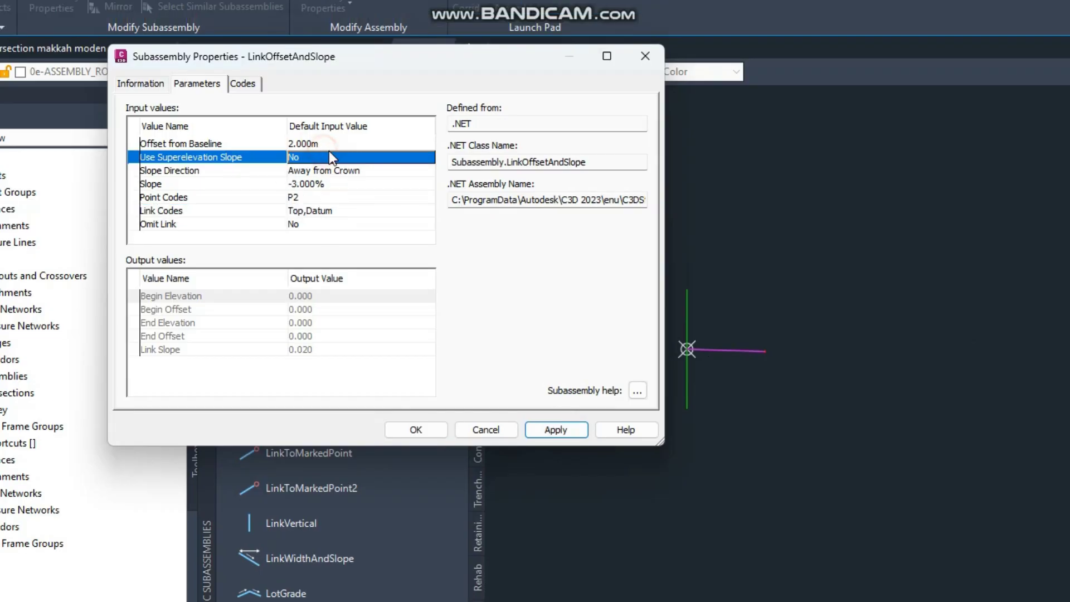
left_click(329, 144)
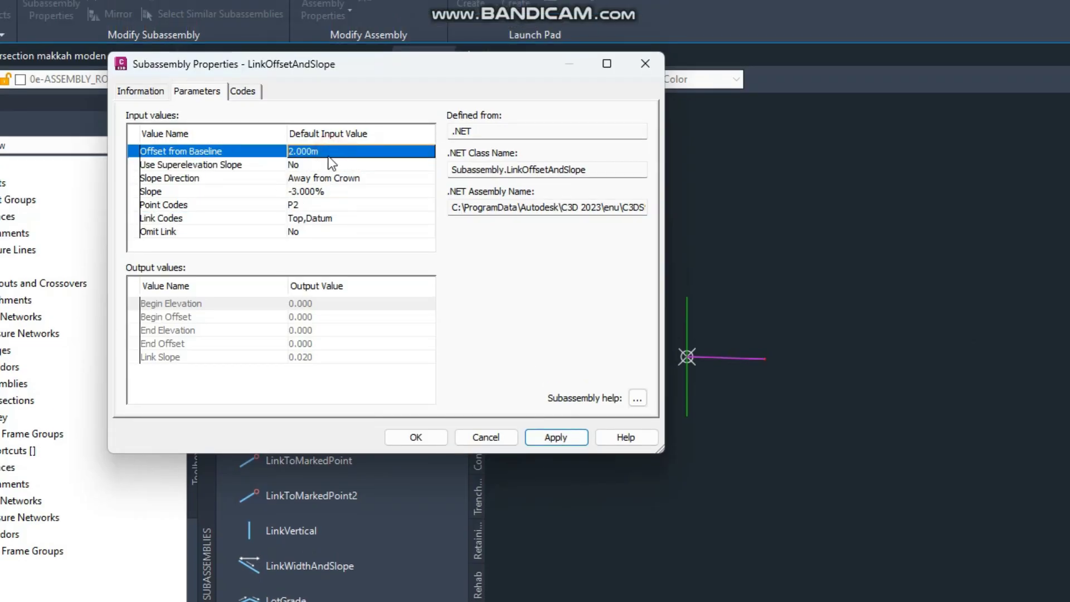
left_click(329, 155)
left_click(329, 184)
left_click(415, 420)
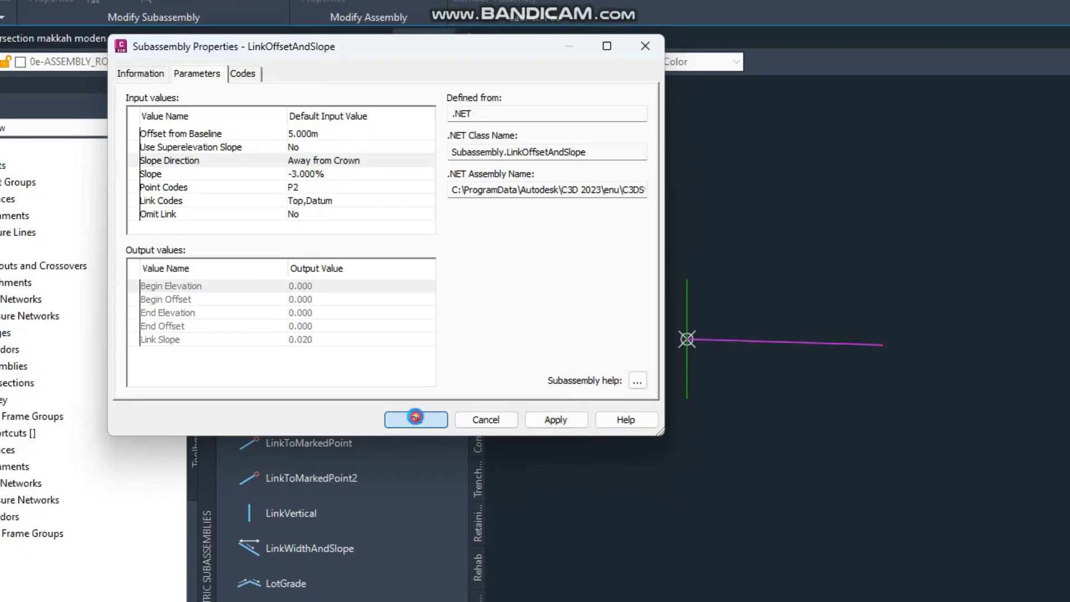
- Examine the existing sidewalk and road assemblies to find a lane subassembly suitable for copying
scroll(870, 341, "down", 5)
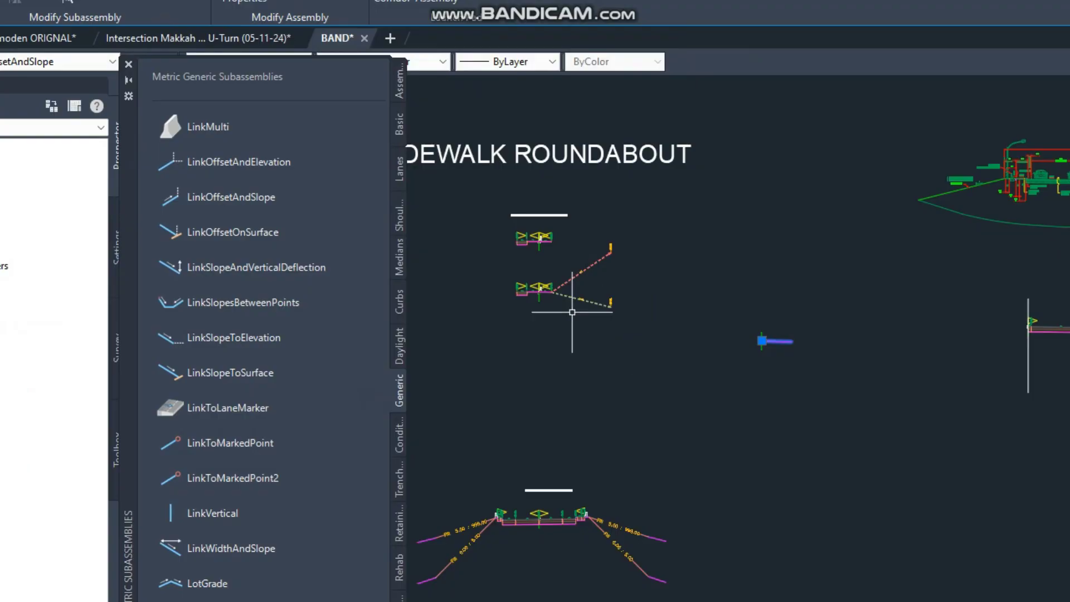
scroll(520, 287, "up", 5)
scroll(674, 357, "up", 3)
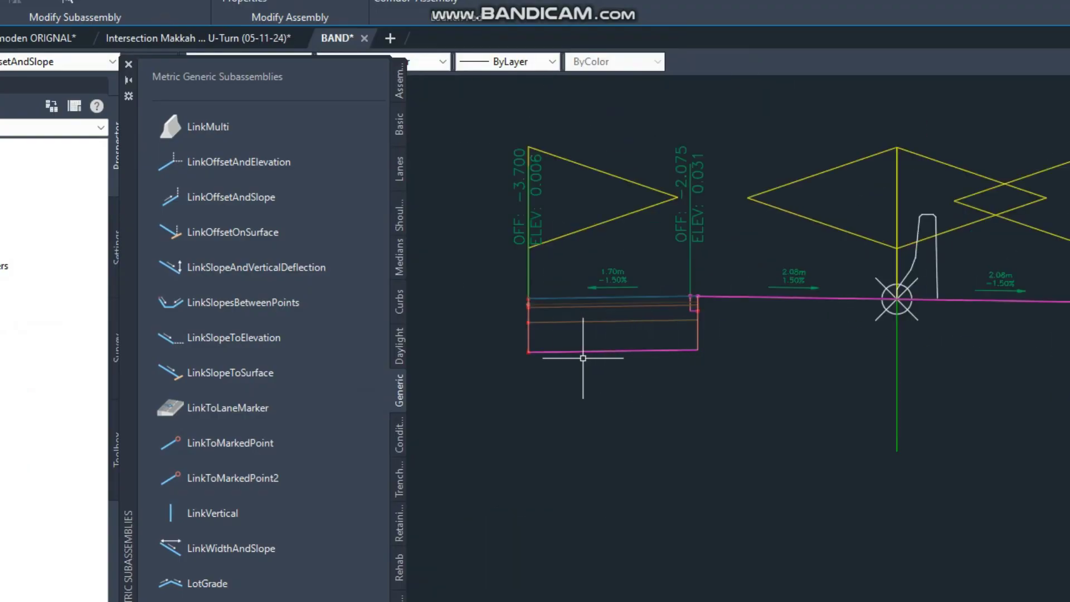
scroll(580, 361, "down", 5)
scroll(714, 192, "down", 2)
scroll(706, 365, "up", 8)
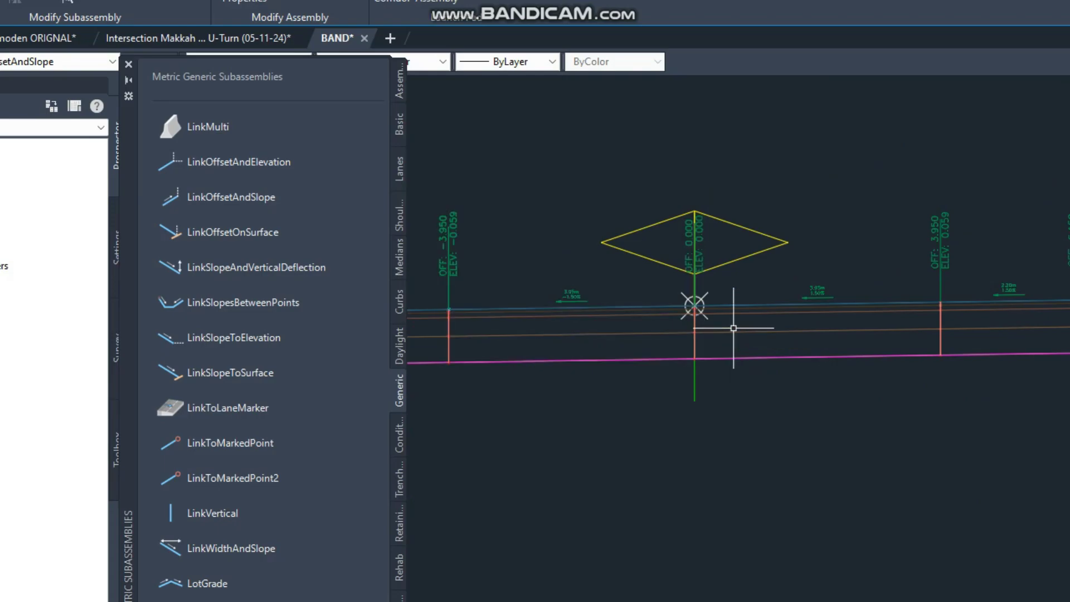
left_click(733, 328)
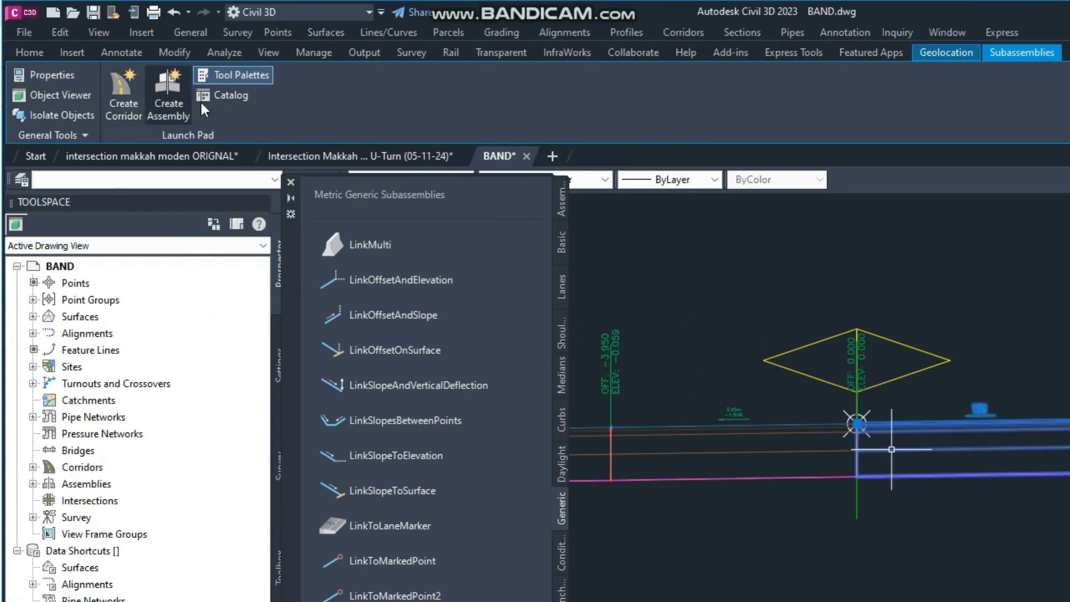
left_click(28, 53)
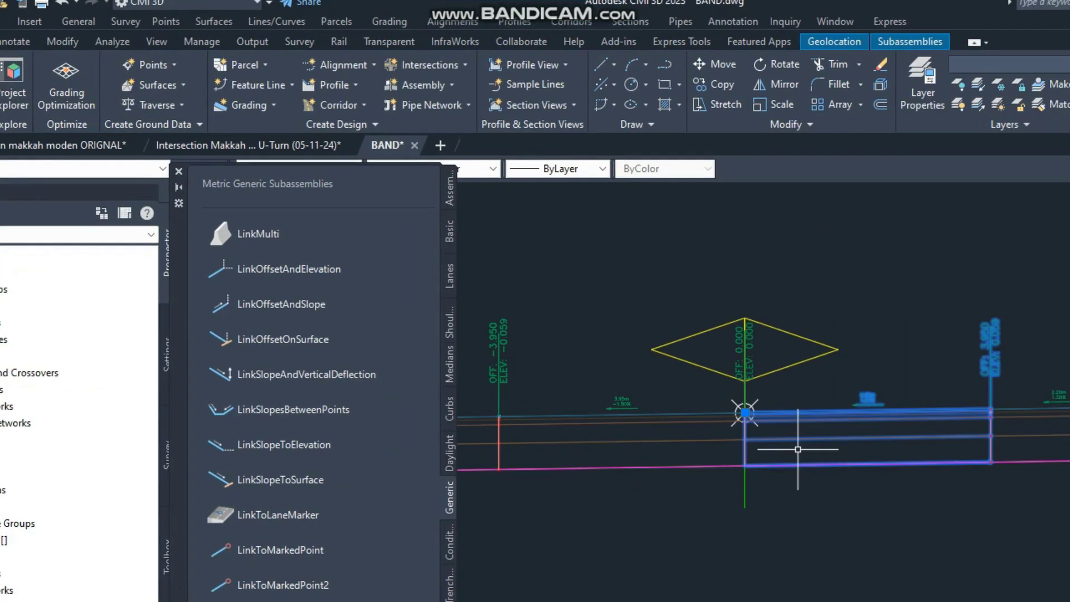
key("Escape")
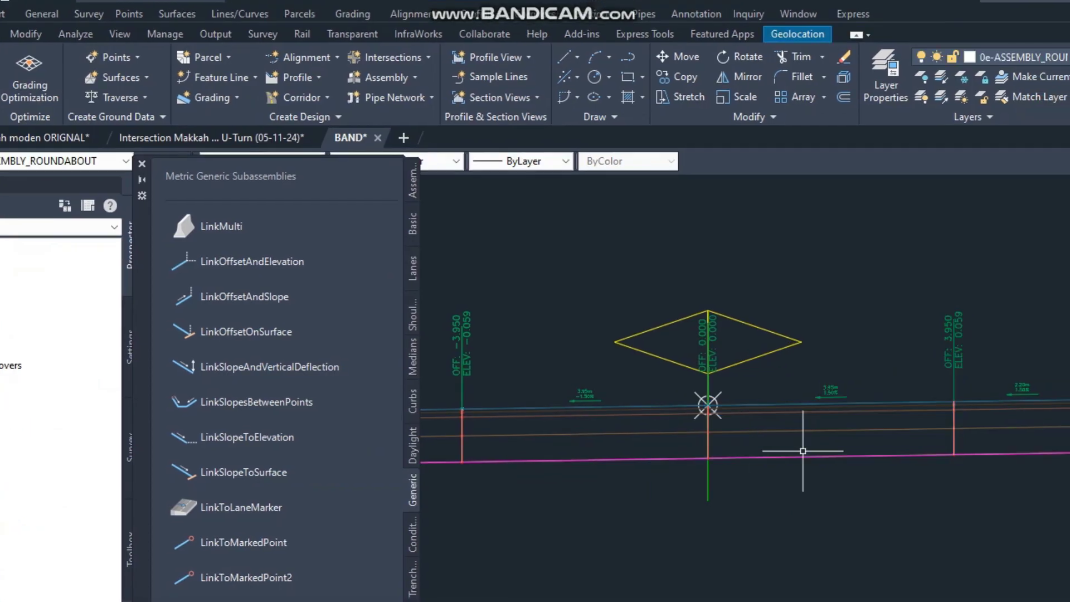
- Copy the superelevation lane beside the existing road assembly's baseline to the outer end of the LinkOffsetAndSlope link, accepting the default name
left_click(772, 433)
left_click(762, 425)
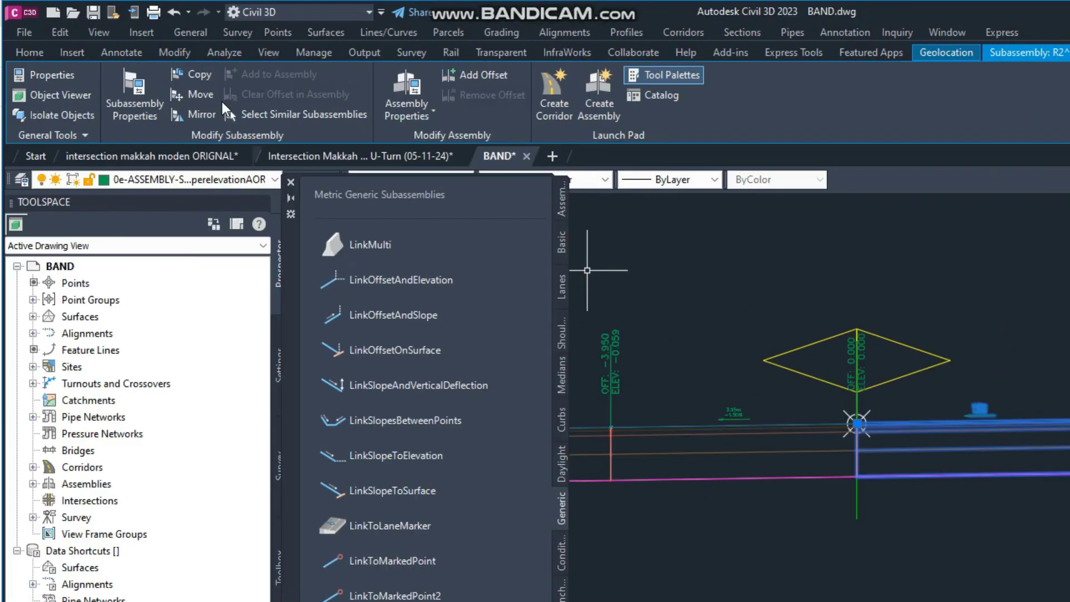
left_click(205, 75)
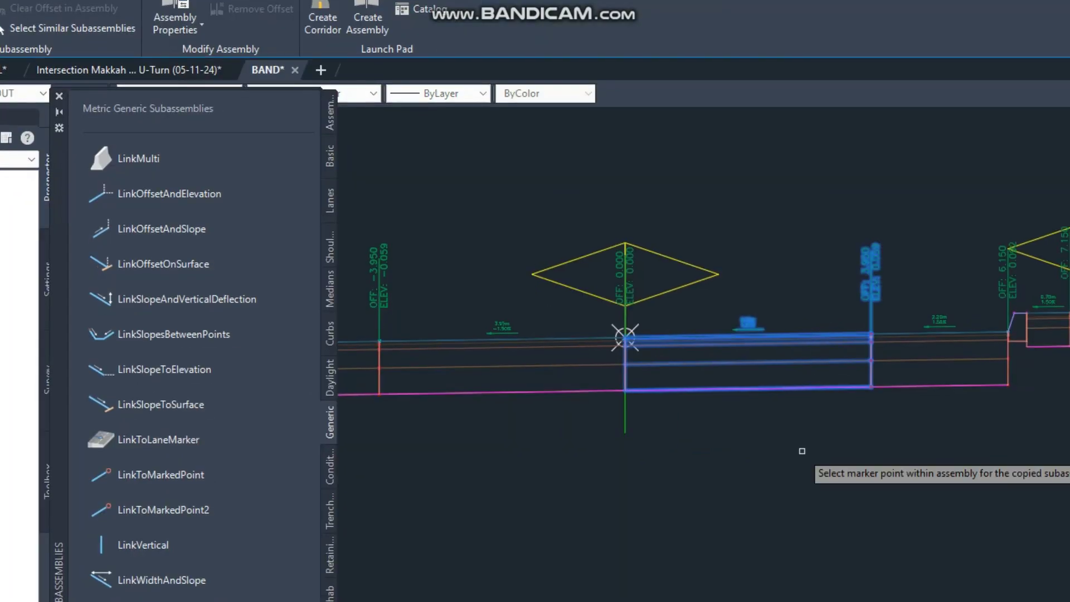
scroll(901, 511, "down", 3)
scroll(823, 318, "up", 5)
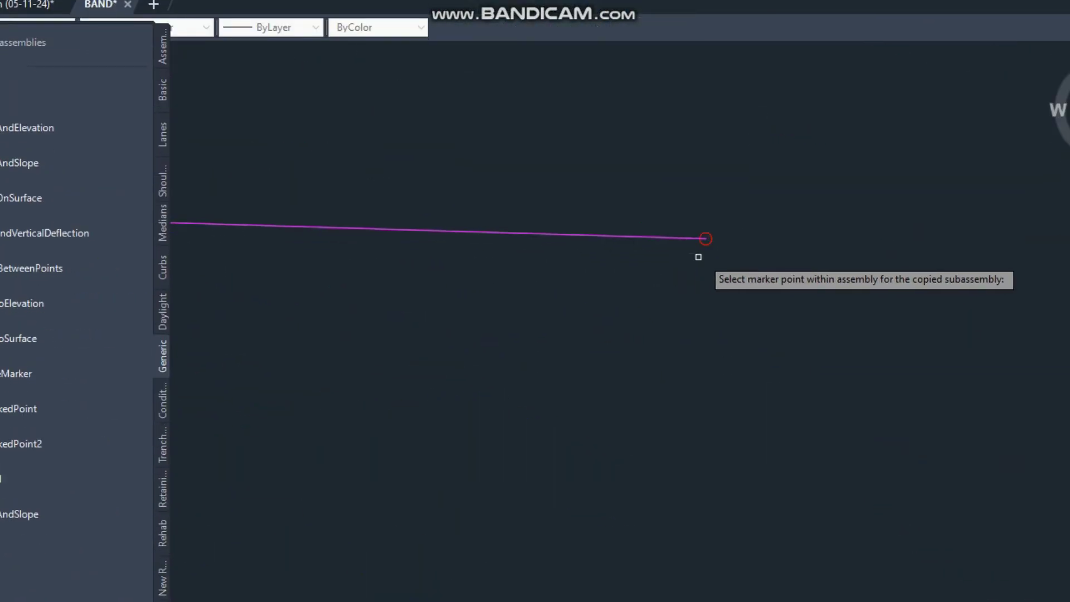
left_click(705, 239)
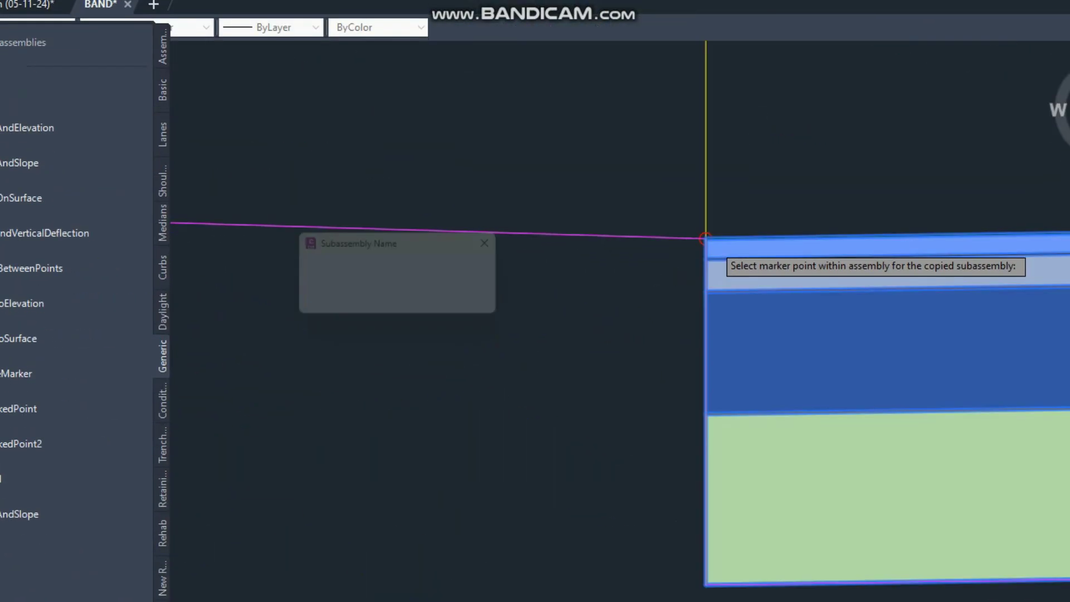
left_click(345, 311)
scroll(663, 373, "down", 5)
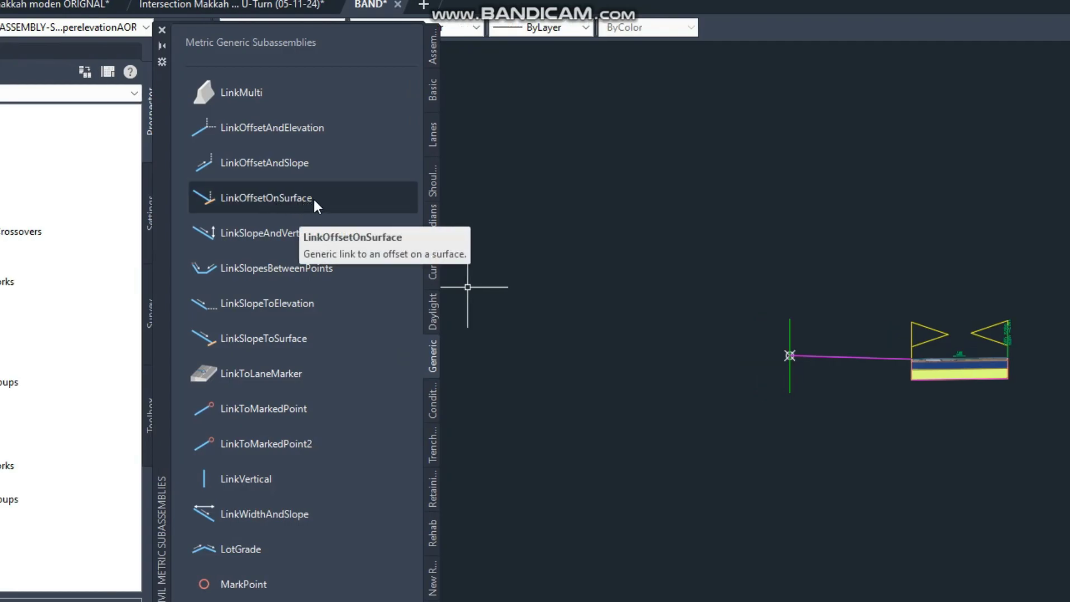
scroll(769, 390, "up", 4)
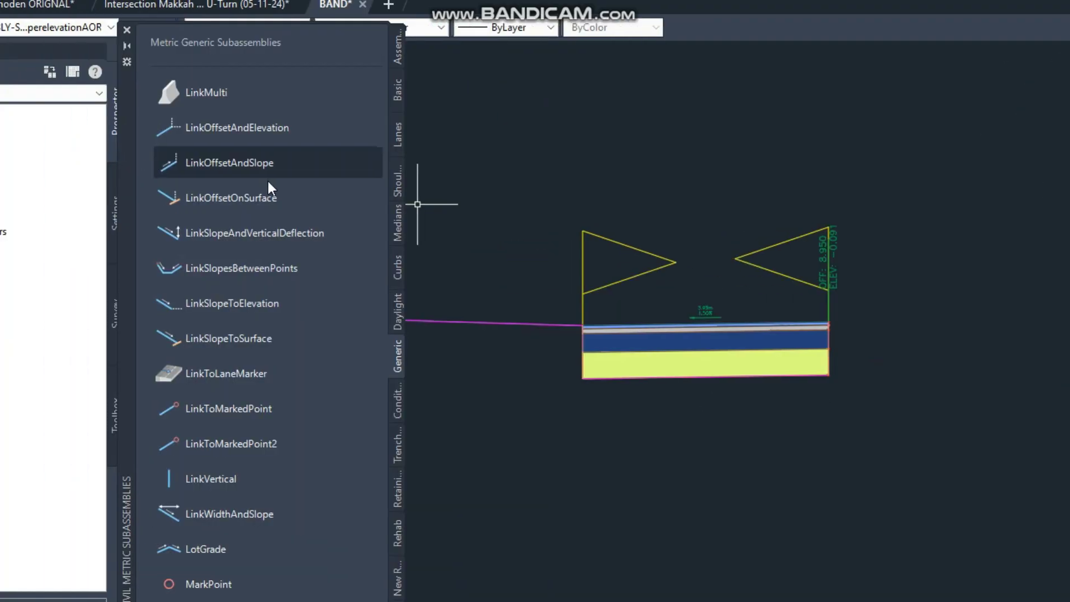
- Attach a MarkPoint subassembly to the lane's lower outer corner and close the properties palette
left_click(269, 195)
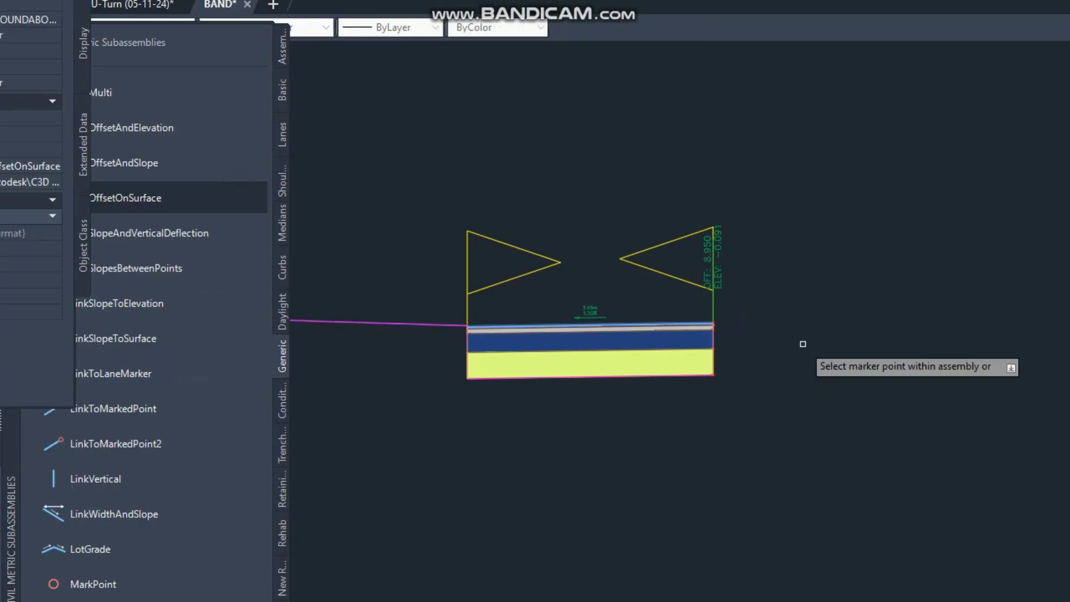
key("Escape")
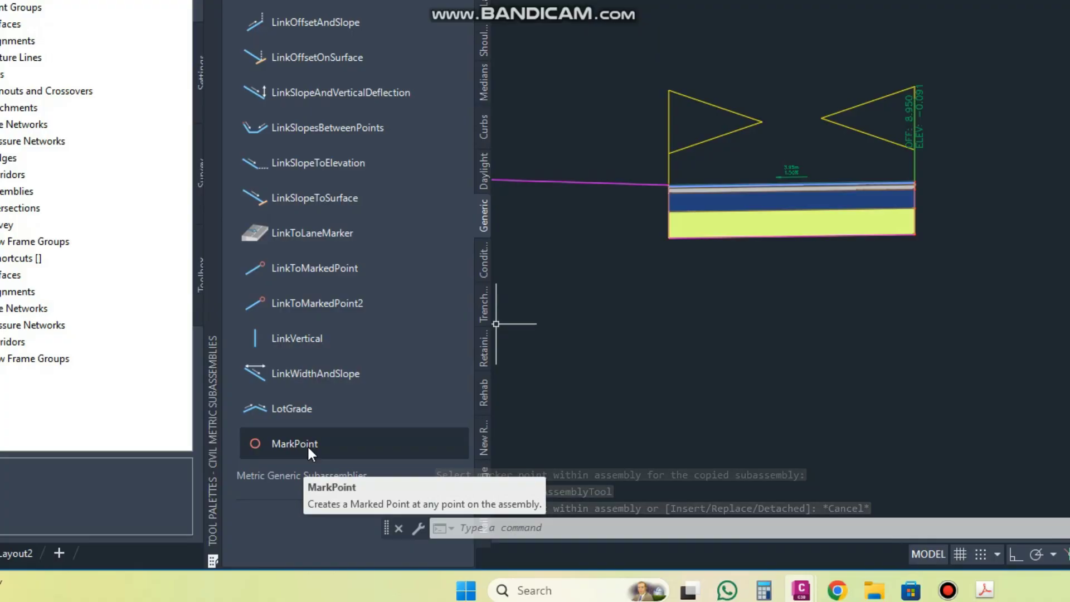
left_click(307, 445)
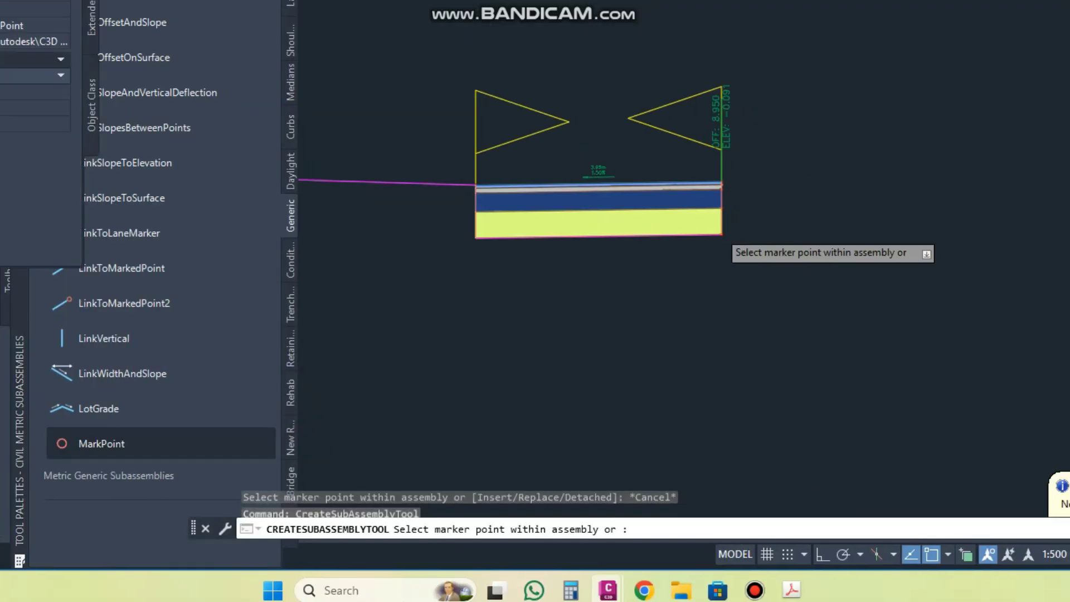
scroll(724, 234, "up", 8)
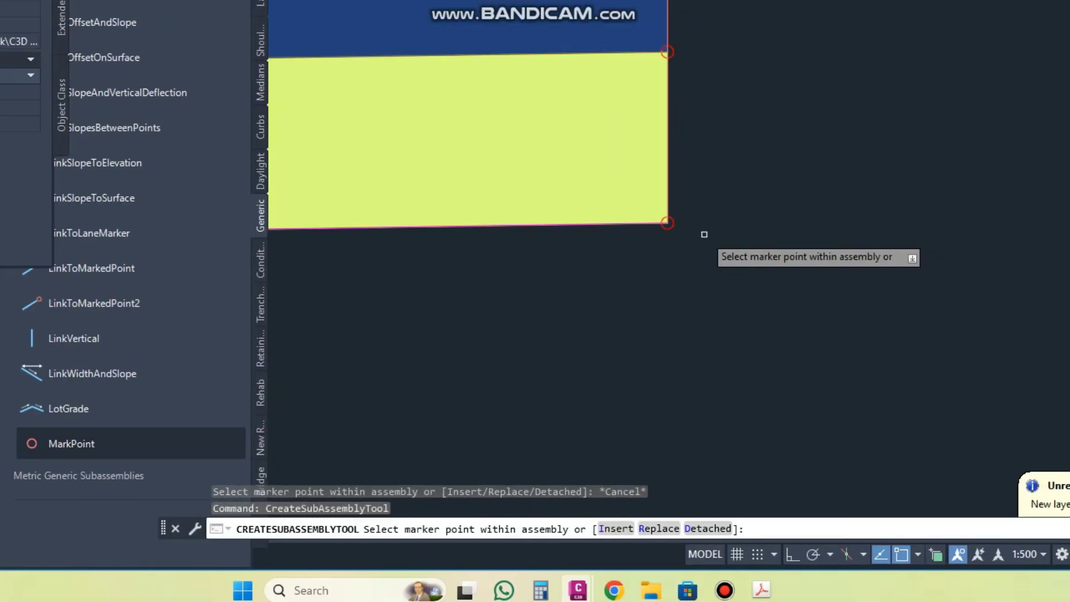
left_click(645, 216)
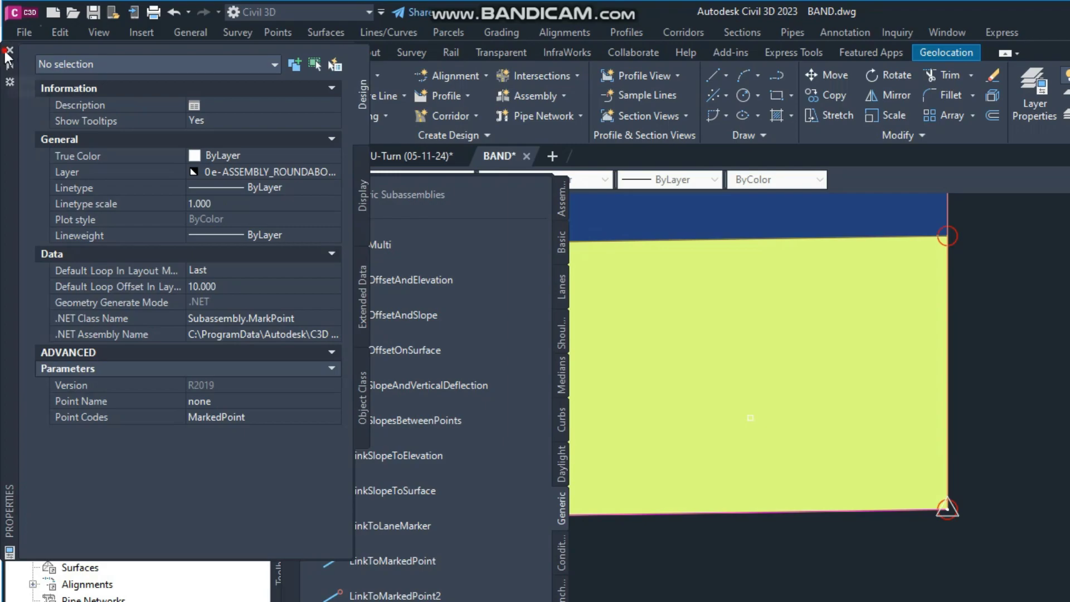
left_click(9, 51)
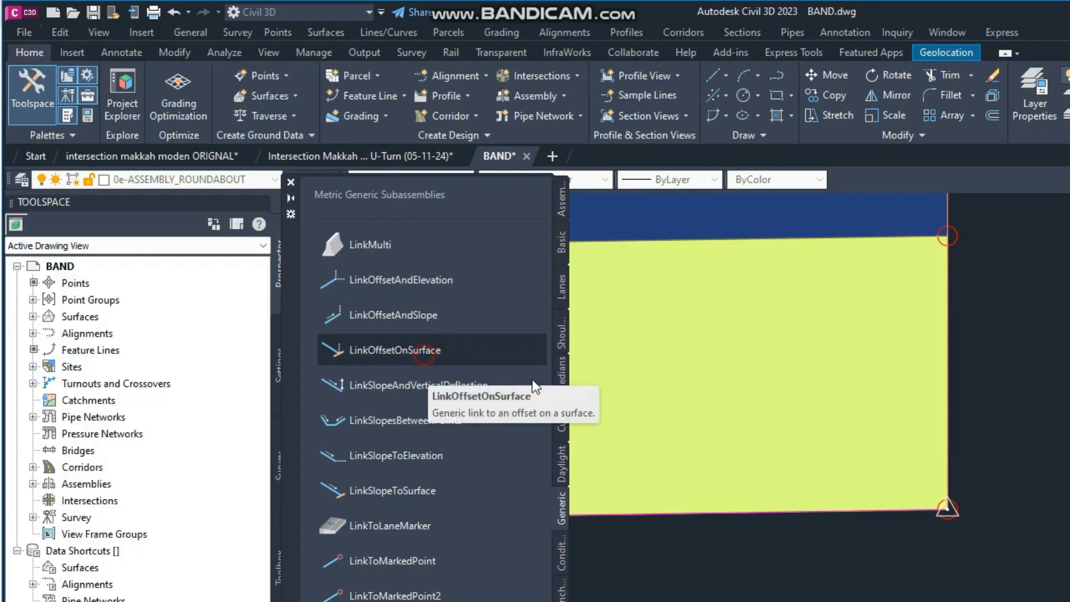
- Attach a LinkOffsetOnSurface subassembly at the lane's lower outer corner, accepting the default name
left_click(423, 353)
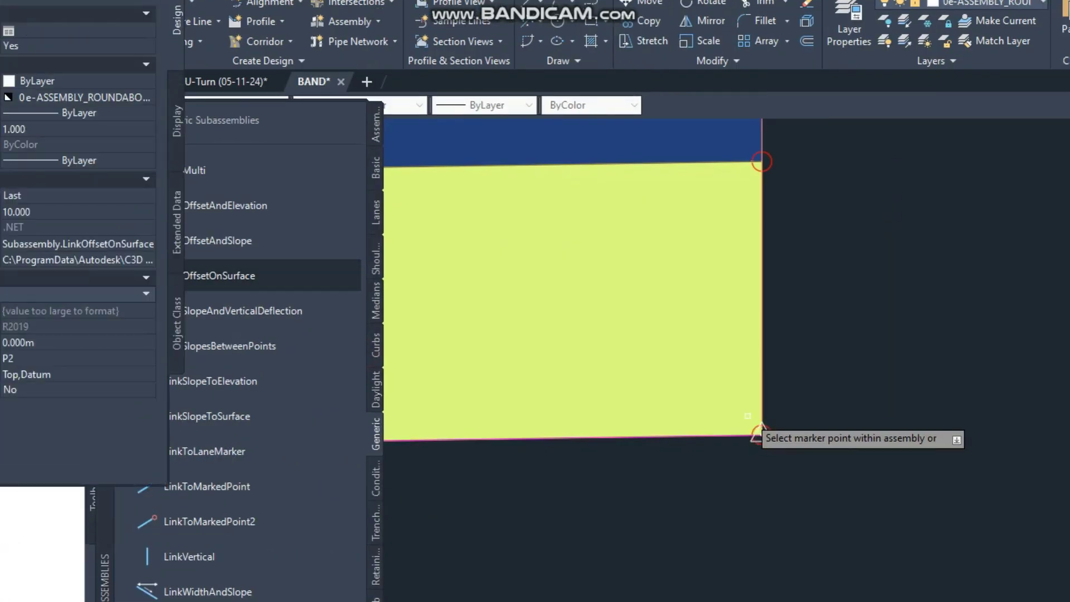
left_click(762, 432)
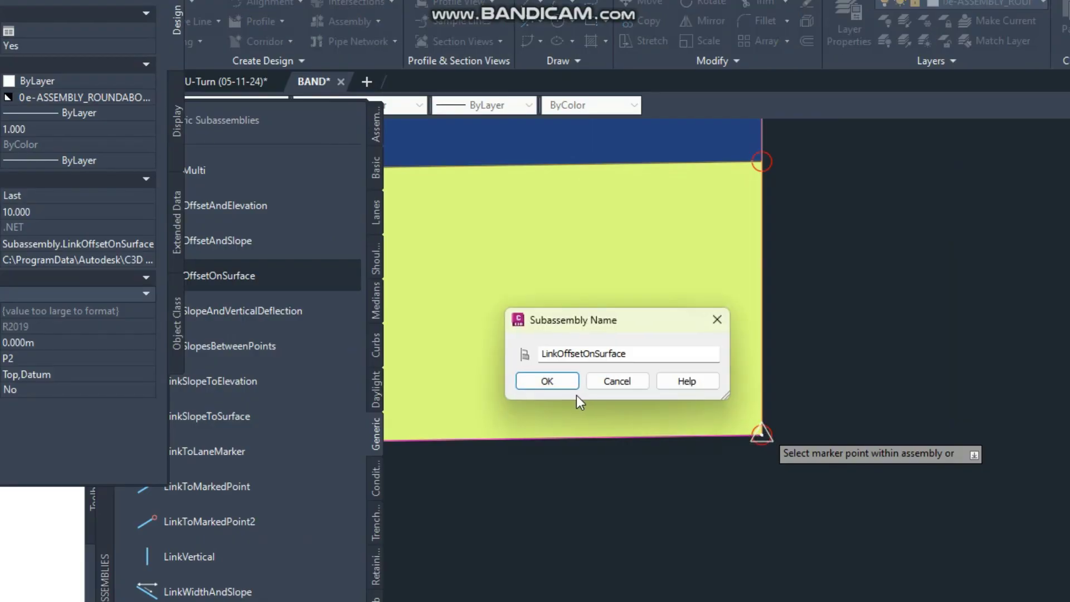
left_click(547, 381)
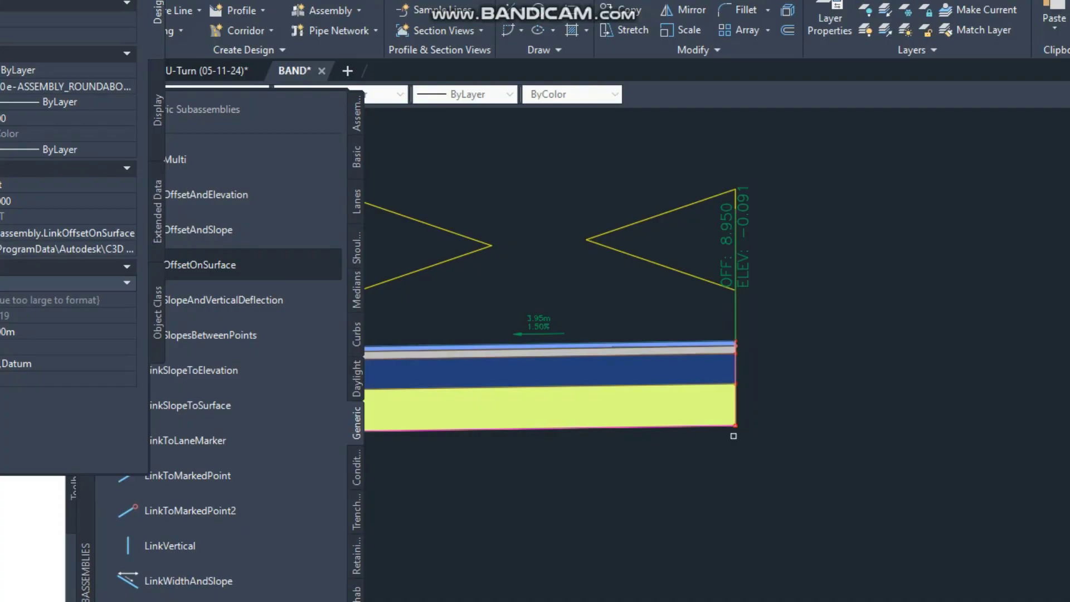
- Examine the input parameters of the LinkOffsetOnSurface subassembly and close its properties
scroll(715, 429, "up", 5)
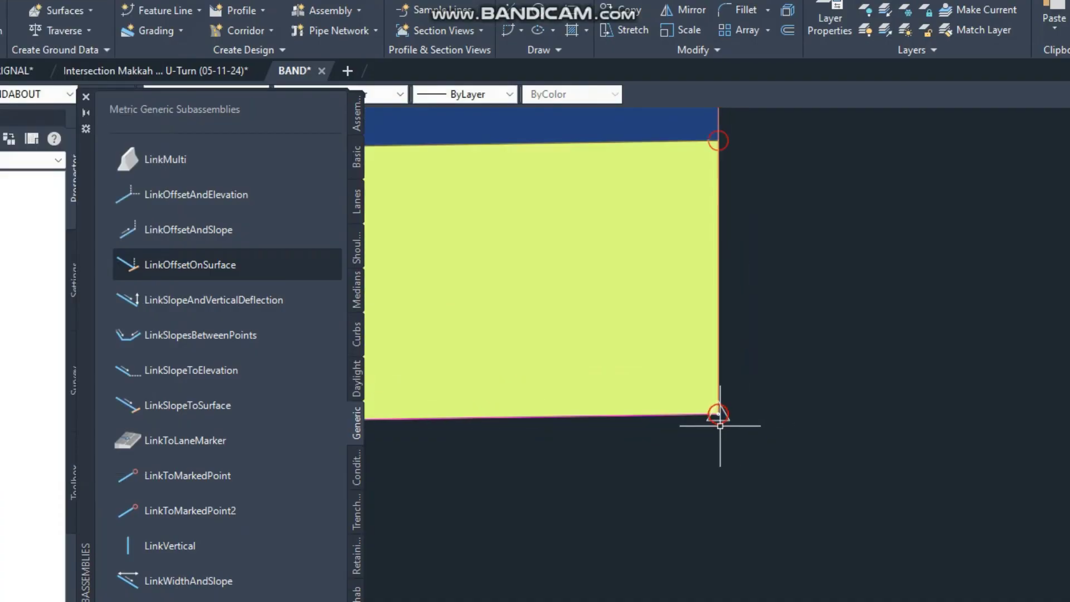
left_click(726, 400)
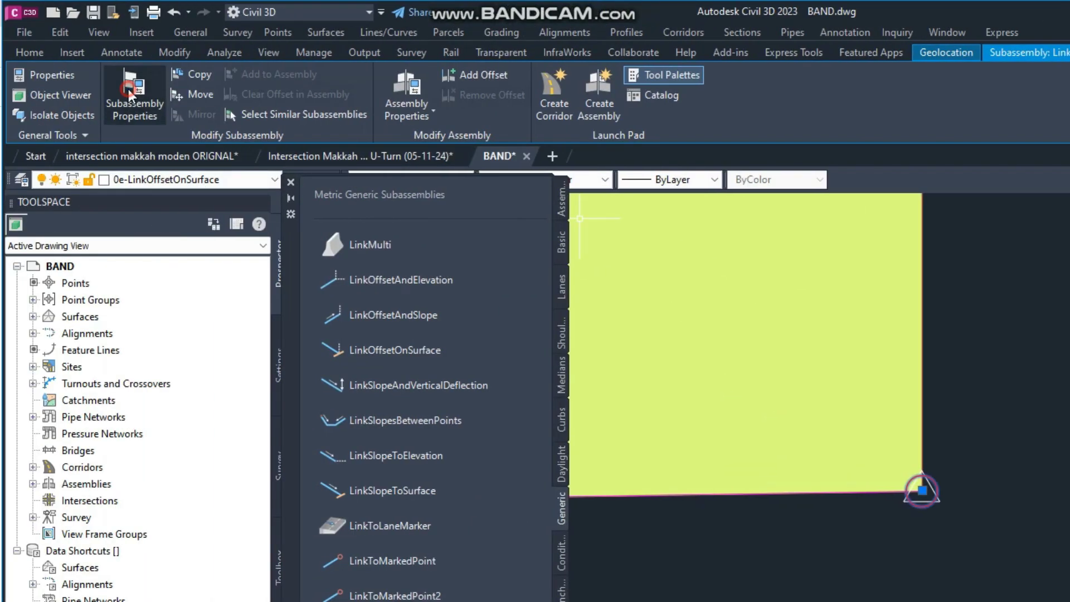
left_click(129, 91)
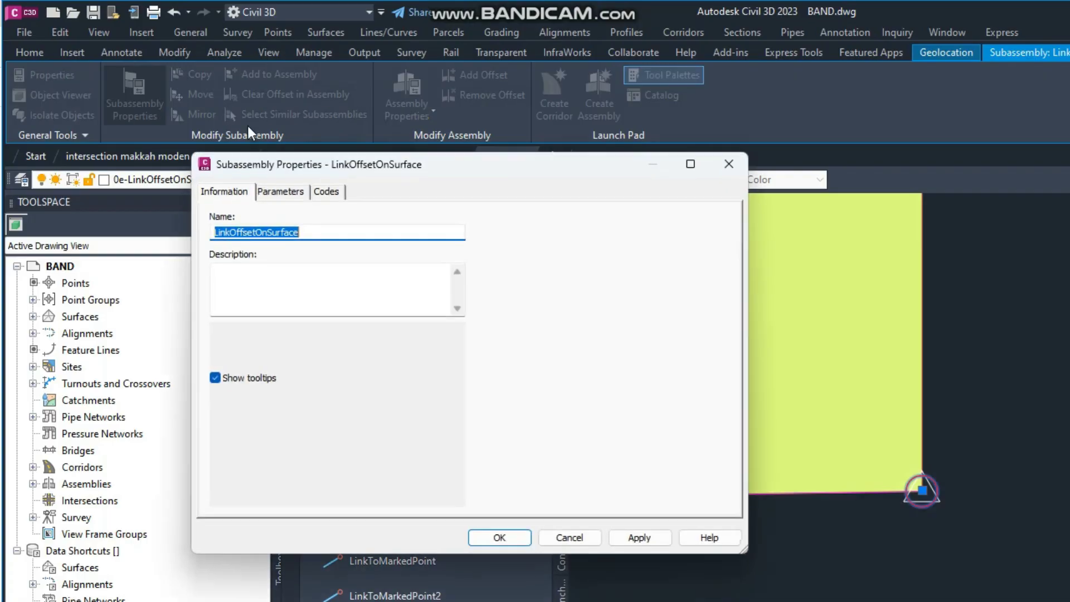
left_click(273, 192)
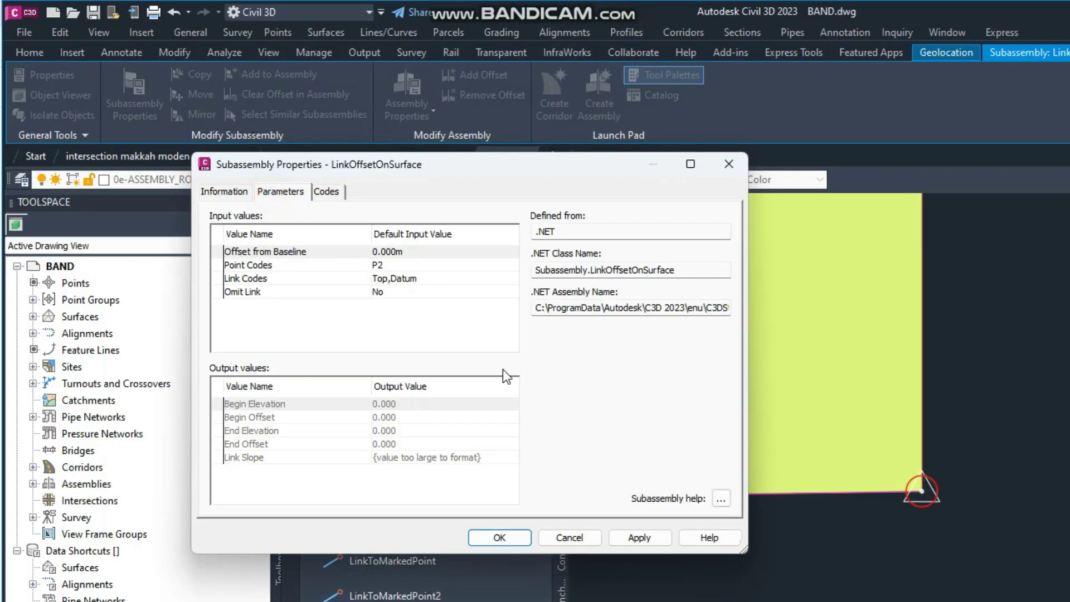
left_click(730, 164)
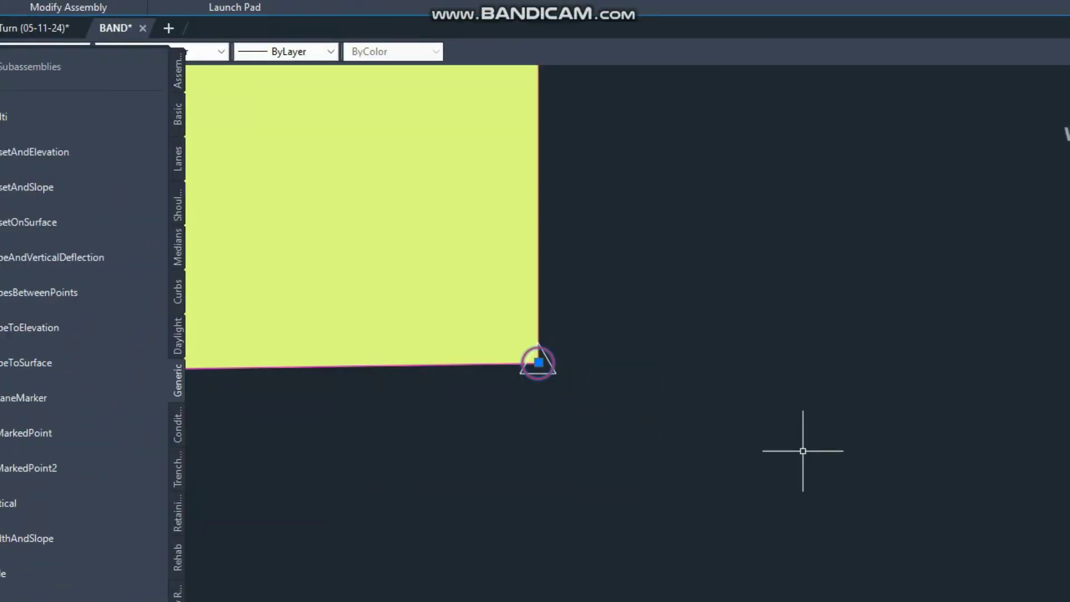
- Attach a LinkSlopeAndVerticalDeflection subassembly to the lane's upper outer corner, accepting the default name
scroll(610, 368, "down", 10)
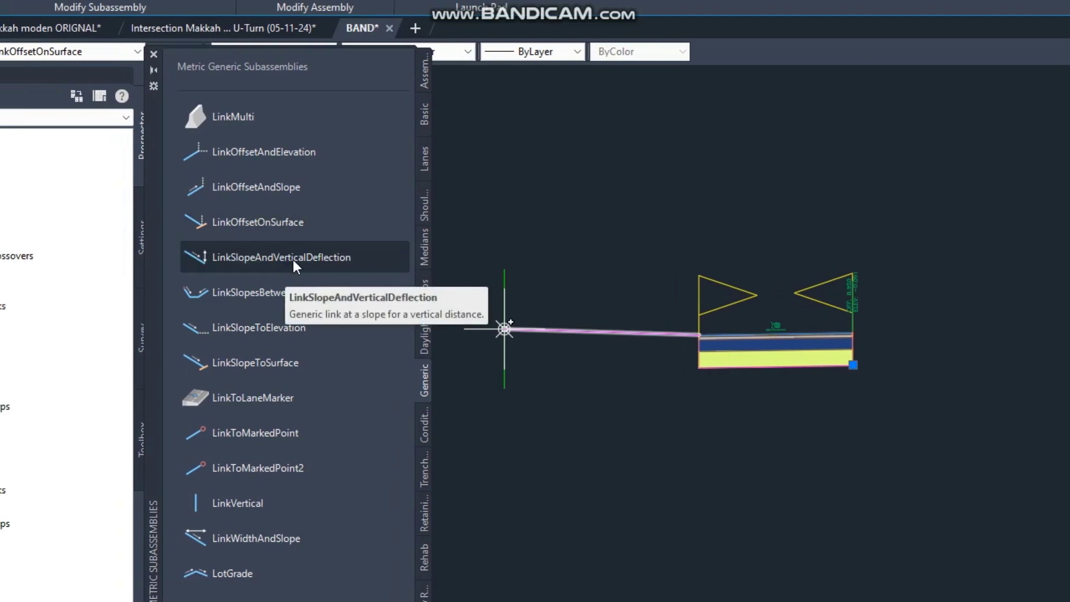
left_click(291, 257)
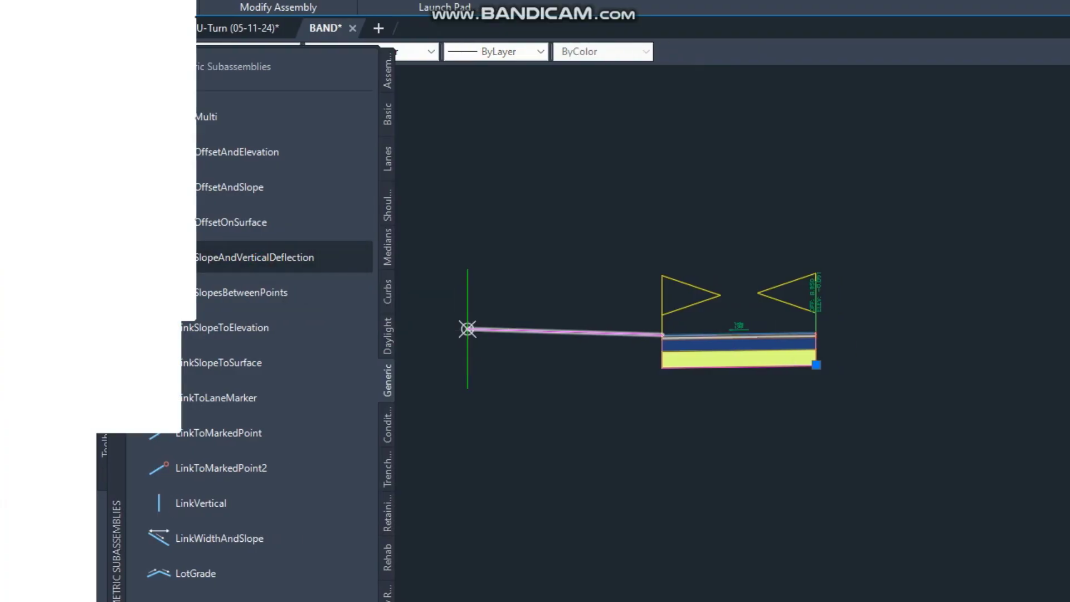
scroll(841, 353, "up", 5)
scroll(777, 353, "up", 6)
left_click(778, 322)
left_click(750, 336)
left_click(749, 336)
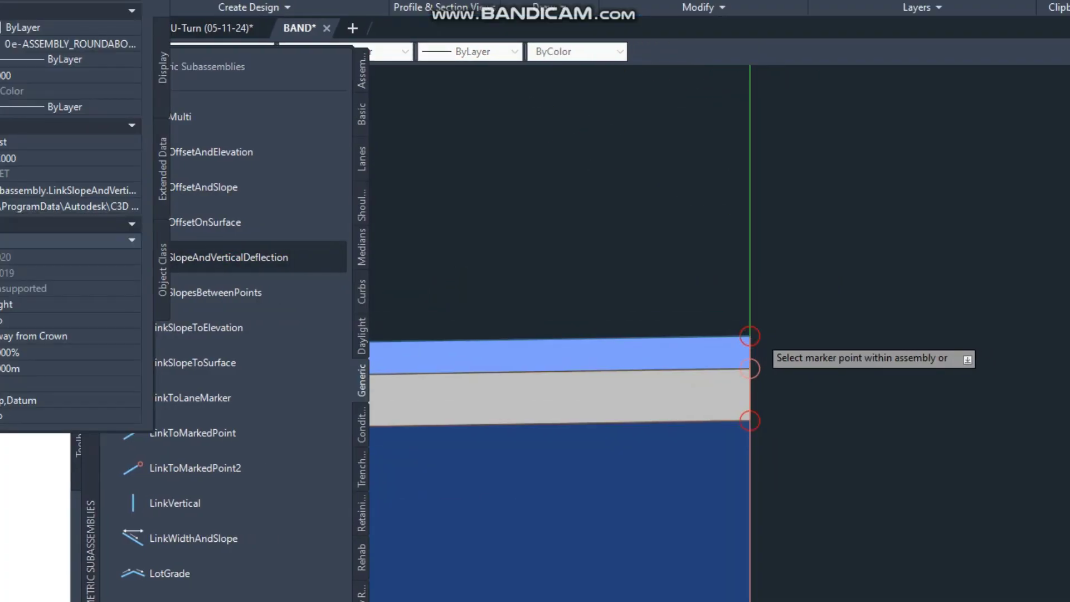
left_click(544, 329)
scroll(744, 348, "down", 8)
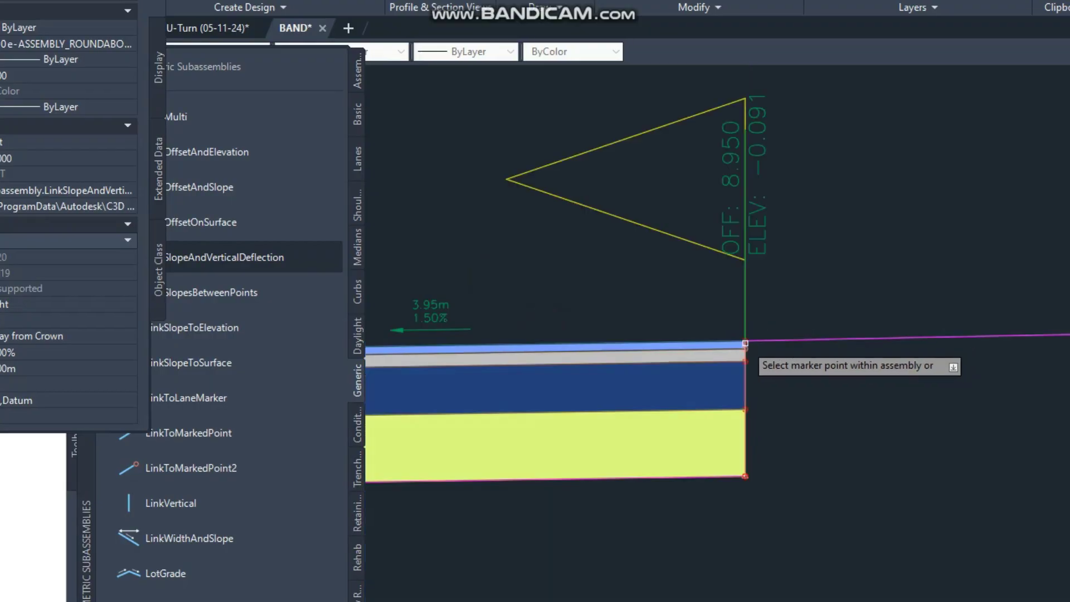
scroll(640, 366, "down", 4)
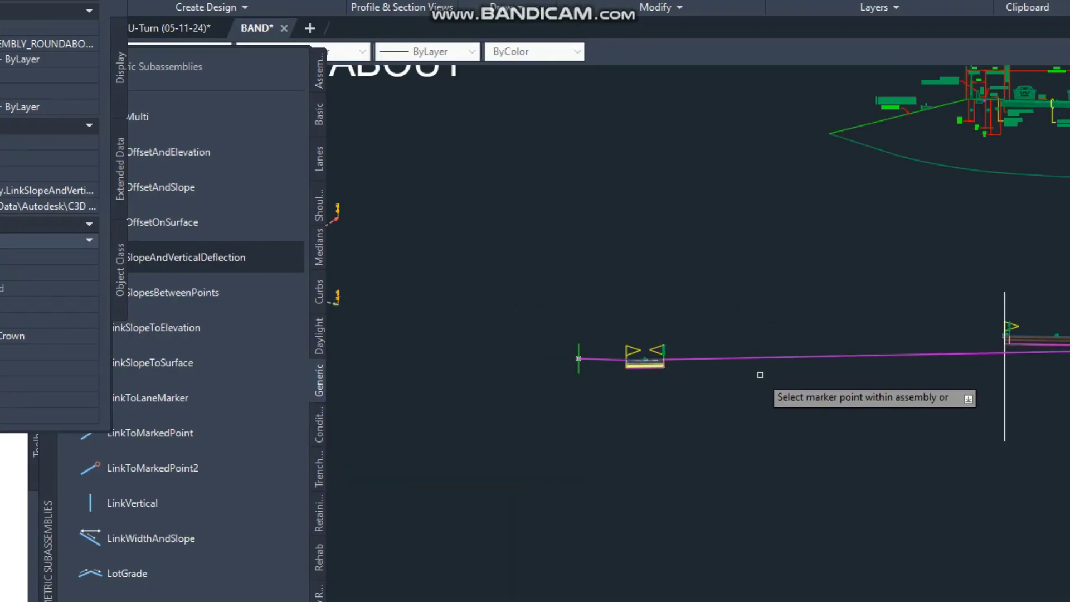
- Open the input parameters of the LinkSlopeAndVerticalDeflection subassembly extending from the lane's outer edge
left_click(699, 359)
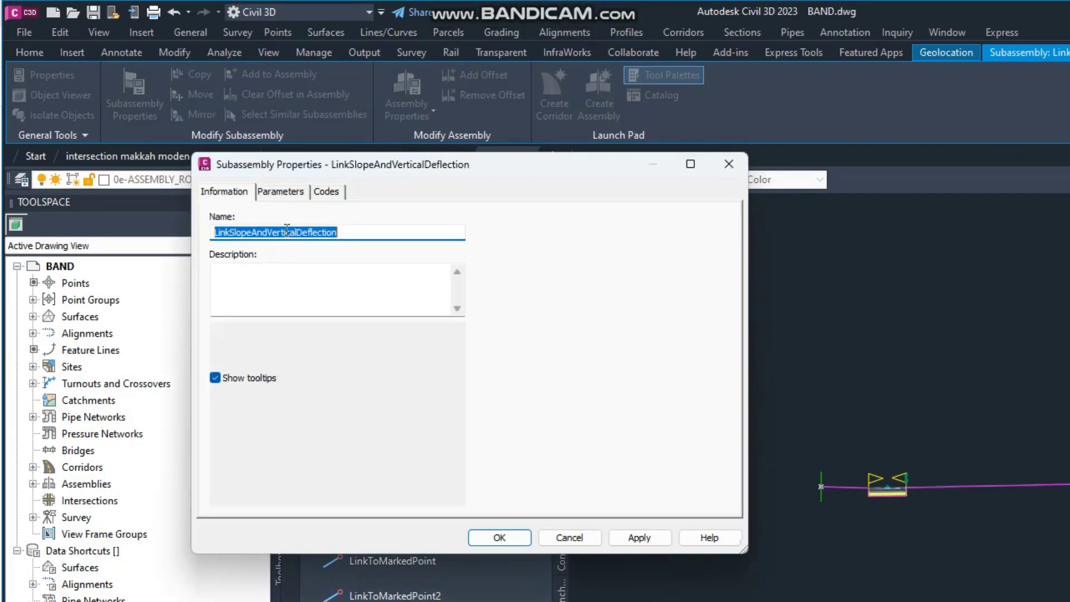
left_click(282, 193)
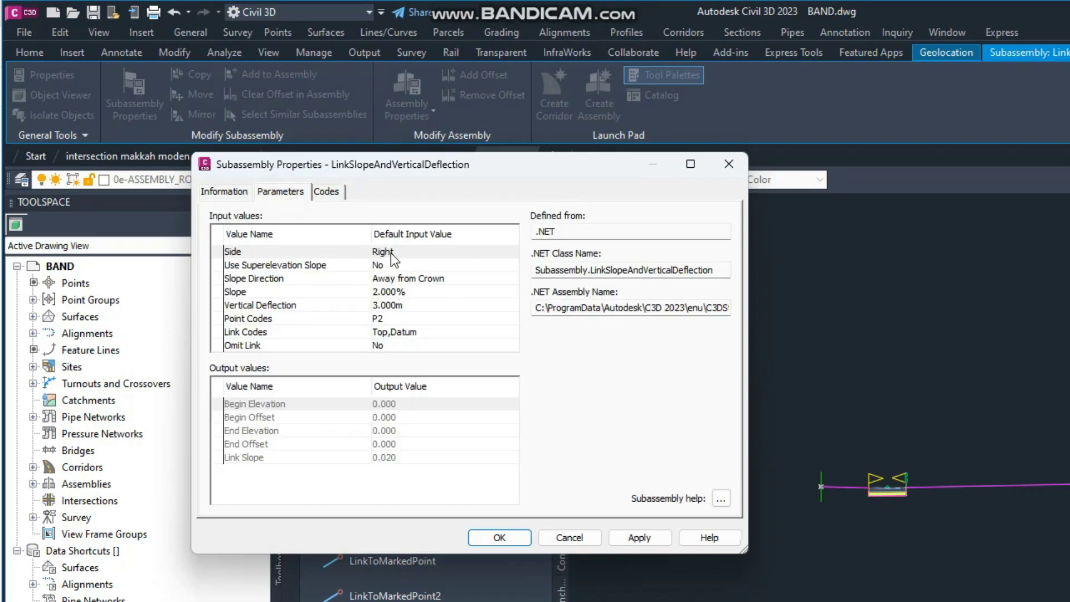
left_click(404, 308)
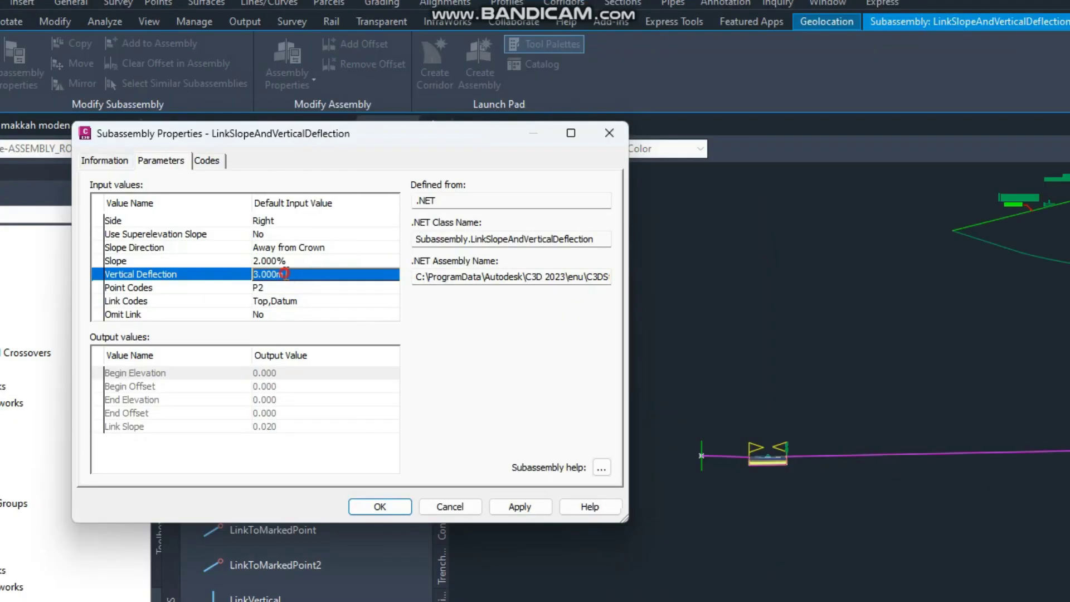
left_click(411, 308)
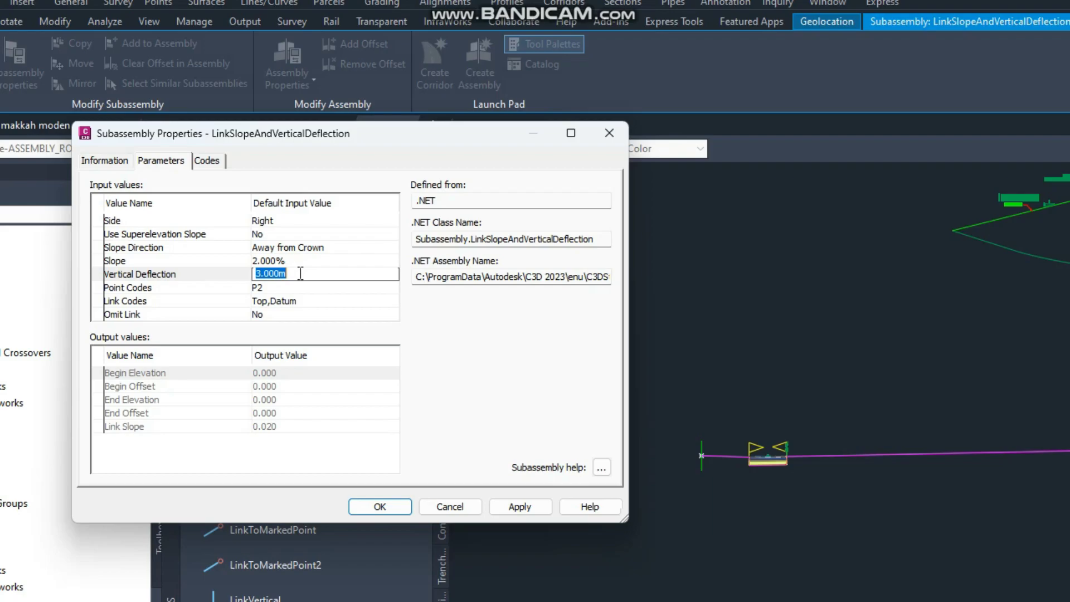
- Set the LinkSlopeAndVerticalDeflection subassembly's slope to 0.000% and apply it
left_click(297, 263)
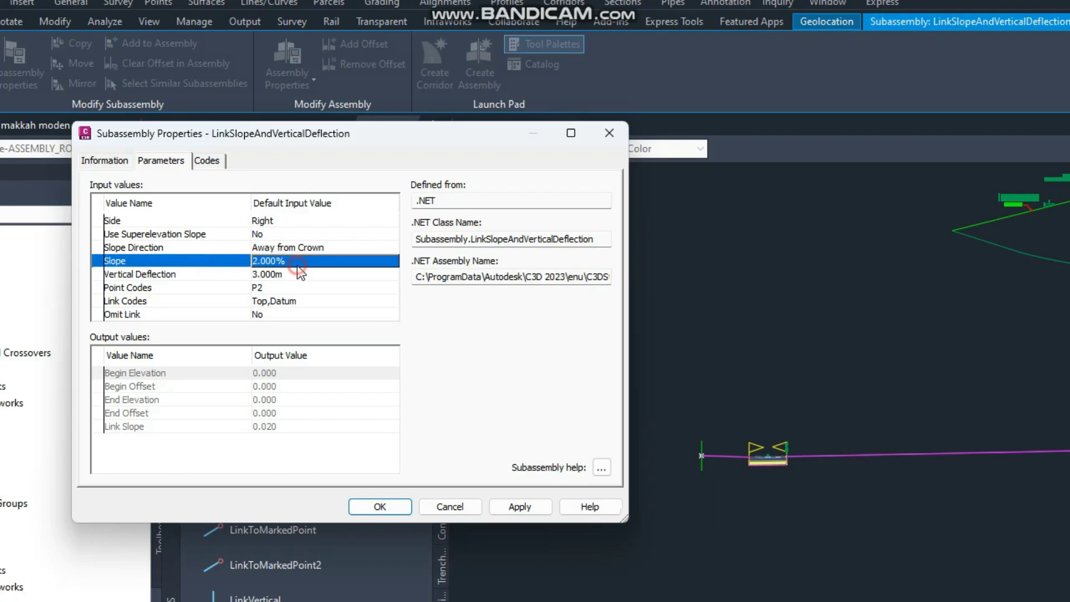
left_click(299, 265)
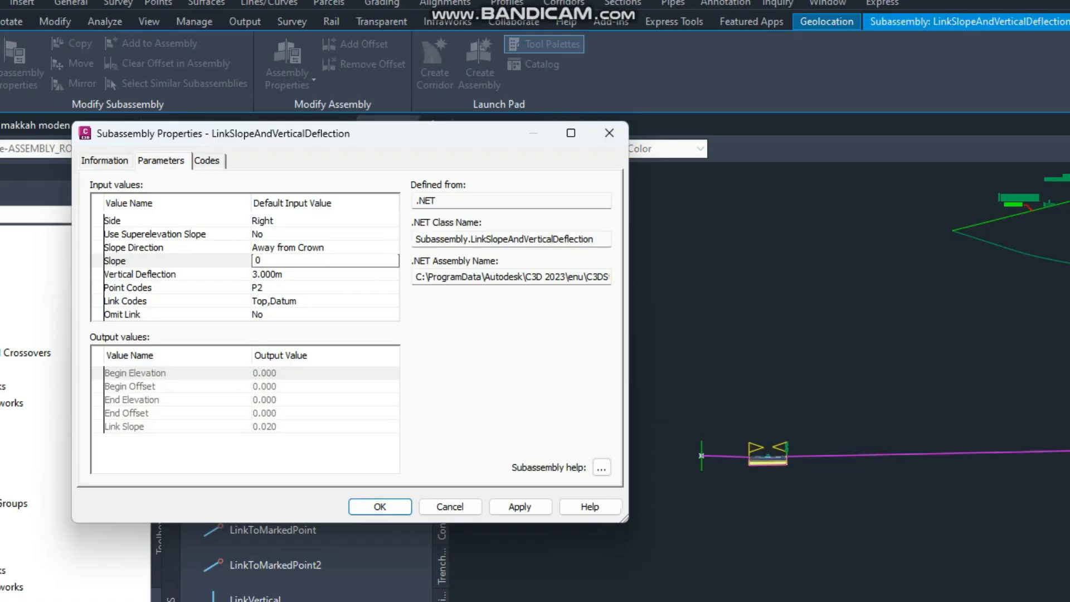
left_click(288, 274)
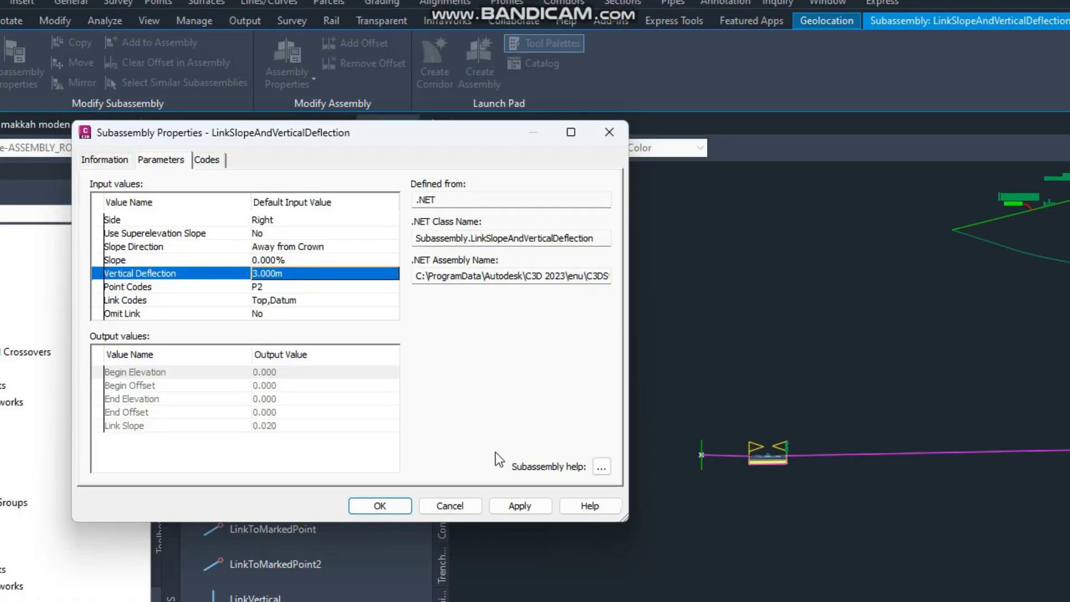
left_click(507, 502)
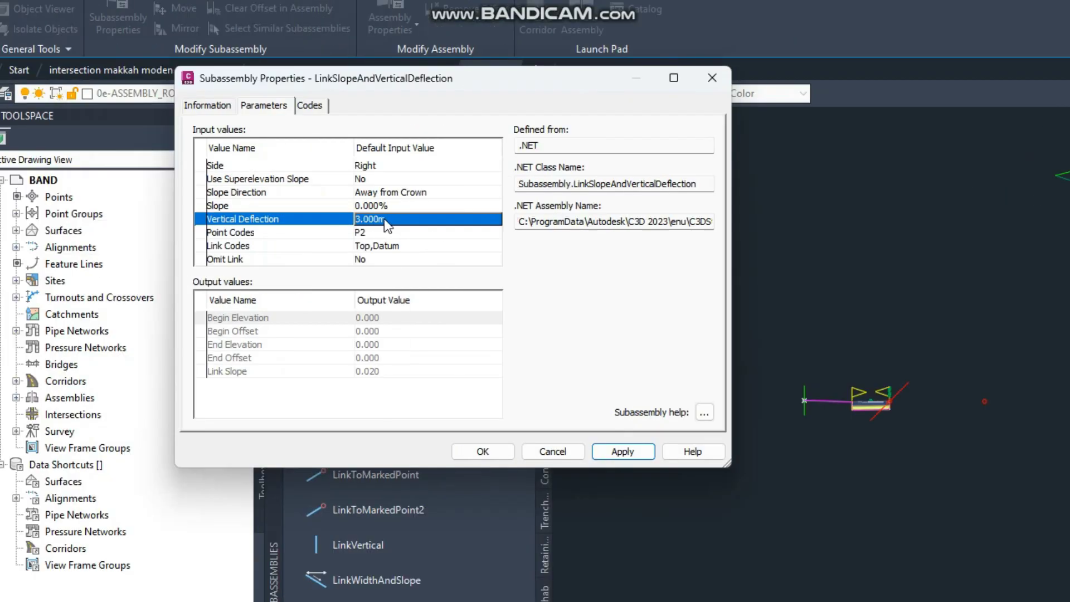
- Set the LinkSlopeAndVerticalDeflection subassembly's slope to 1.500% and apply it
left_click(392, 209)
left_click(394, 208)
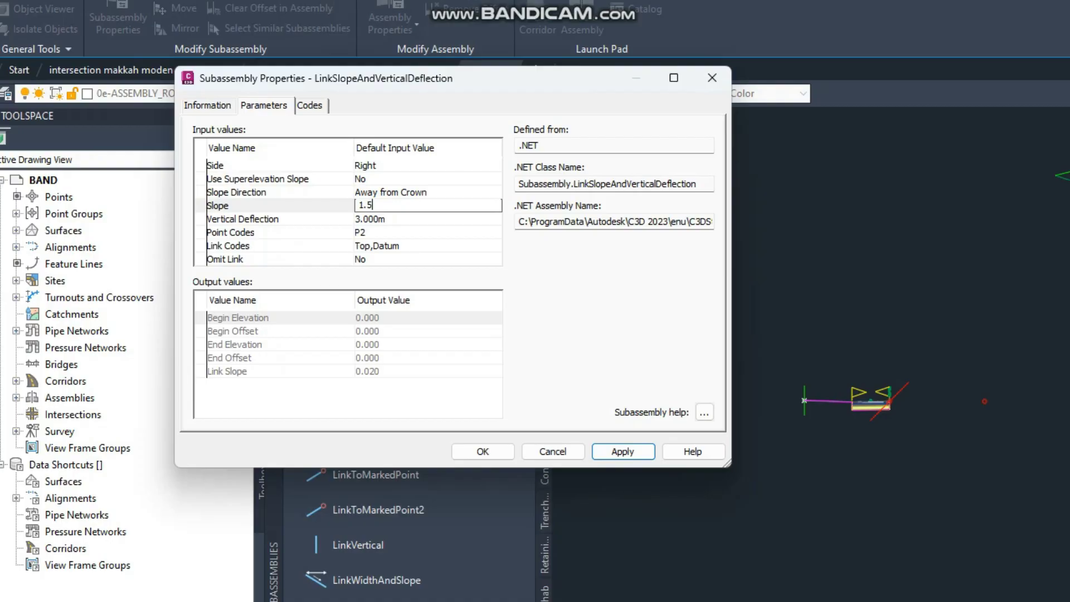
type("1.5")
key("Return")
left_click(373, 219)
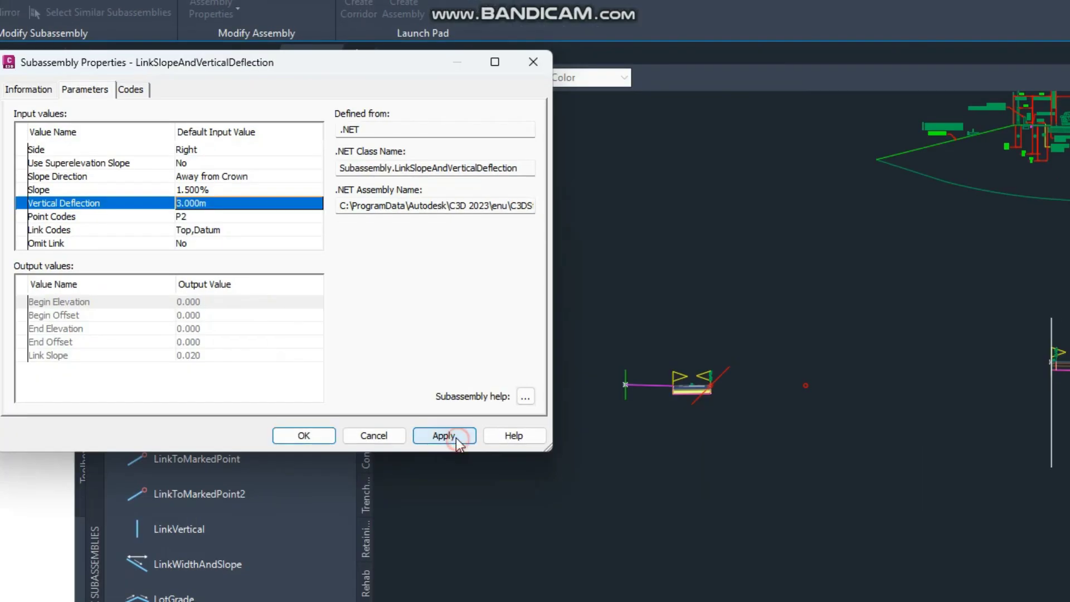
left_click(456, 437)
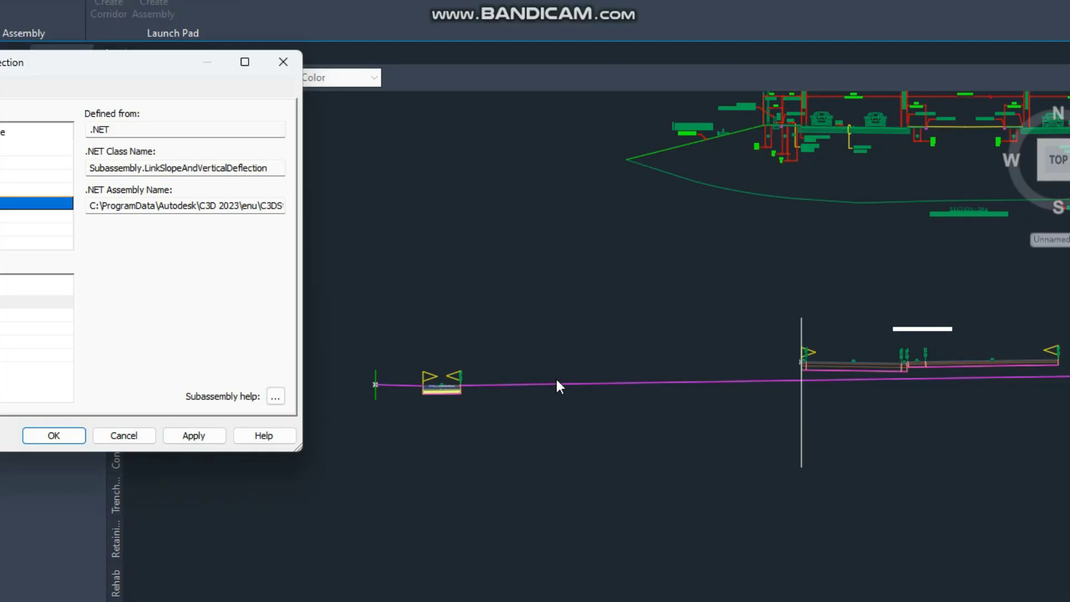
- Set the LinkSlopeAndVerticalDeflection subassembly's vertical deflection to 1.000 m, apply it and close the properties
left_click(269, 204)
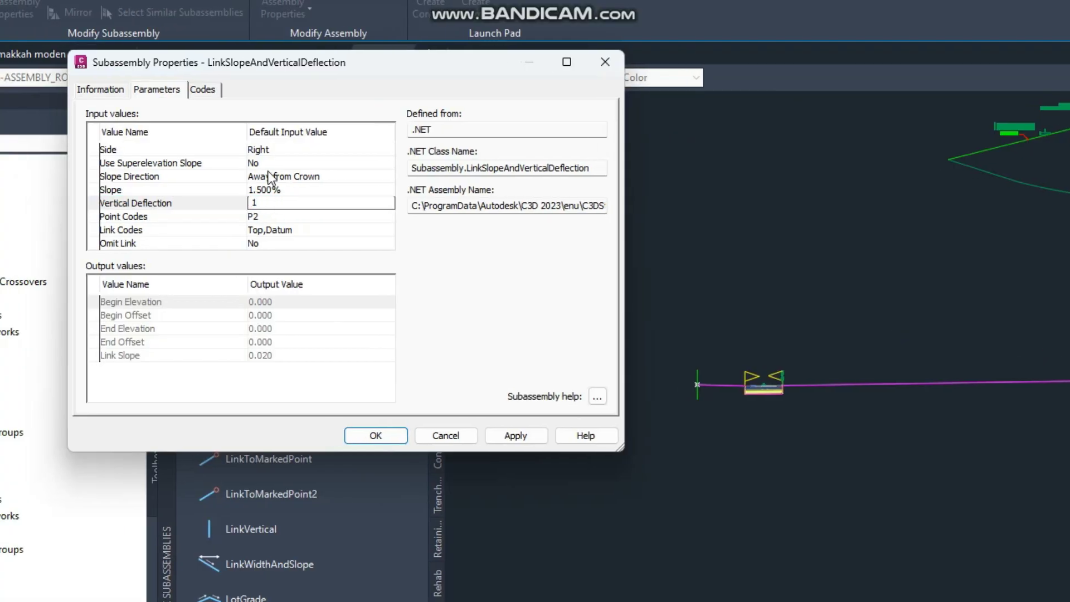
left_click(262, 190)
left_click(538, 435)
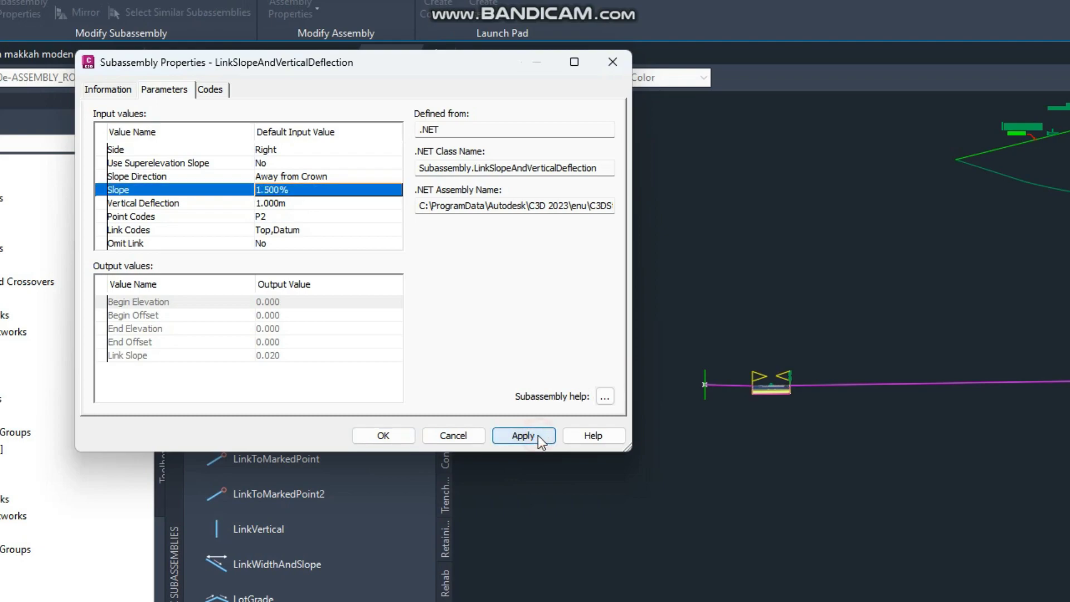
left_click(283, 189)
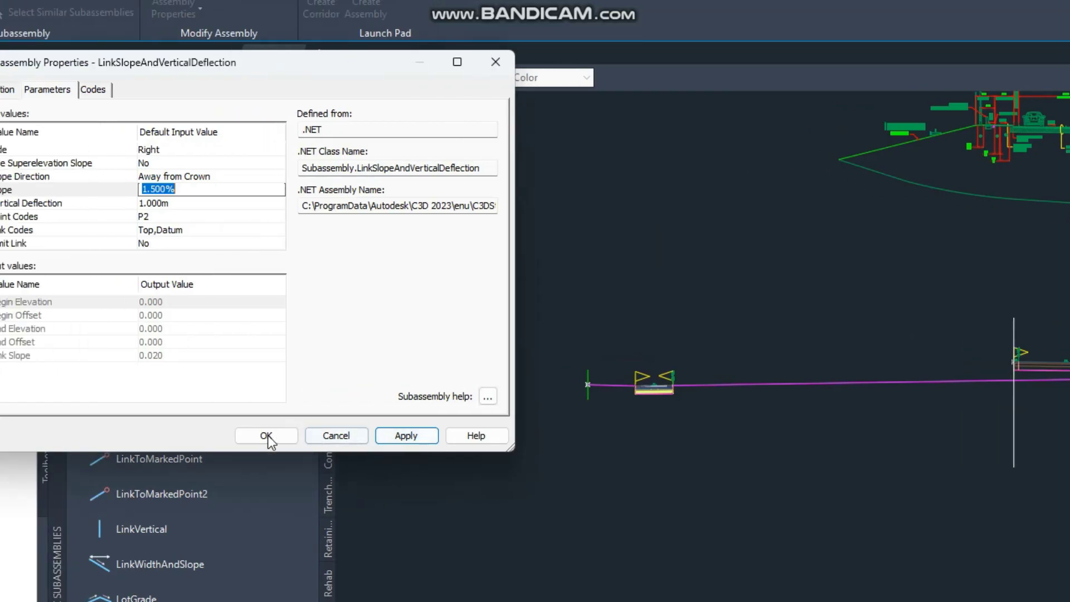
left_click(383, 435)
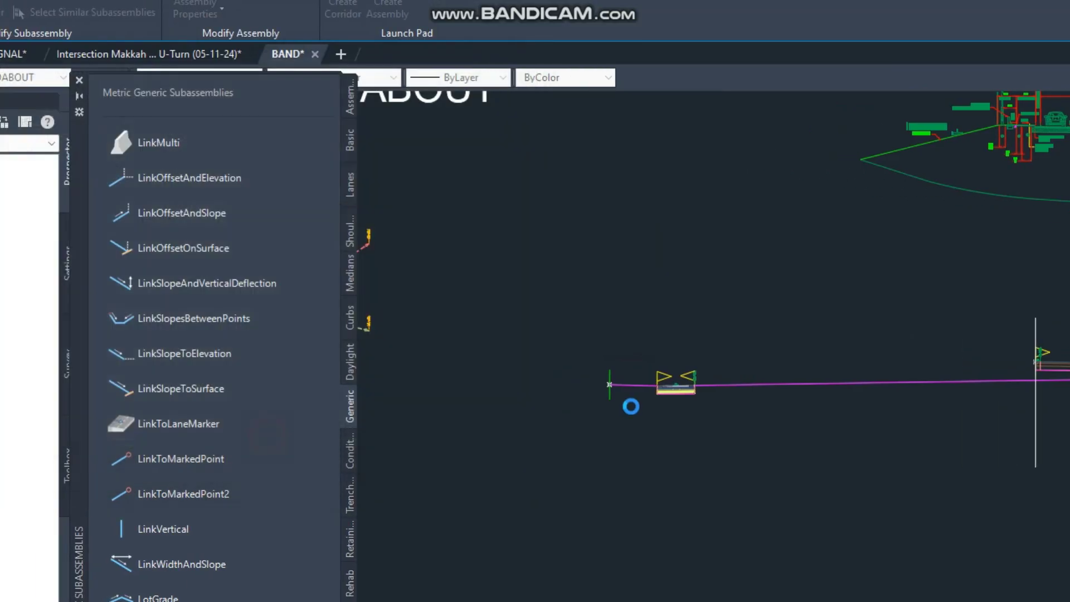
scroll(704, 383, "up", 8)
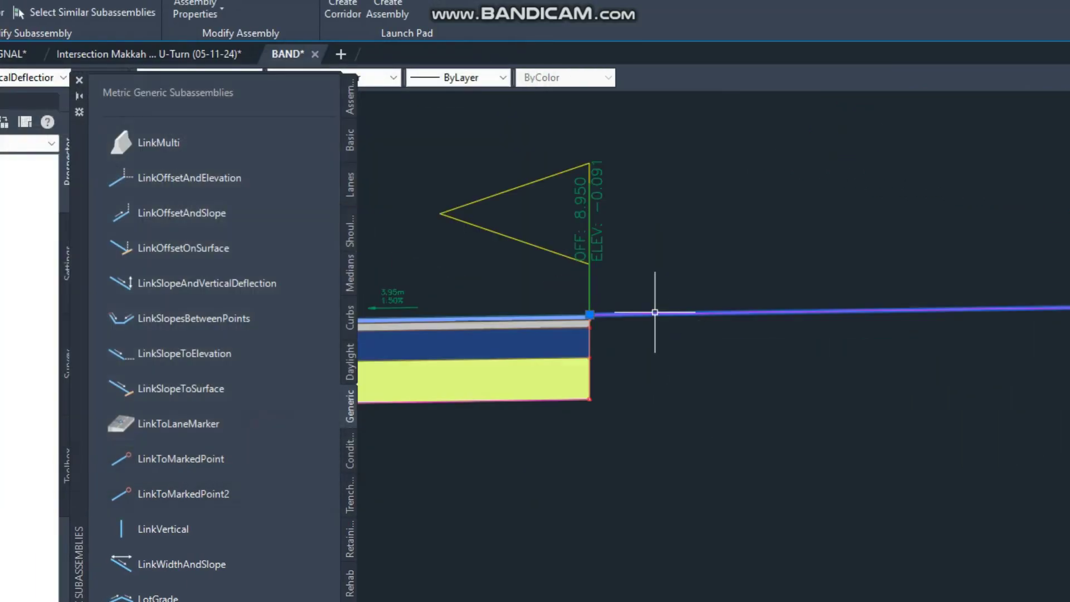
- Open the LinkSlopeAndVerticalDeflection subassembly's input parameters, set its slope to -1.000% and apply it
scroll(577, 354, "down", 8)
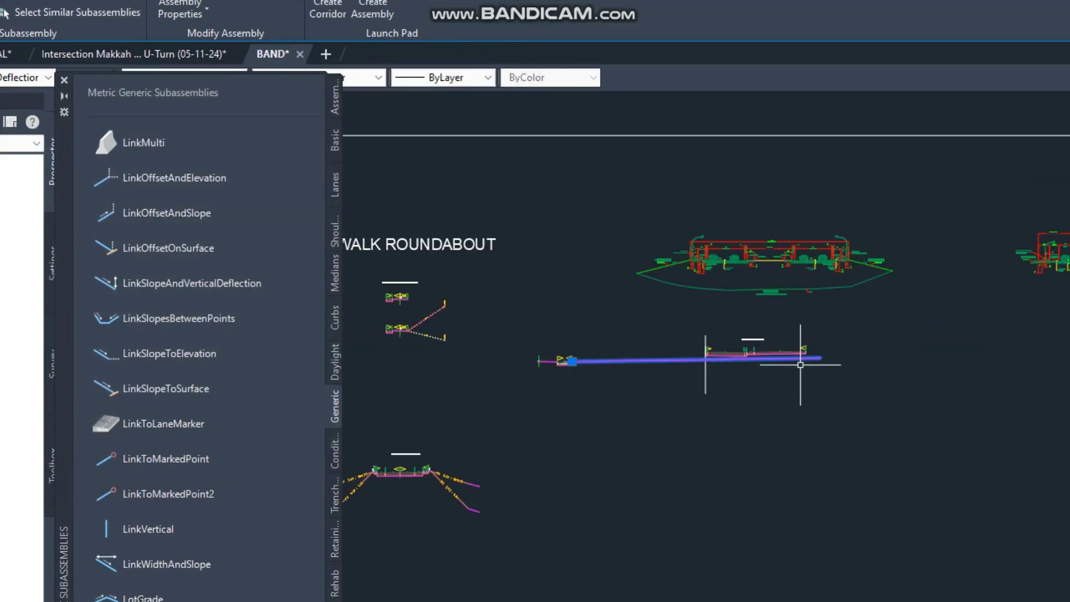
scroll(871, 377, "up", 4)
scroll(803, 377, "up", 8)
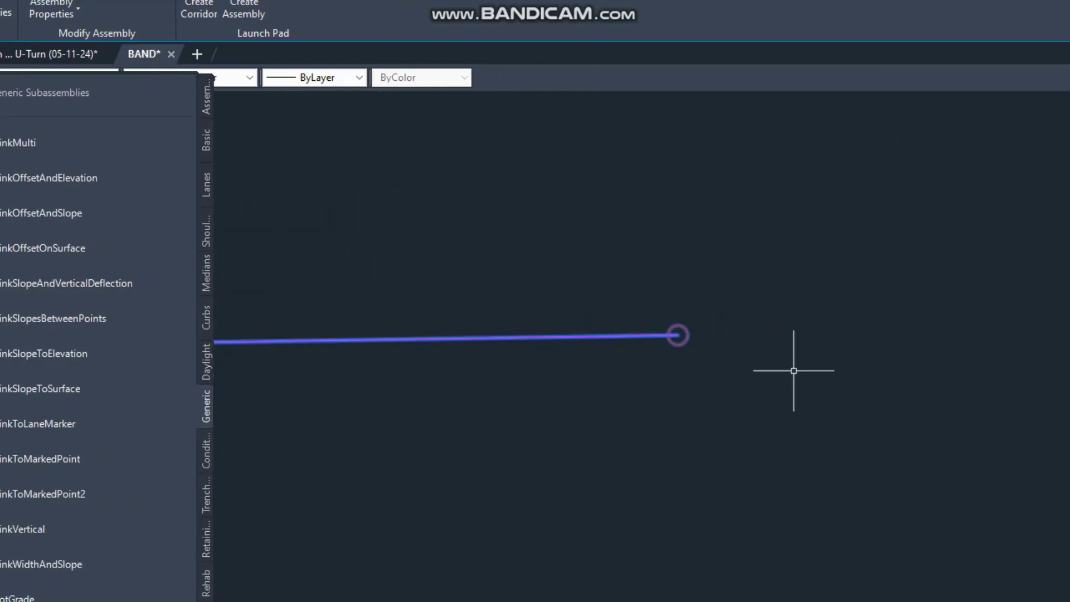
scroll(817, 371, "down", 6)
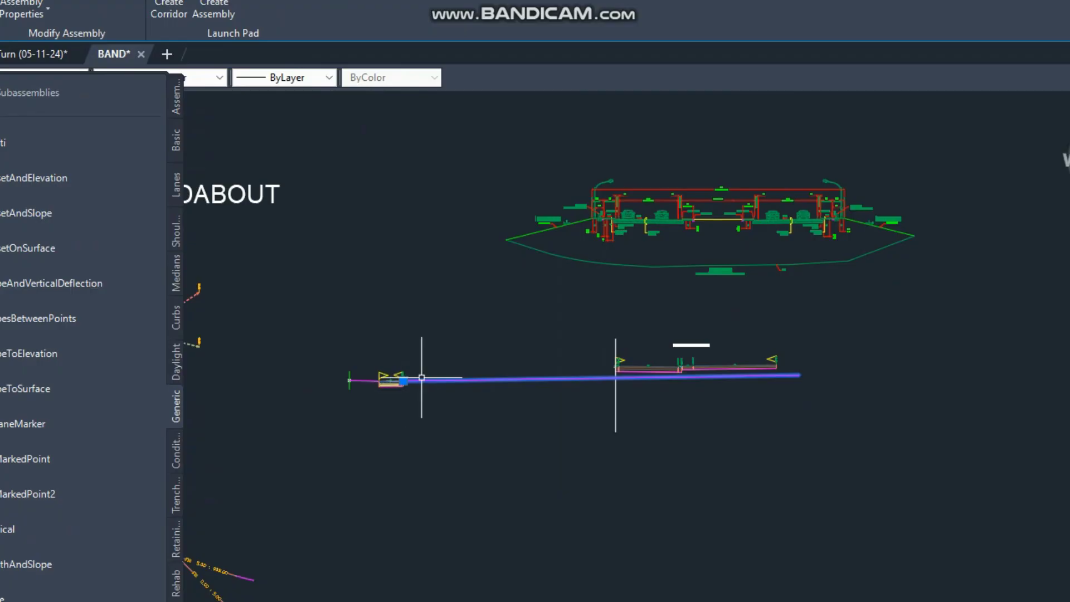
mouse_move(422, 377)
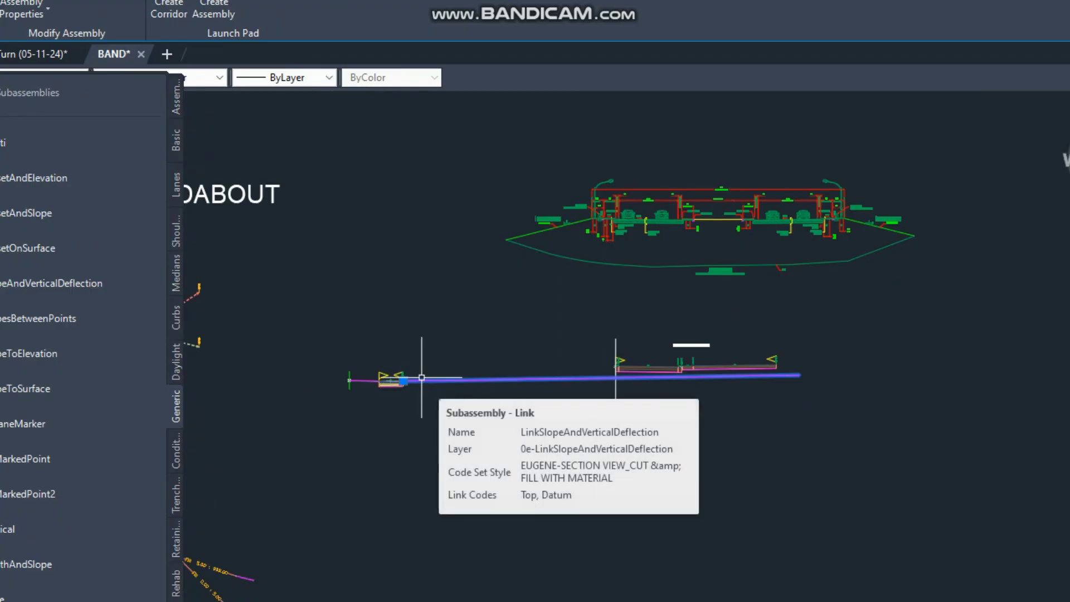
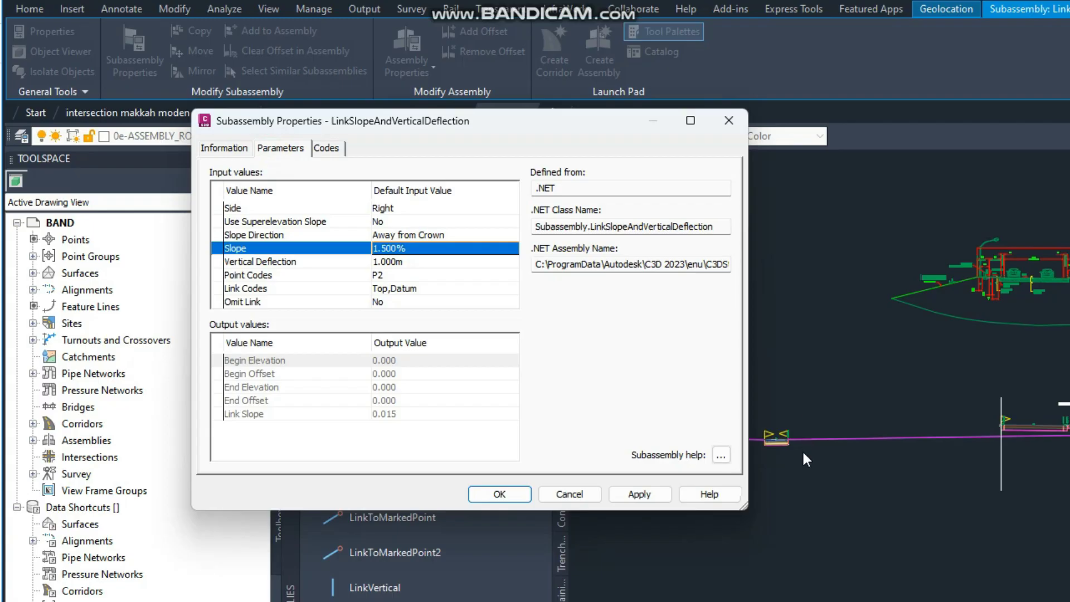
left_click(413, 263)
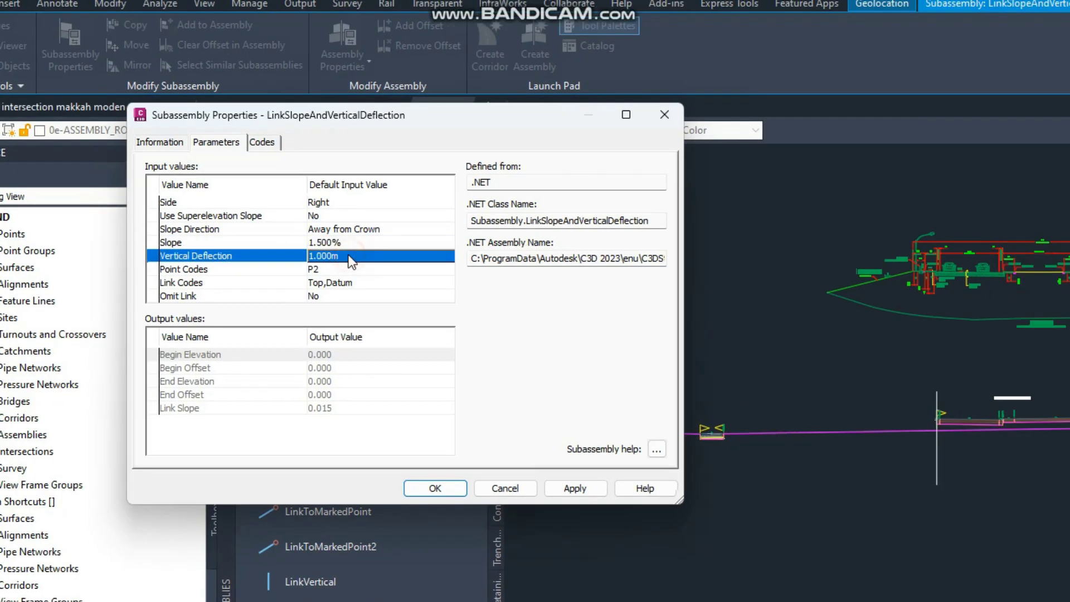
left_click(348, 244)
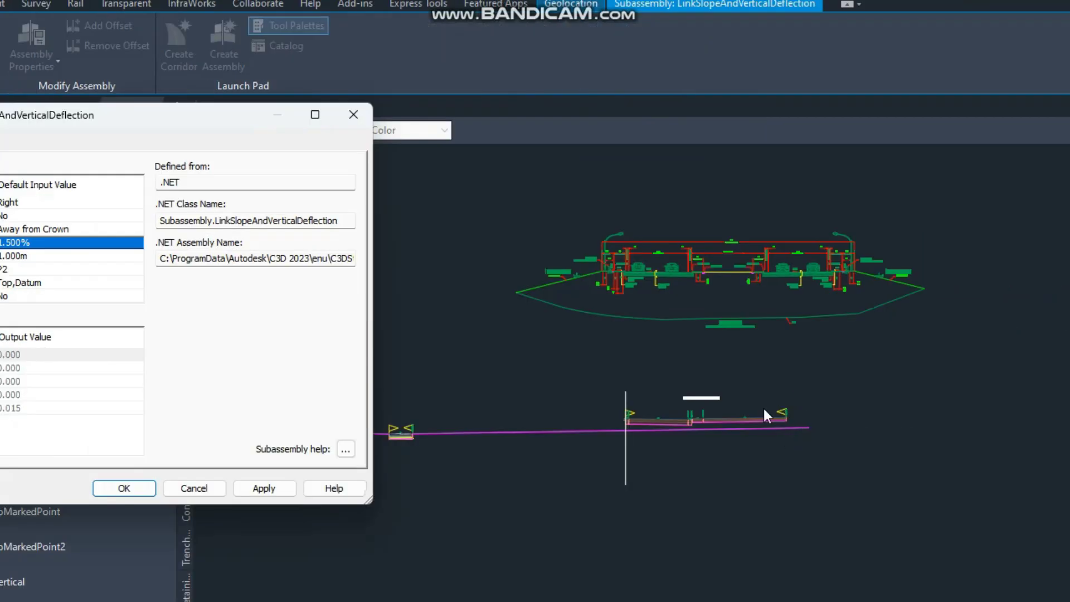
left_click(49, 243)
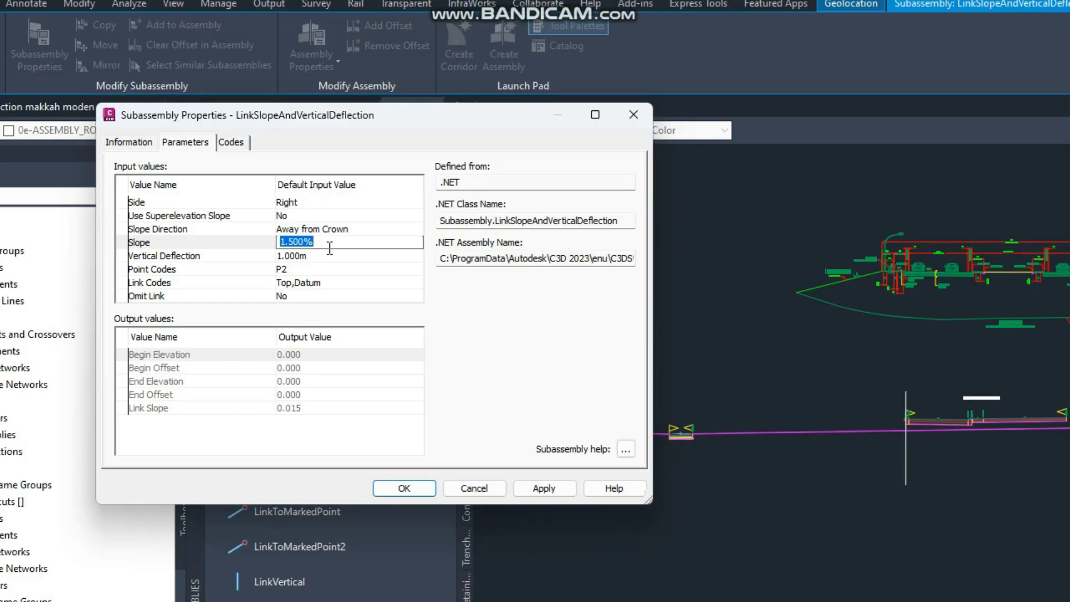
type("-1")
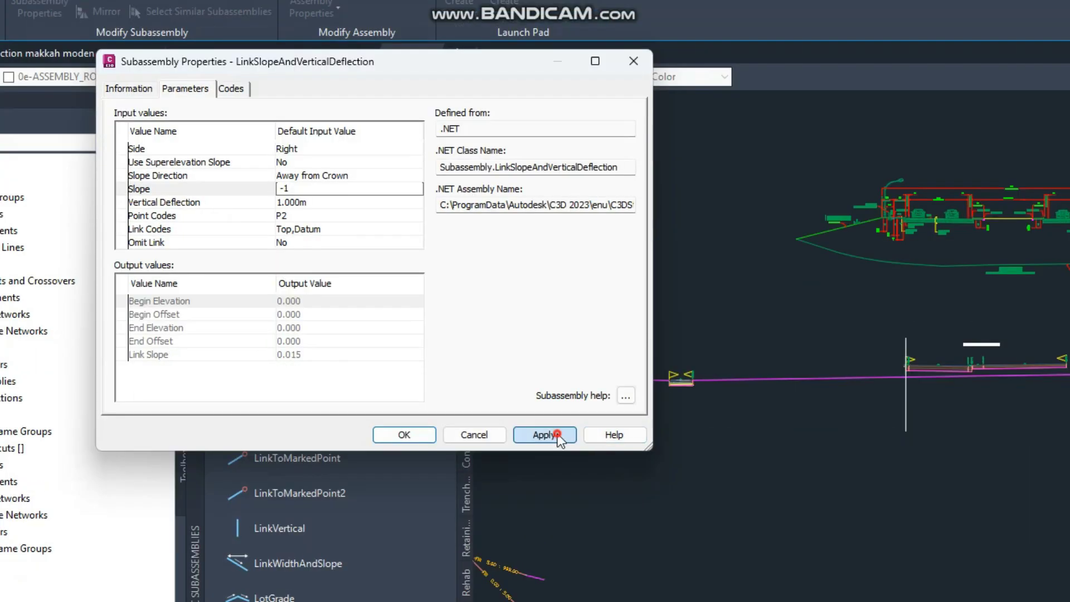
left_click(557, 487)
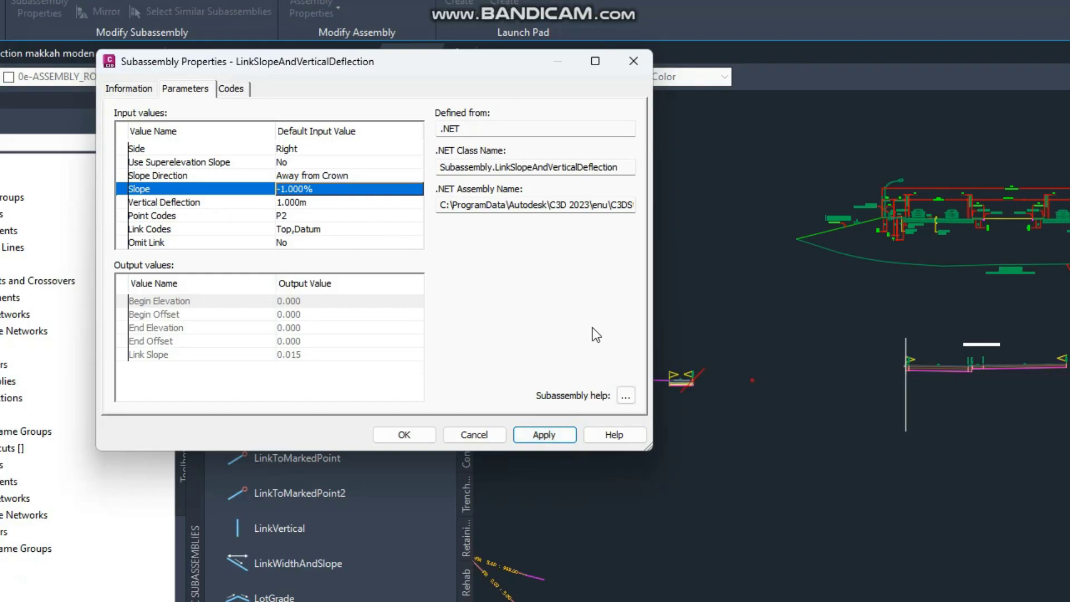
- Set the LinkSlopeAndVerticalDeflection subassembly's slope to 3.000% and apply it
left_click(318, 204)
left_click(316, 192)
left_click(319, 189)
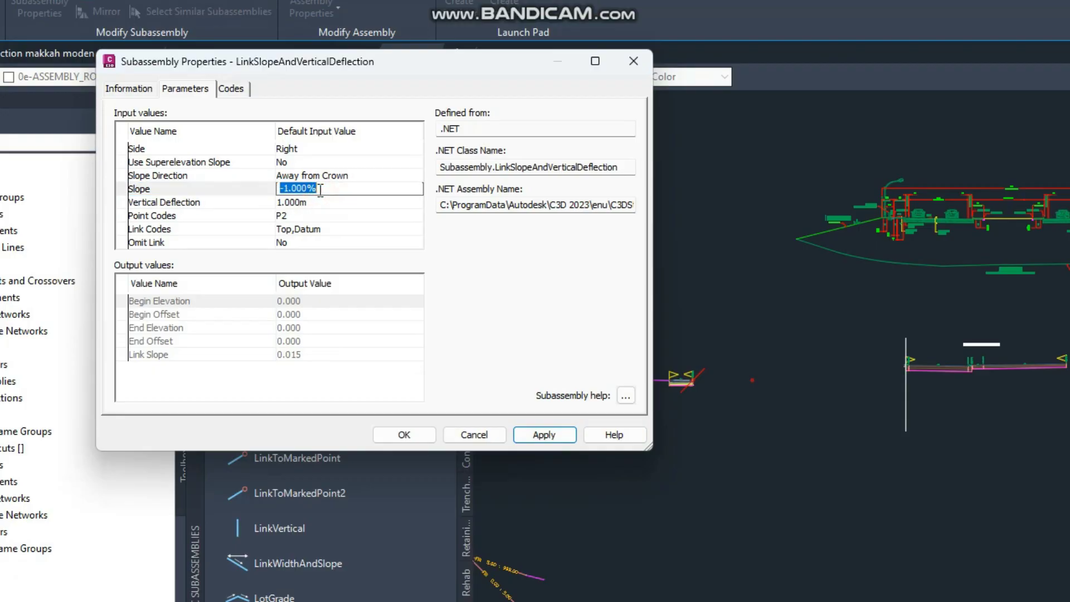
type("3")
left_click(543, 435)
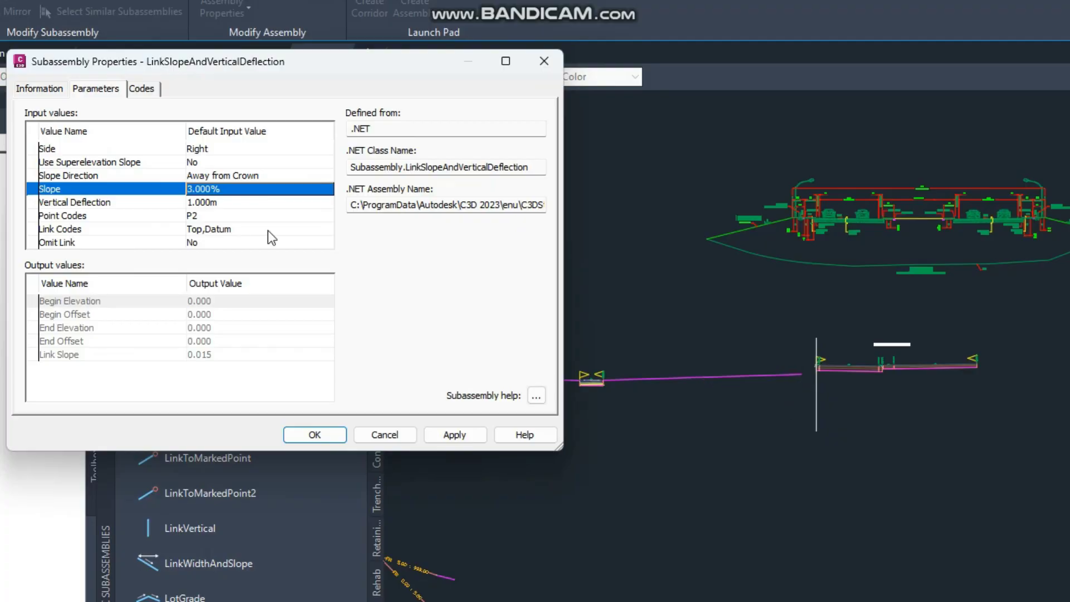
- Set the LinkSlopeAndVerticalDeflection subassembly's vertical deflection to 2.000 m and apply it
left_click(215, 204)
left_click(216, 204)
type("2")
key("Return")
key("Up")
left_click(523, 437)
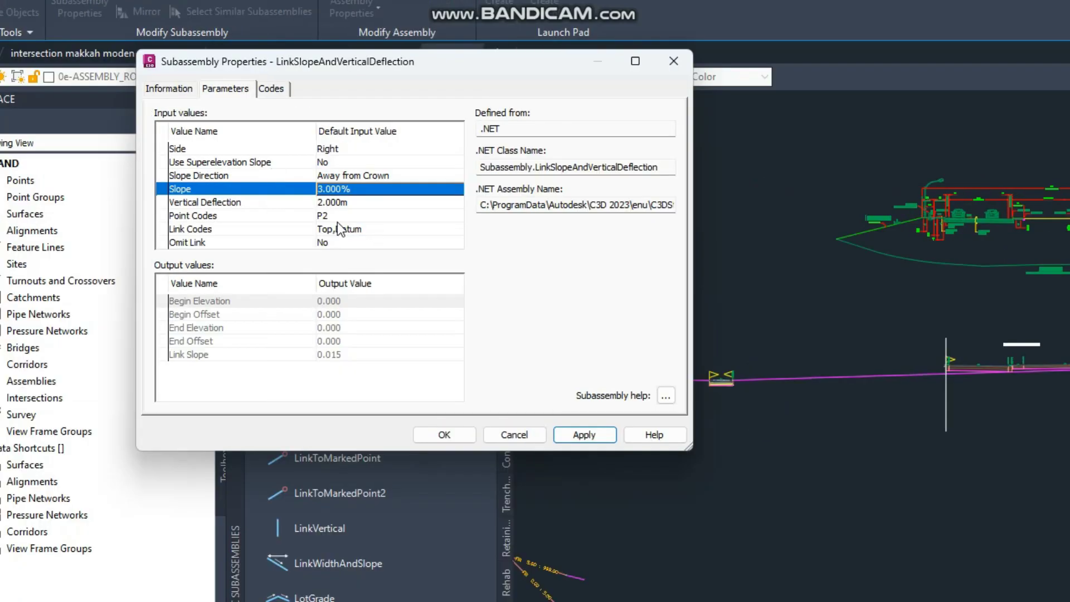
- Set the slope of the LinkSlopeAndVerticalDeflection subassembly back to 1.500% and apply it
left_click(349, 188)
type("1.5")
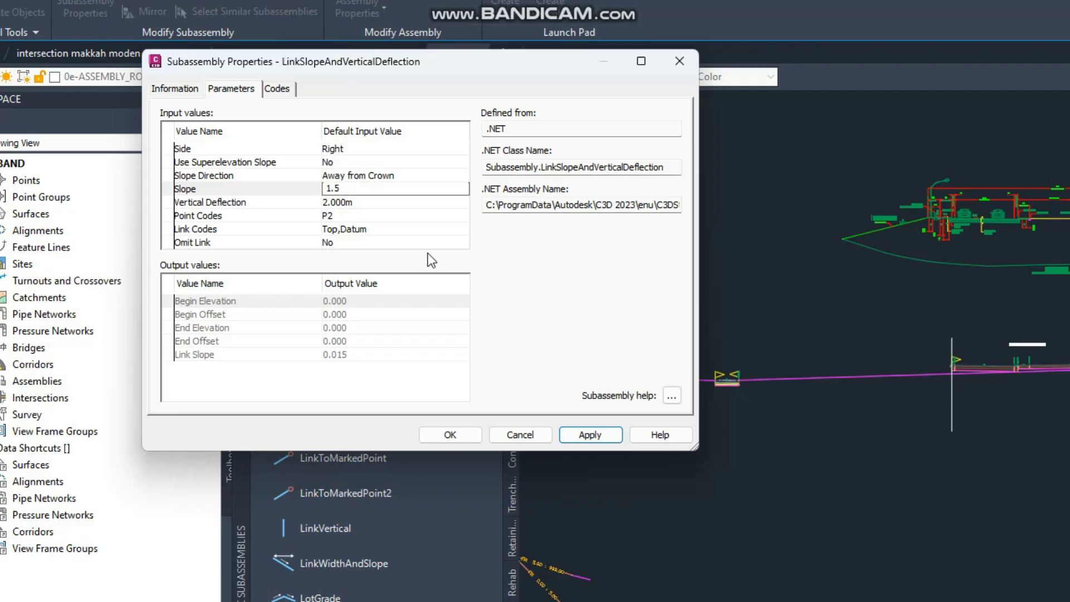
left_click(590, 437)
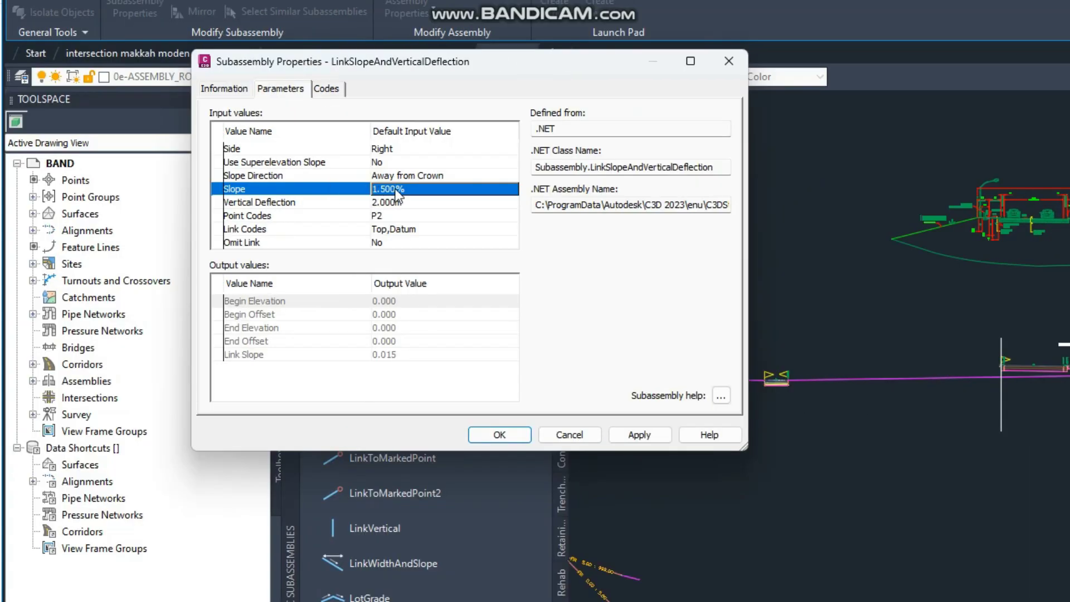
- Set the LinkSlopeAndVerticalDeflection subassembly's slope to 5.000%, apply it and close the properties
left_click(176, 189)
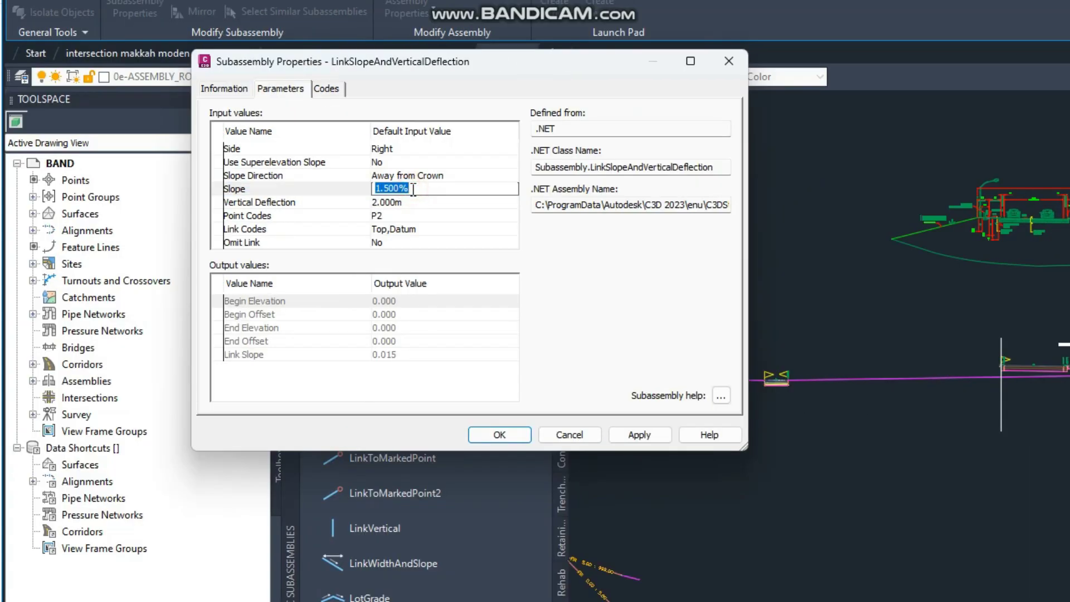
type("5")
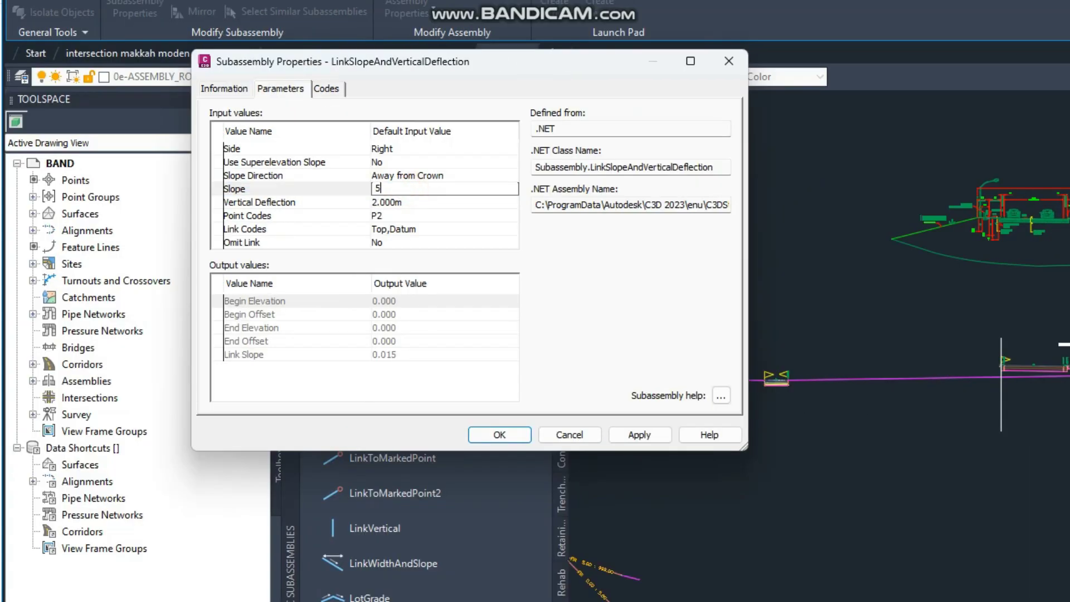
left_click(632, 429)
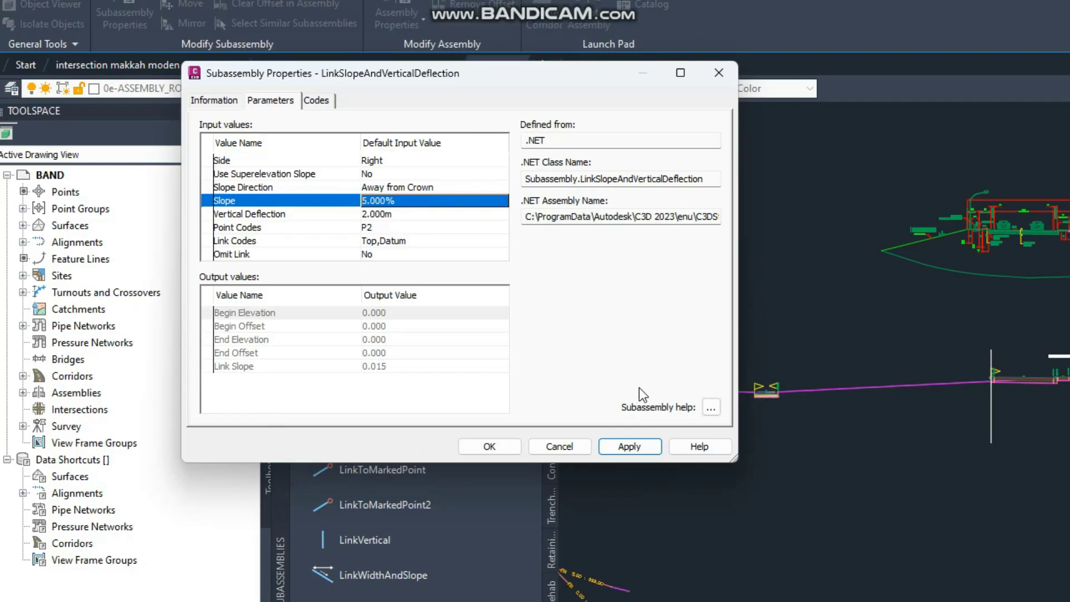
left_click(643, 447)
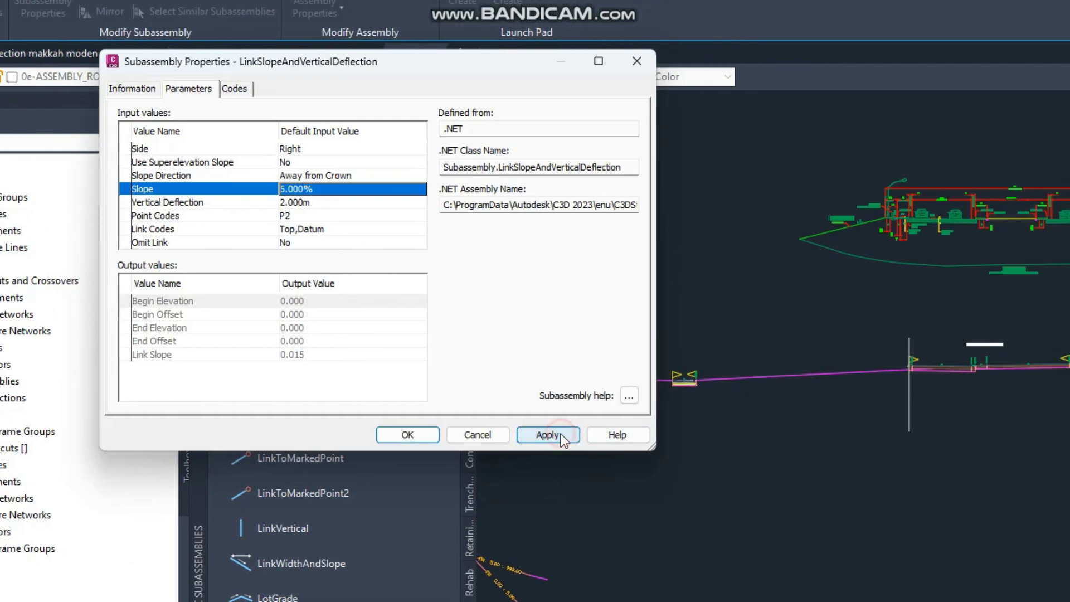
left_click(477, 434)
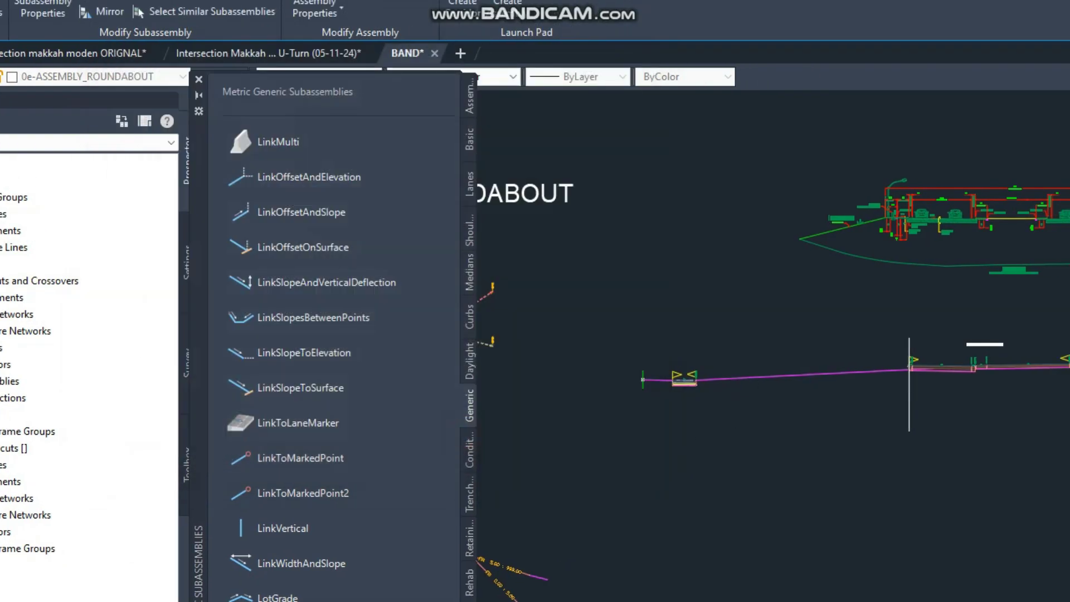
key("Escape")
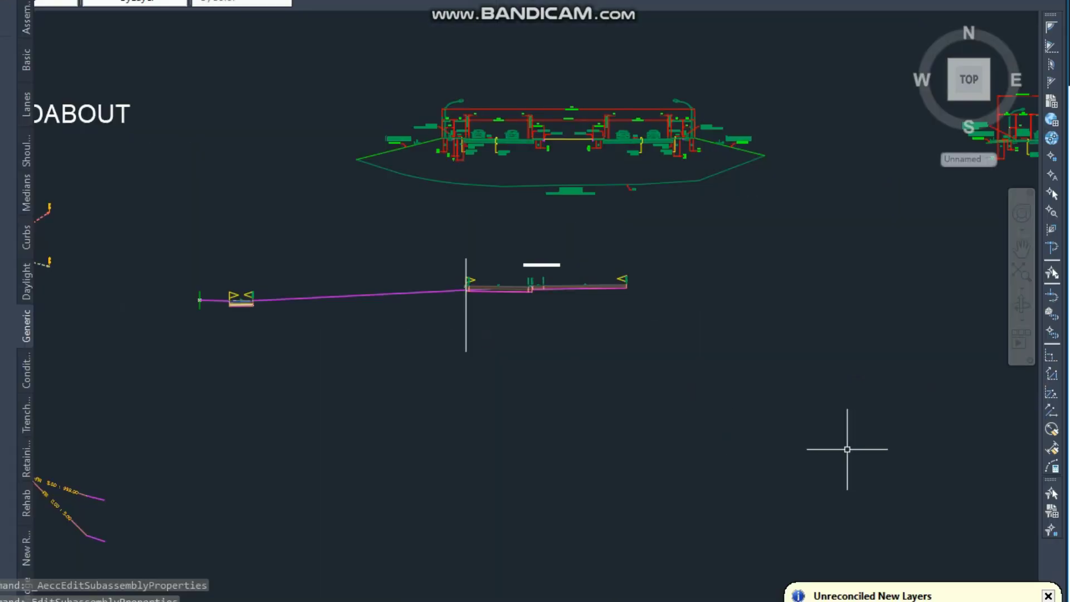
- Erase the LinkSlopeAndVerticalDeflection subassembly extending from the lane's outer edge
left_click(805, 372)
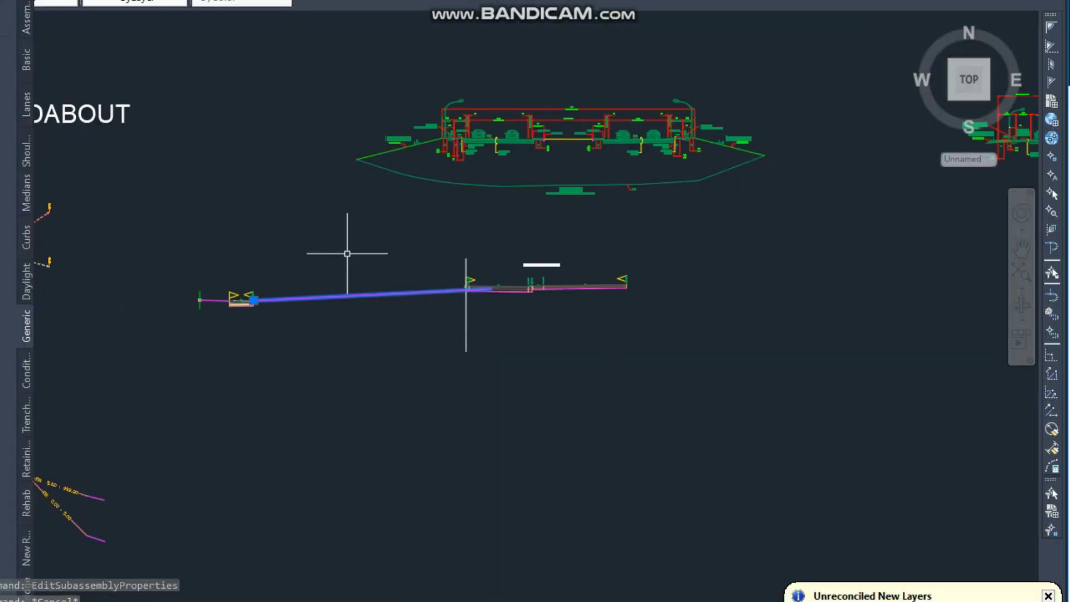
type("e")
key("Return")
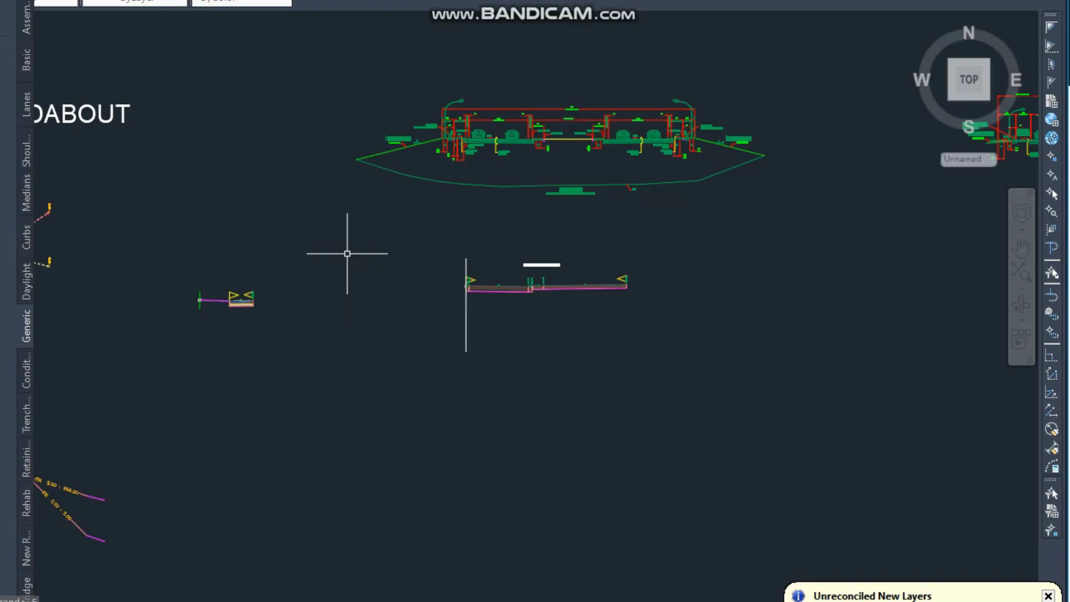
mouse_move(26, 162)
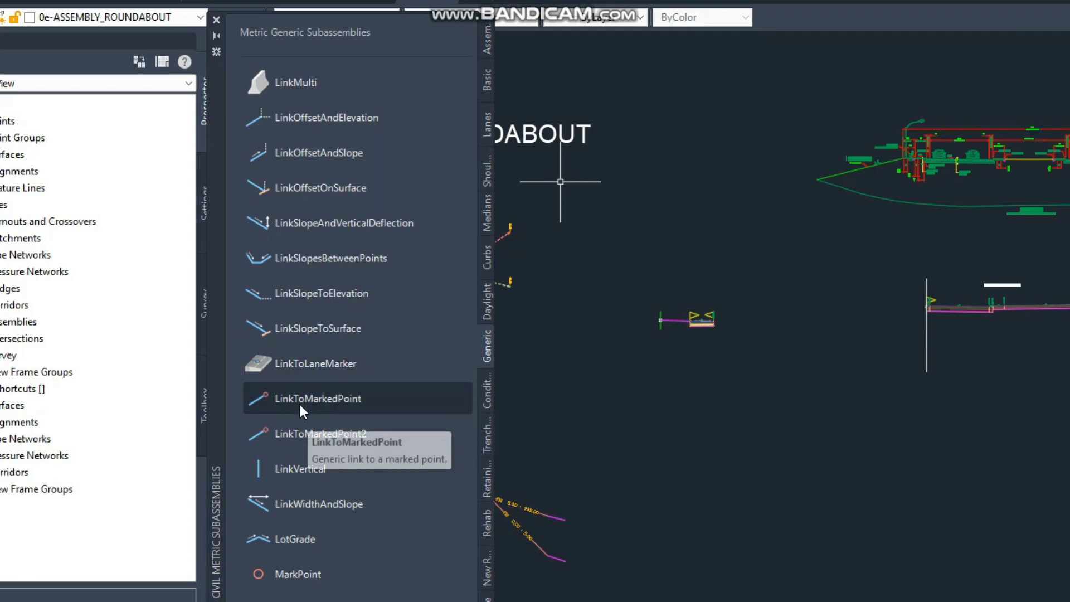
left_click(370, 396)
scroll(662, 324, "up", 5)
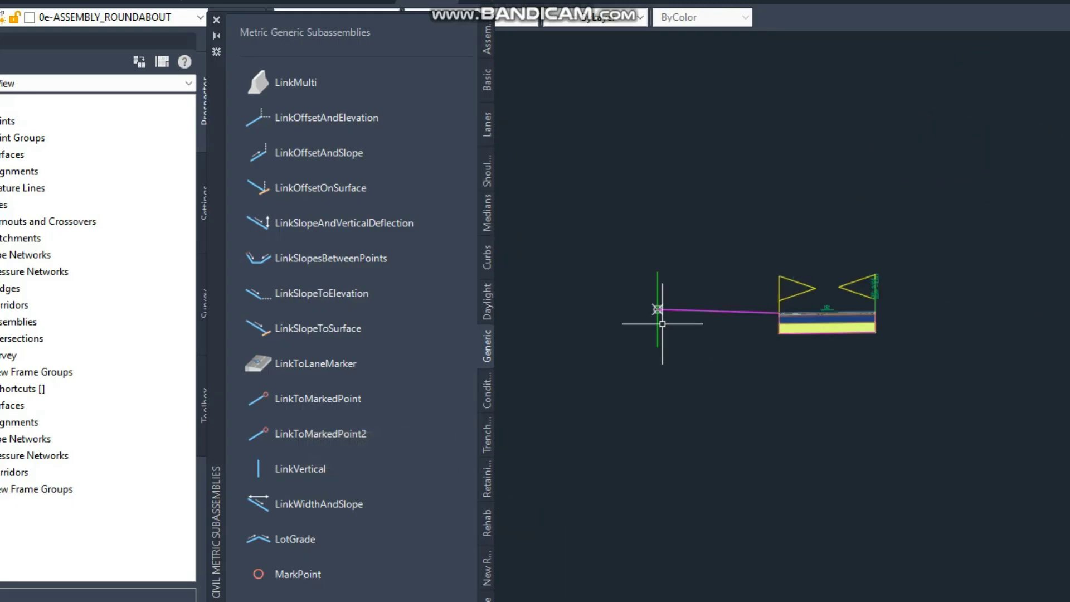
scroll(669, 315, "up", 4)
scroll(740, 375, "down", 4)
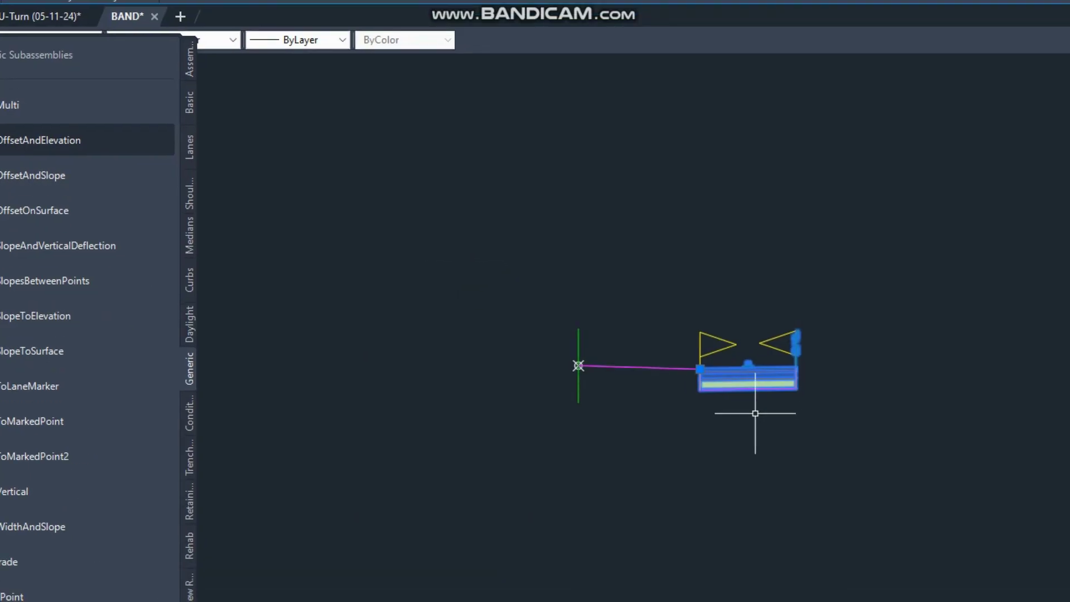
left_click(949, 505)
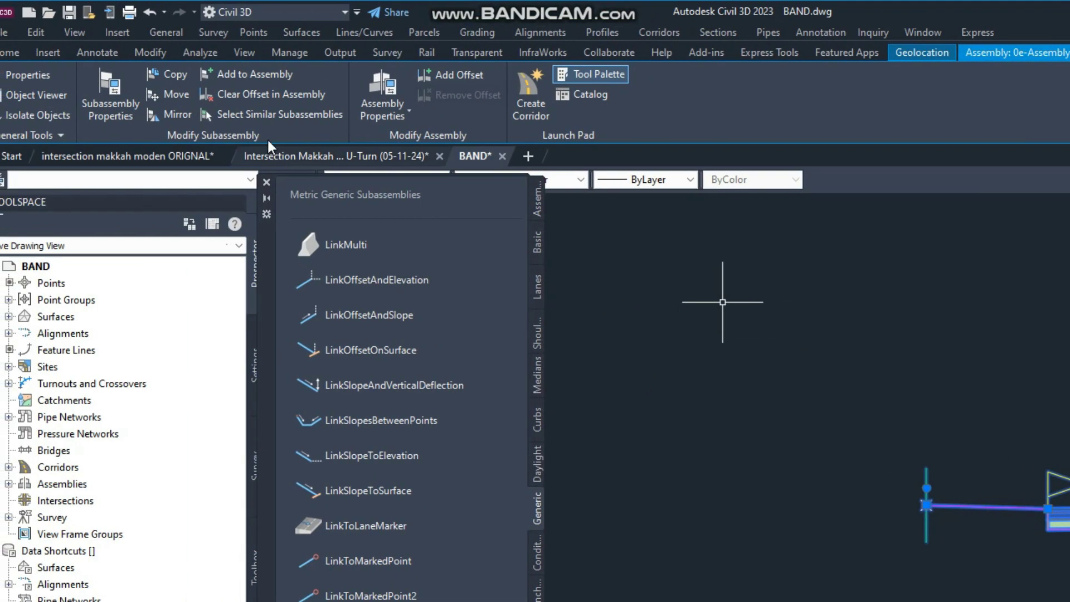
left_click(178, 114)
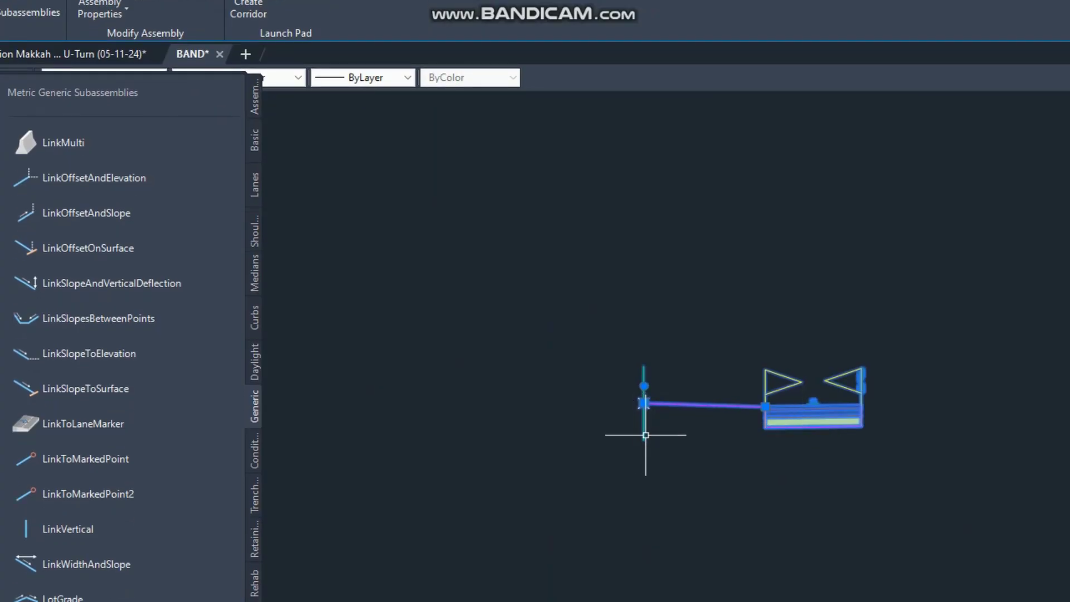
key("Escape")
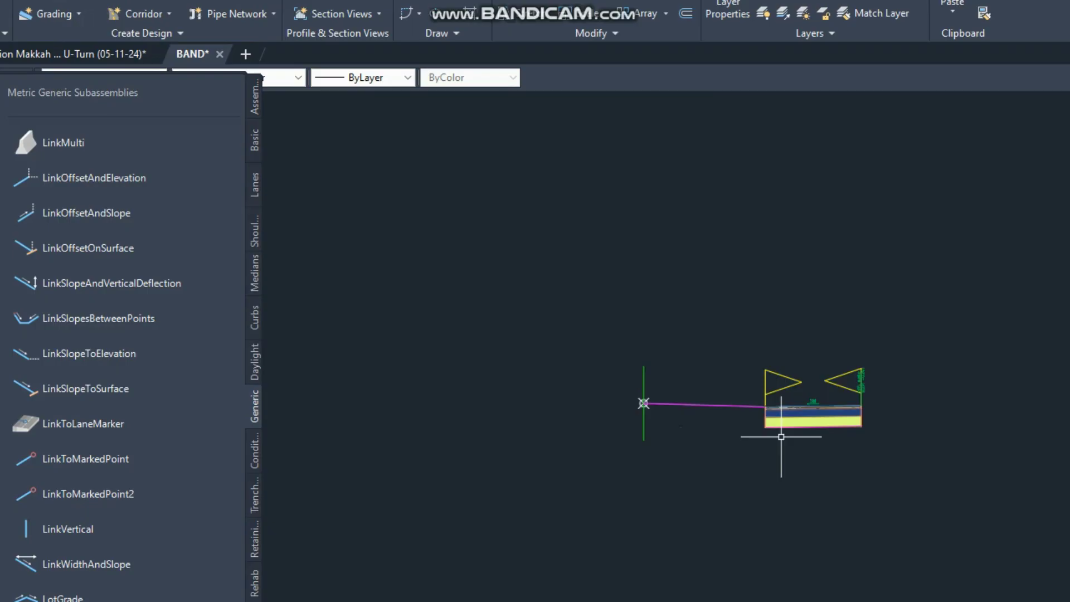
- Mirror the lane subassembly to the opposite side at the assembly baseline's marker point, accepting the suggested subassembly name
left_click(779, 429)
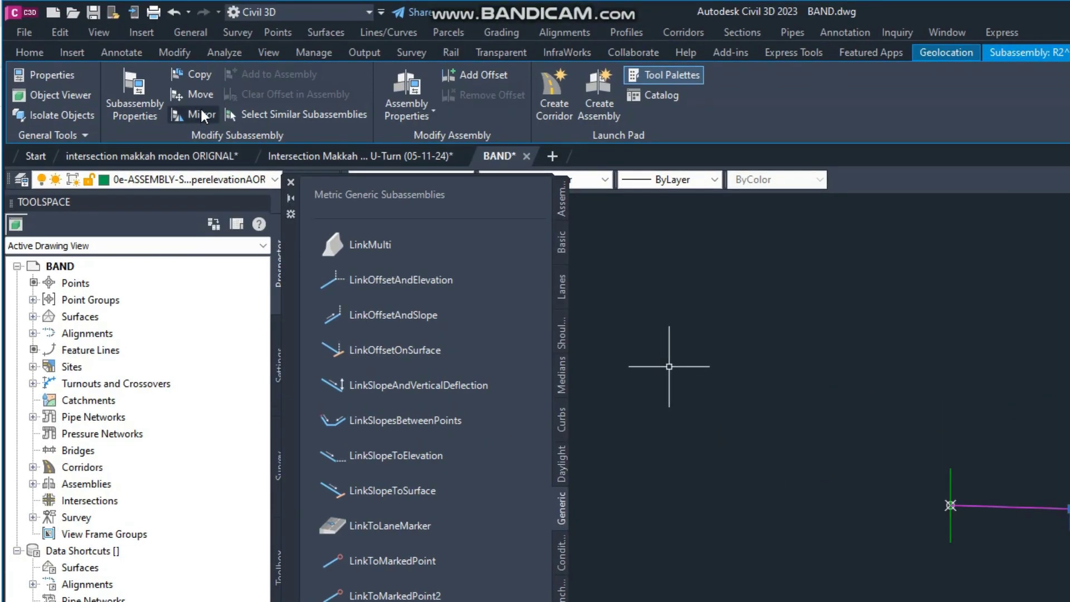
left_click(209, 113)
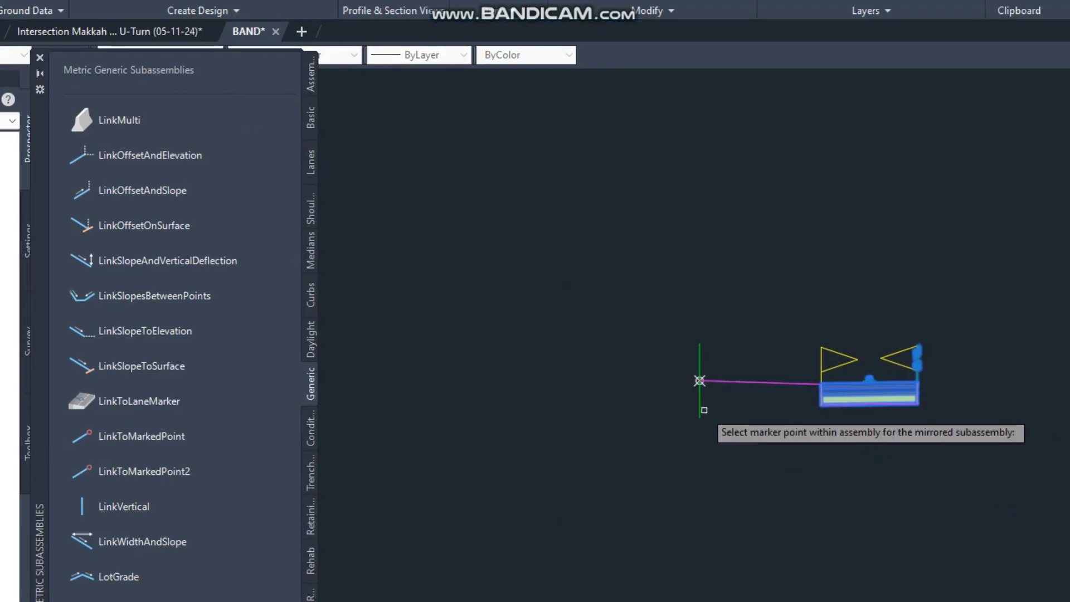
left_click(699, 380)
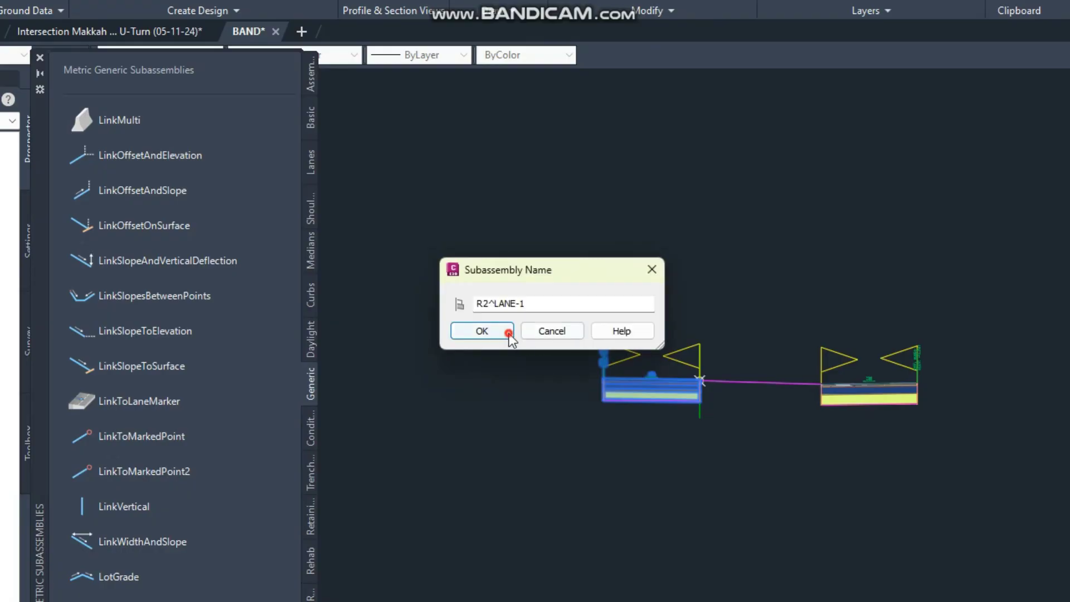
left_click(508, 332)
scroll(766, 389, "up", 4)
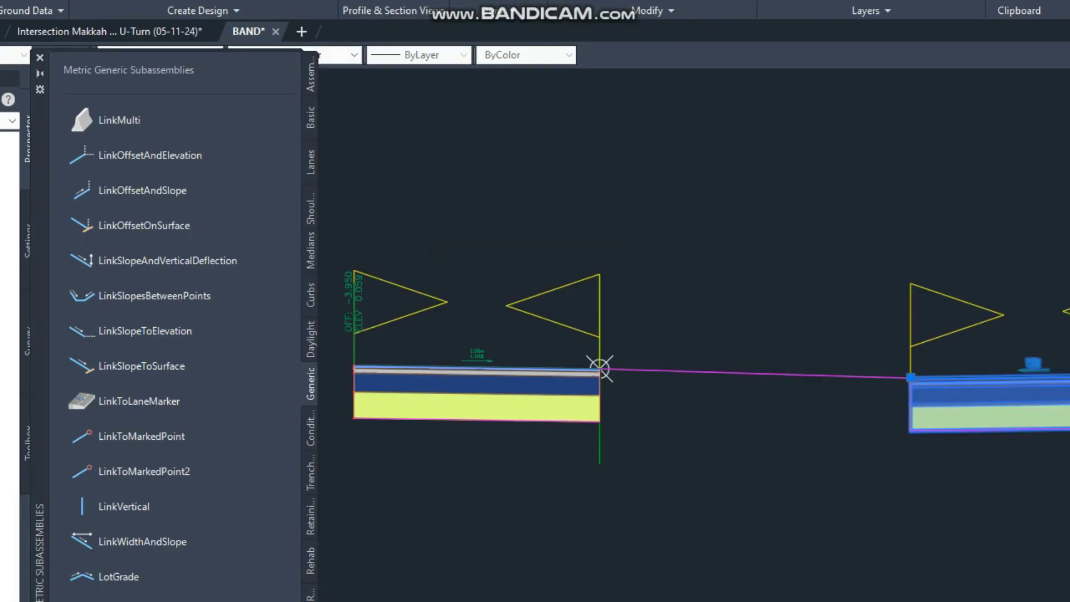
mouse_move(614, 429)
middle_mouse_down()
mouse_move(836, 435)
mouse_move(889, 449)
middle_mouse_up()
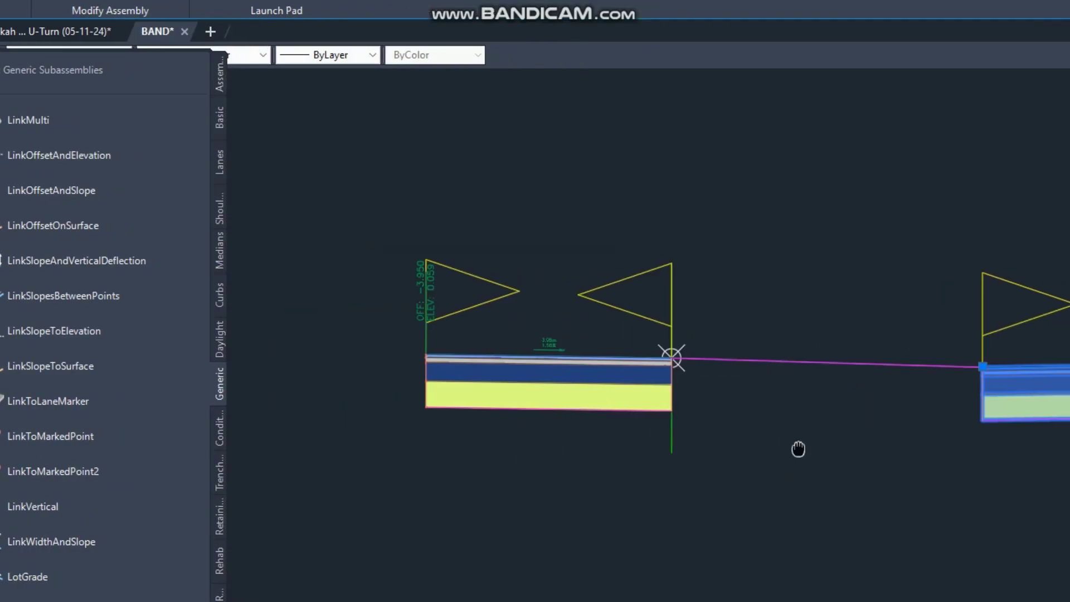
middle_click_drag(798, 448, 678, 427)
left_click(554, 384)
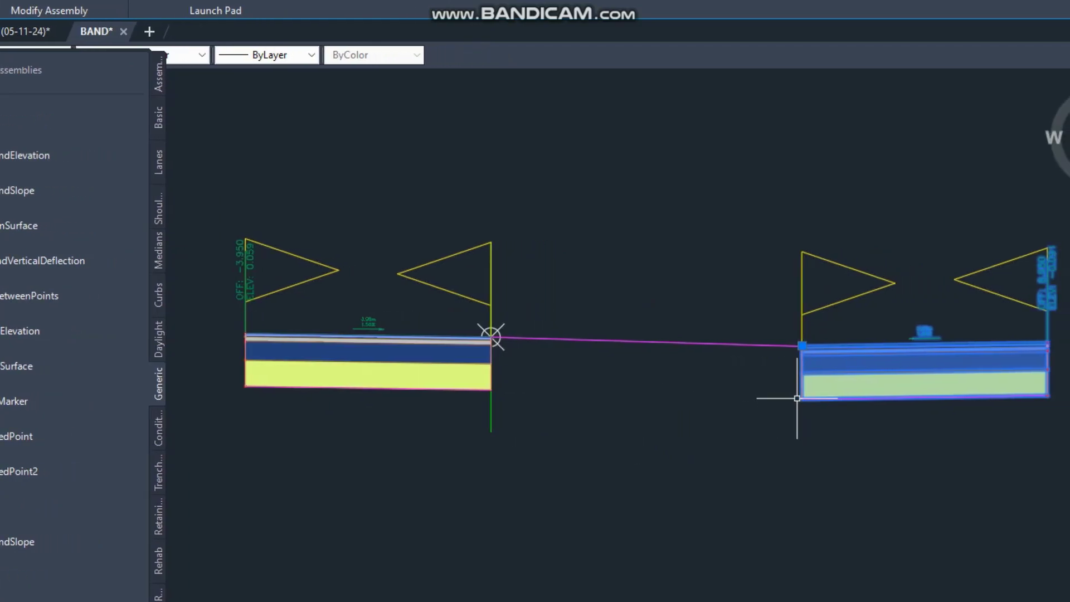
- Place a MarkPoint subassembly at the bottom inner corner of the lane at the far end of the sloped link, accepting the suggested name
scroll(795, 398, "up", 9)
middle_click_drag(726, 390, 601, 384)
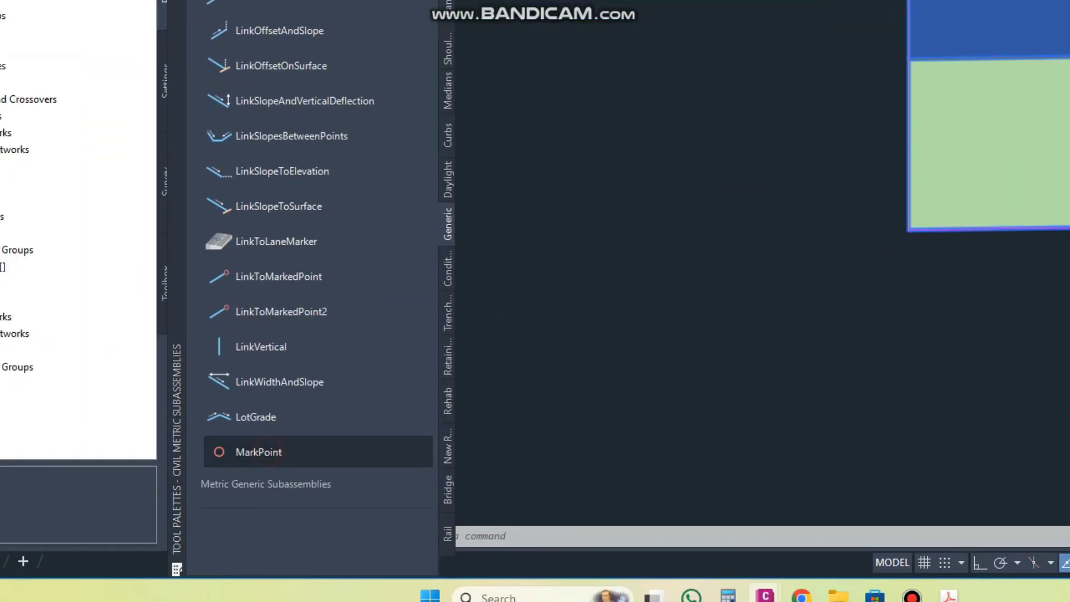
left_click(266, 450)
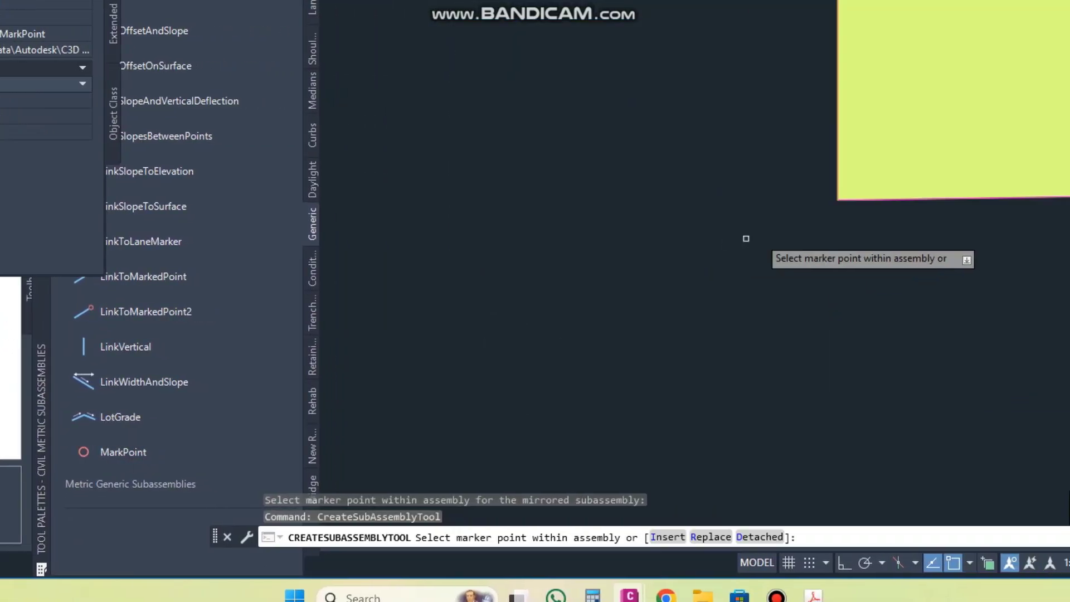
left_click(838, 199)
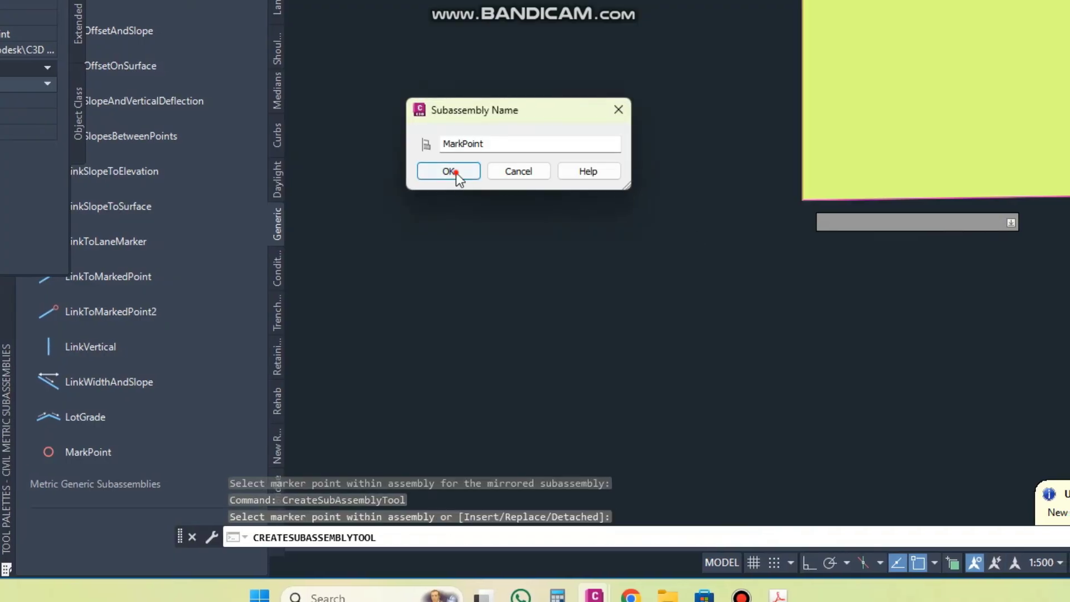
left_click(452, 172)
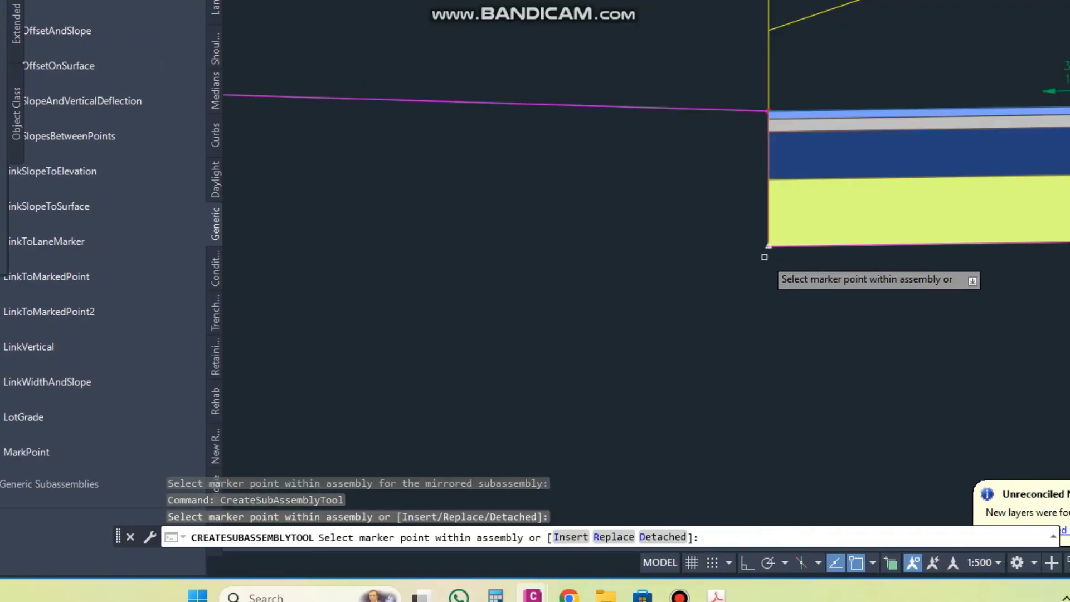
key("Escape")
- Set the MarkPoint subassembly's Point Codes to datum, apply it and close the properties
scroll(746, 248, "up", 2)
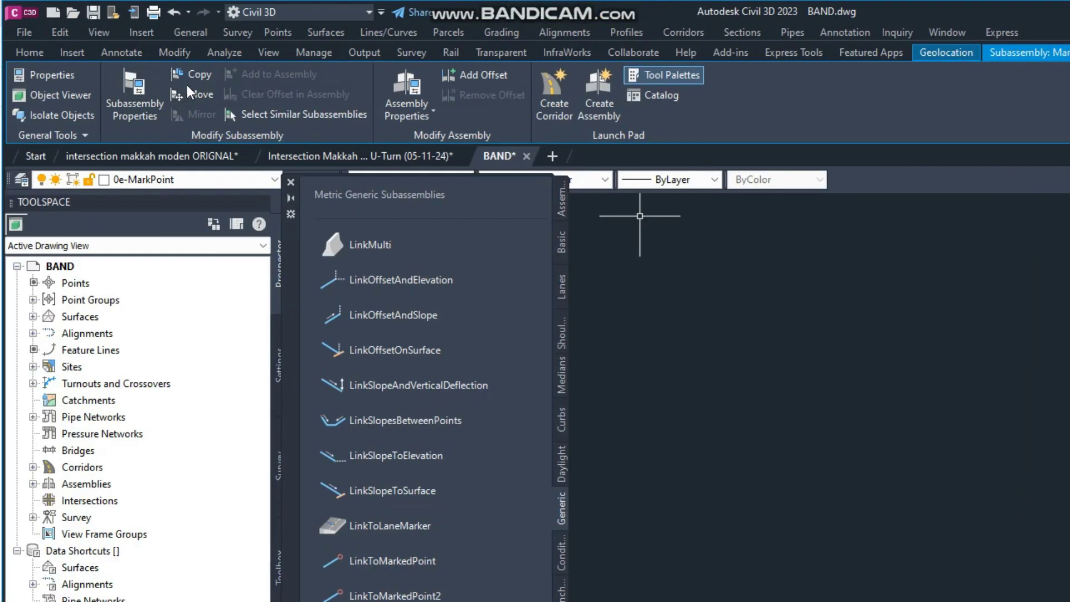
left_click(146, 74)
left_click(269, 192)
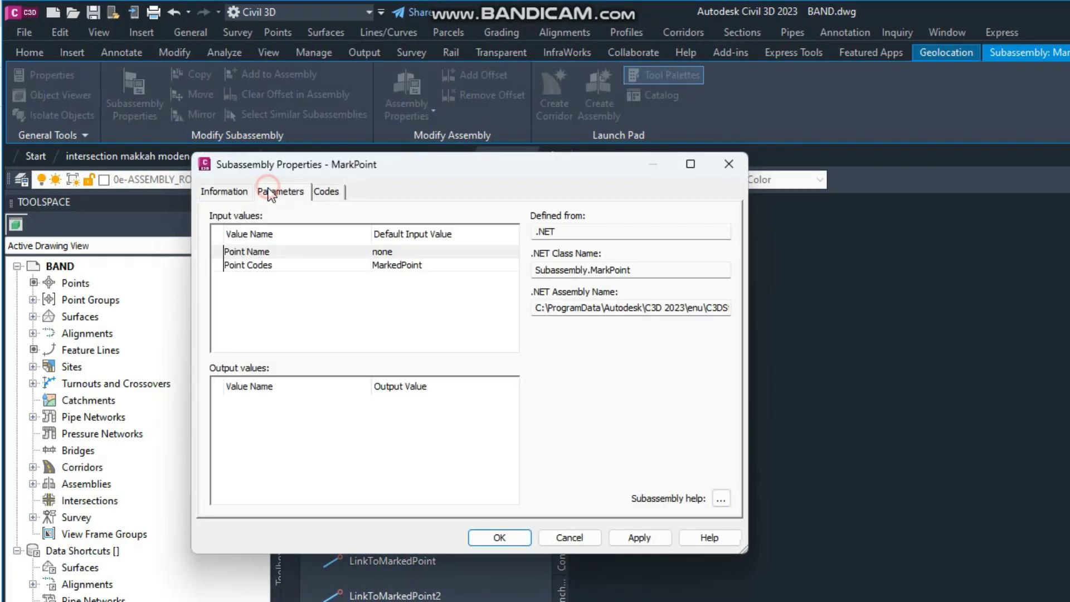
left_click(412, 252)
left_click(429, 266)
left_click(429, 265)
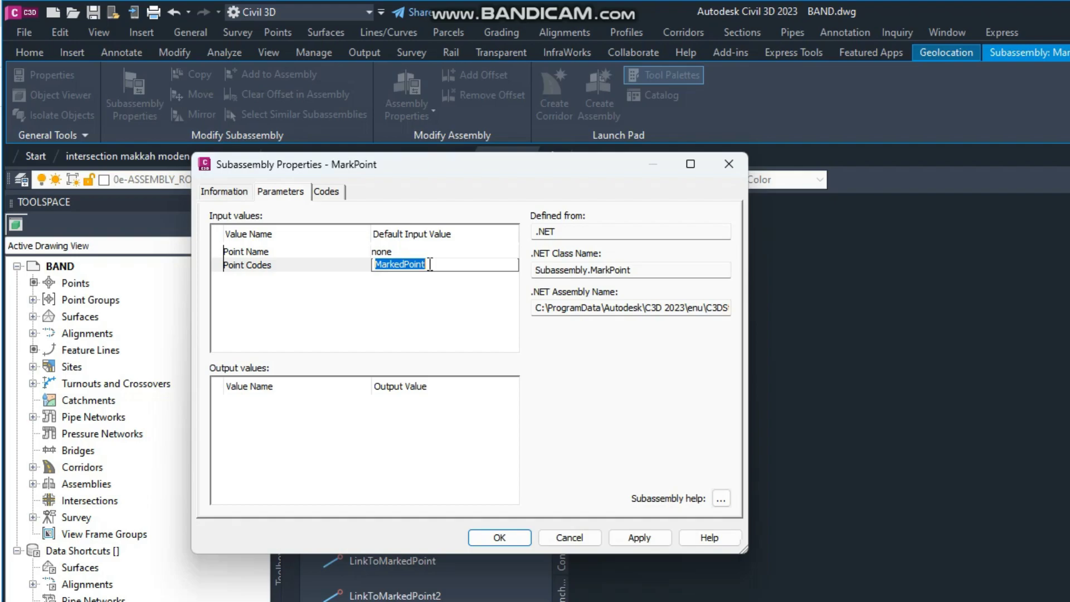
type("datum")
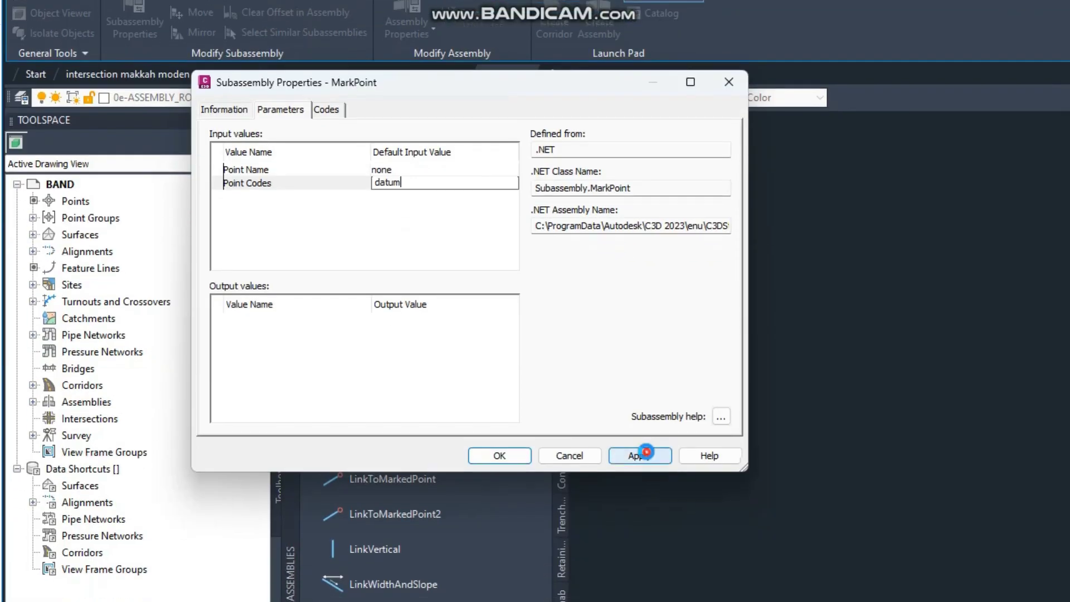
left_click(639, 537)
left_click(496, 537)
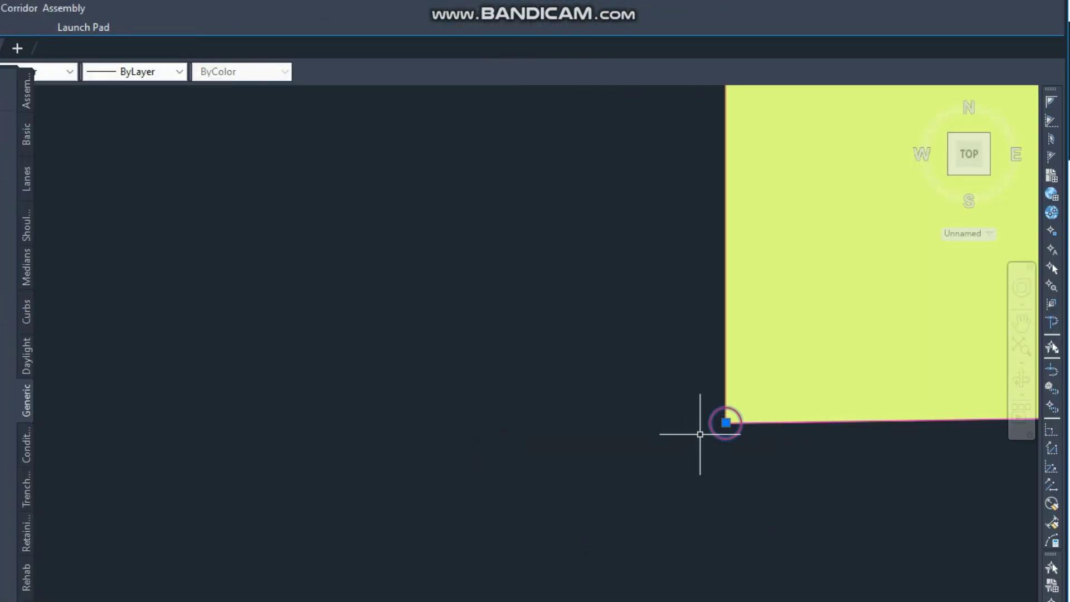
- Attach a LinkToMarkedPoint subassembly to the bottom corner of the lane at the assembly baseline
scroll(701, 432, "up", 3)
scroll(696, 433, "down", 2)
scroll(385, 420, "up", 4)
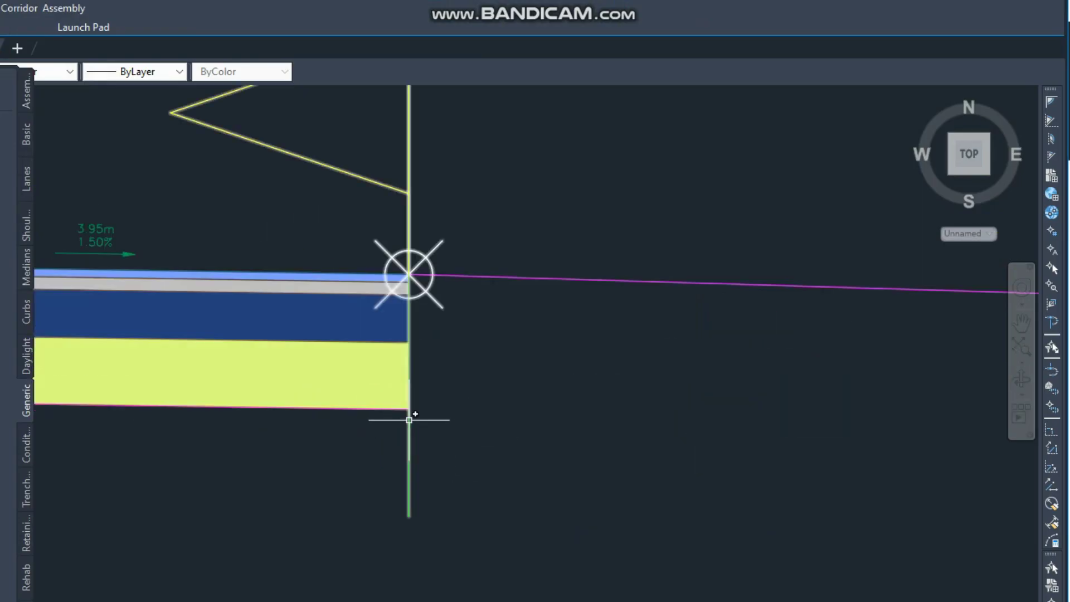
scroll(404, 401, "down", 4)
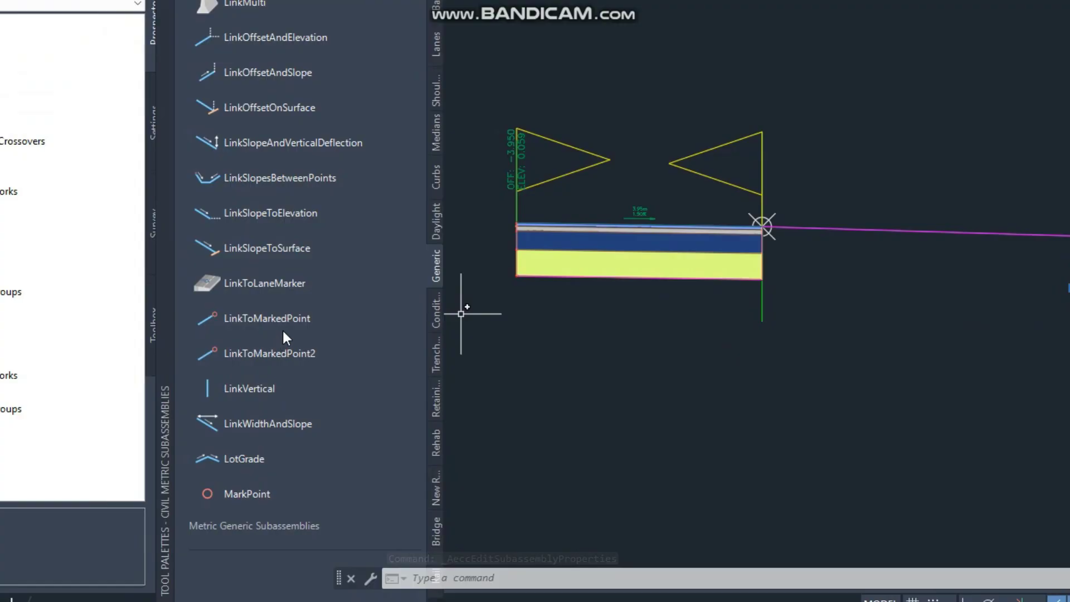
left_click(282, 323)
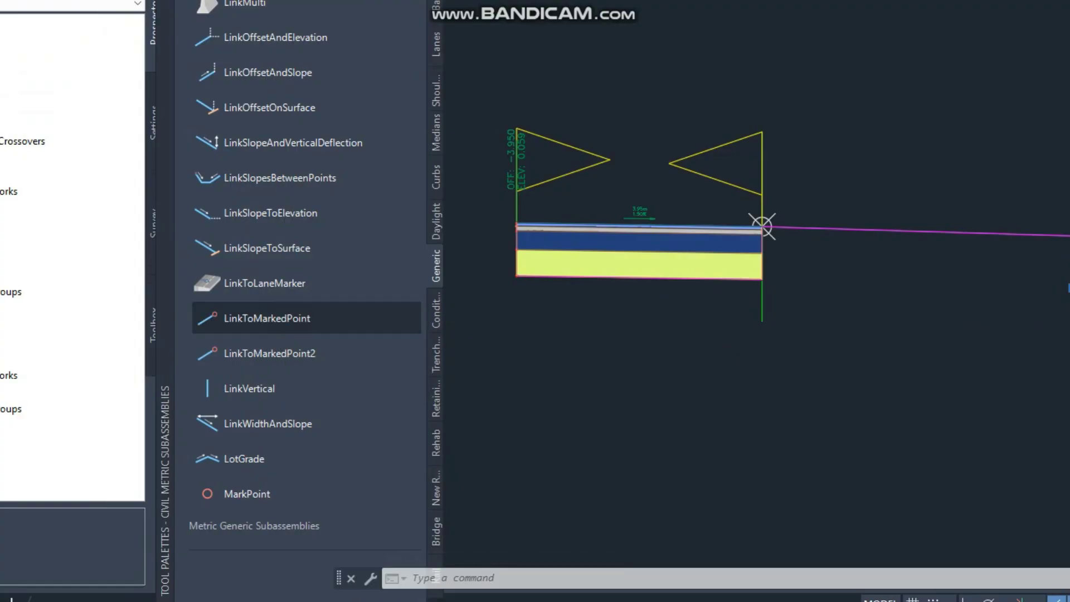
scroll(740, 307, "up", 6)
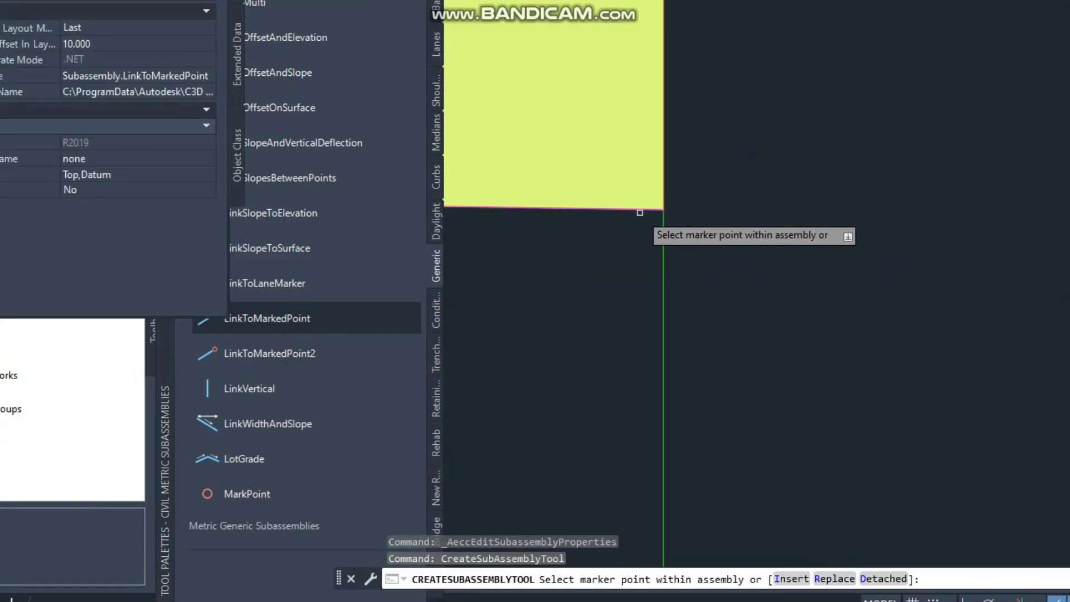
left_click(657, 211)
left_click(628, 215)
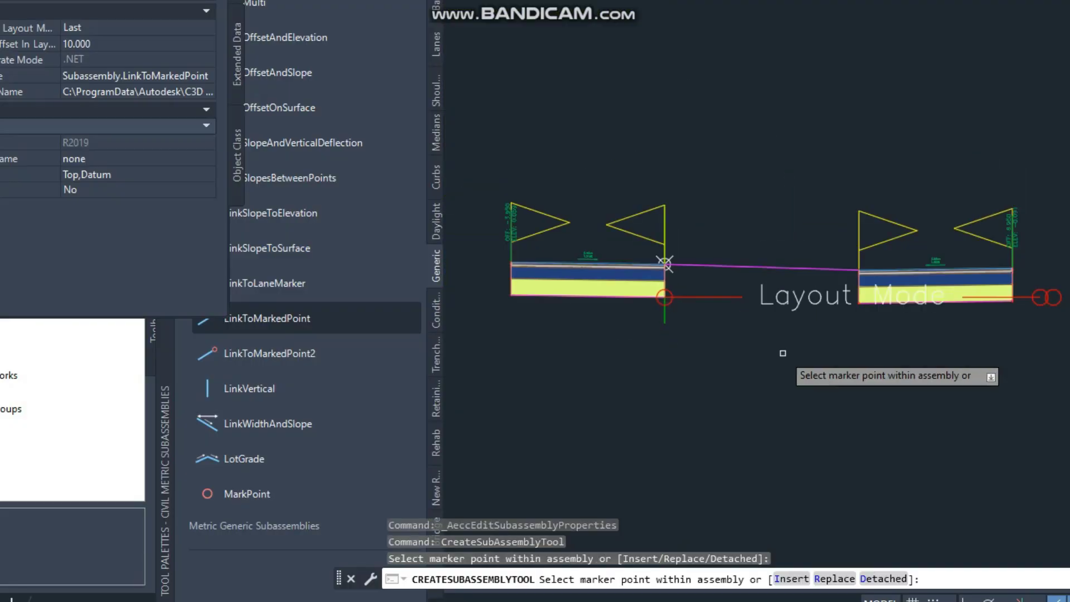
key("Escape")
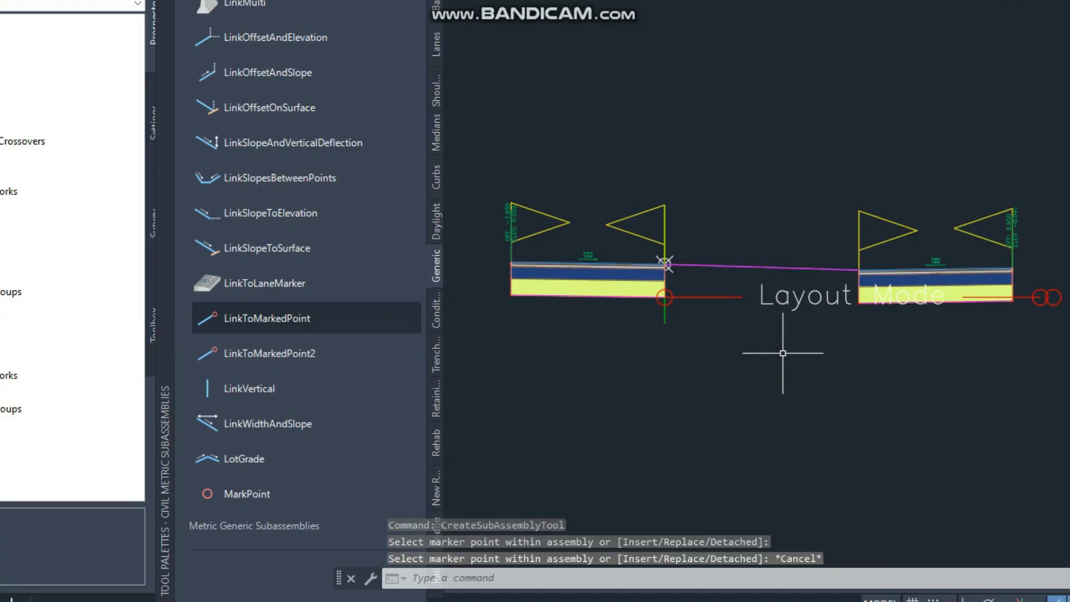
- Set the LinkToMarkedPoint subassembly's Marked Point Name to datum, apply it and close the properties
left_click(722, 297)
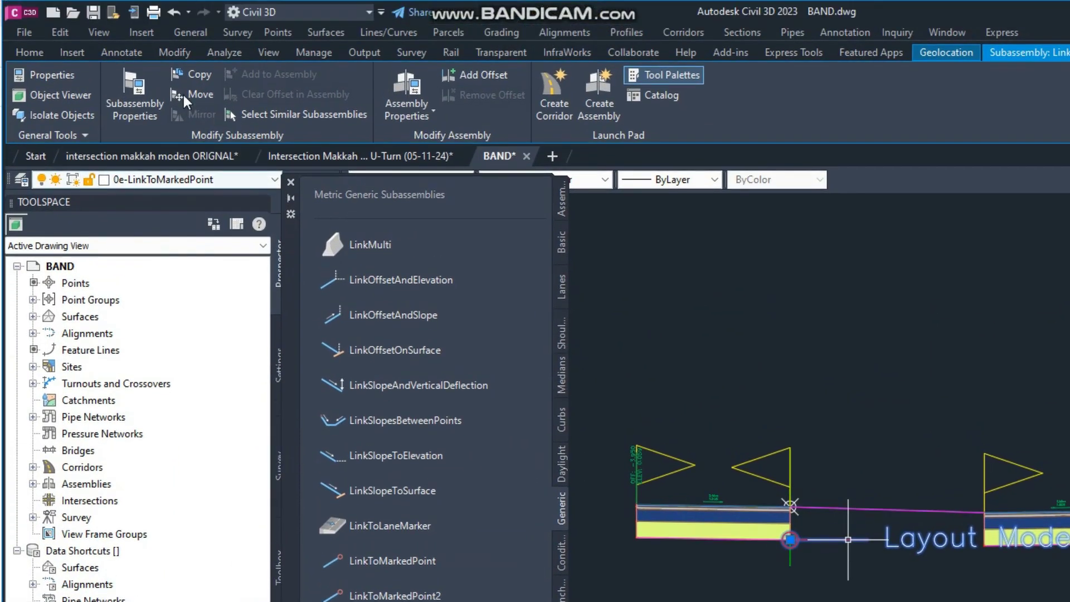
left_click(135, 100)
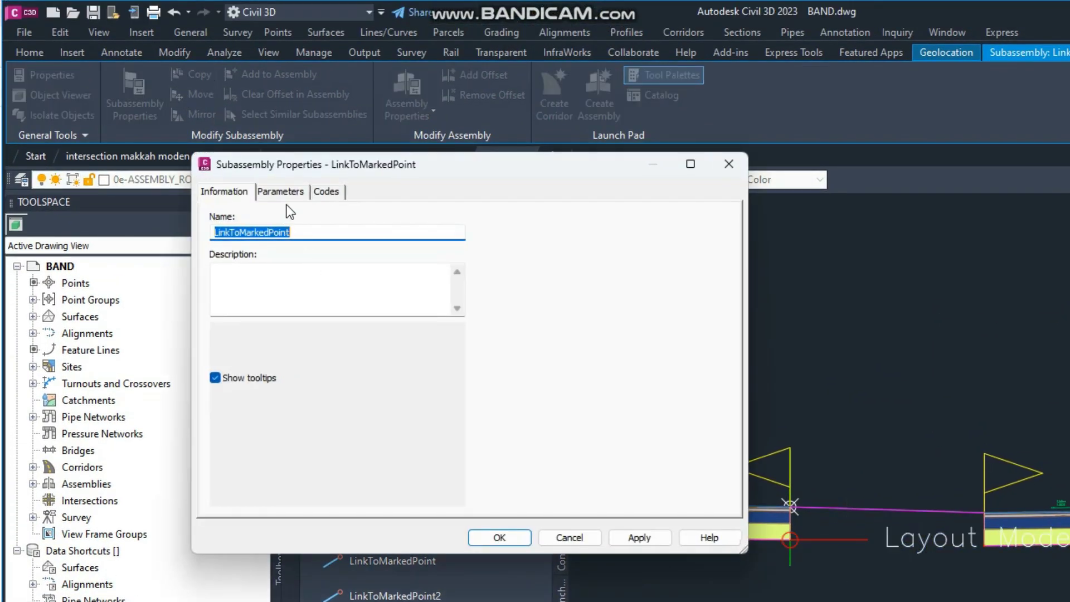
left_click(294, 192)
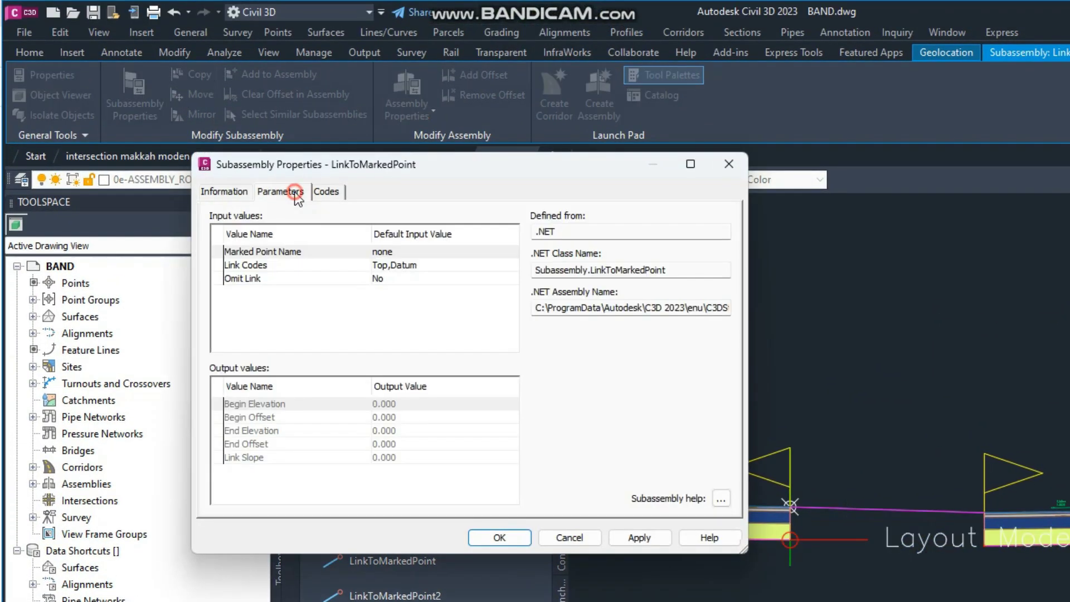
left_click(262, 266)
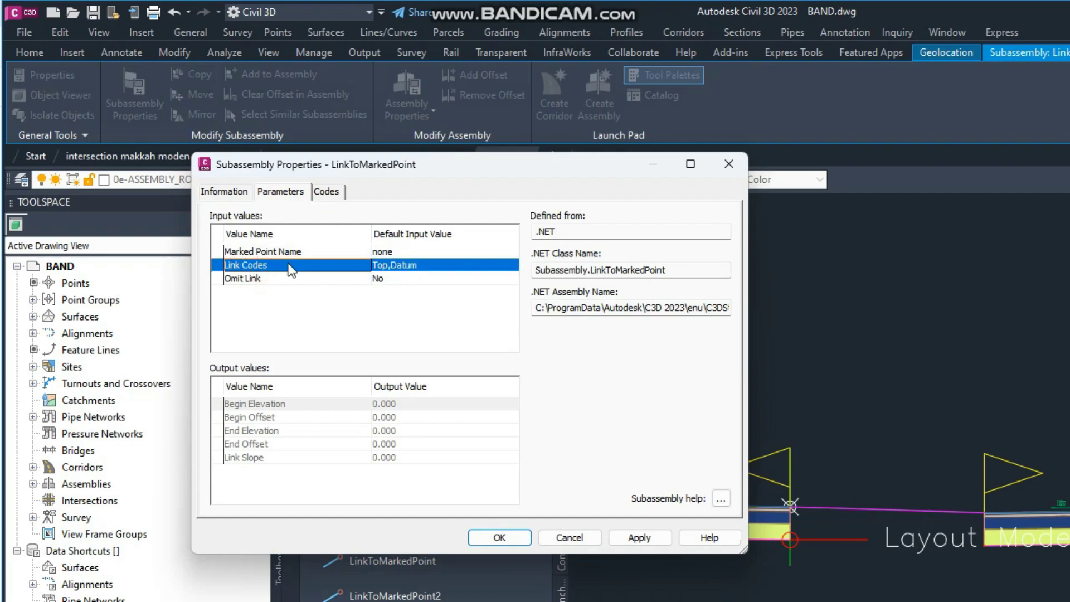
left_click(399, 263)
left_click(393, 252)
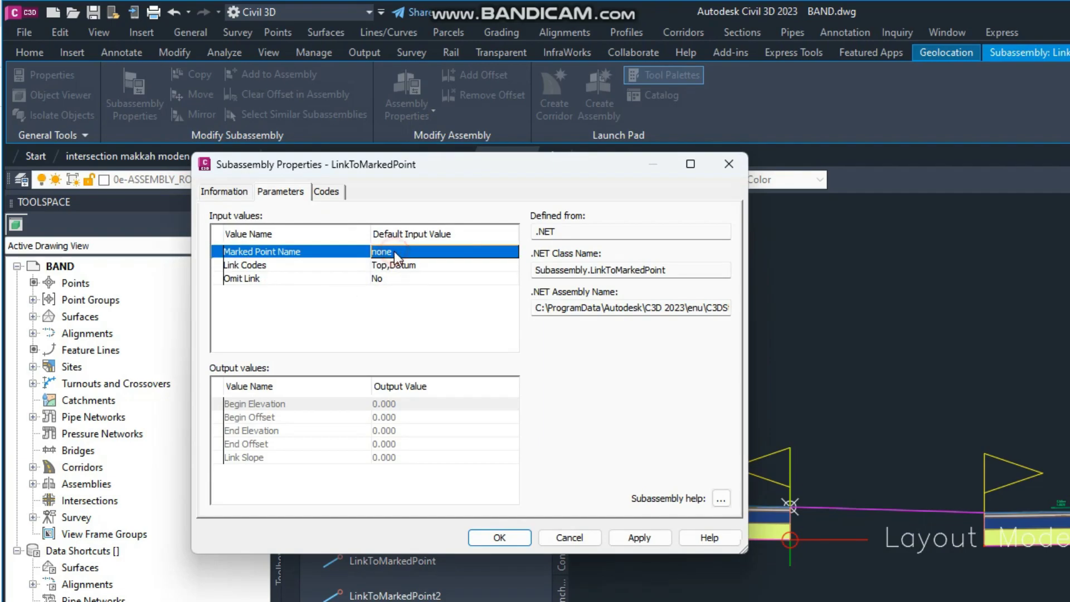
left_click(394, 252)
type("datum")
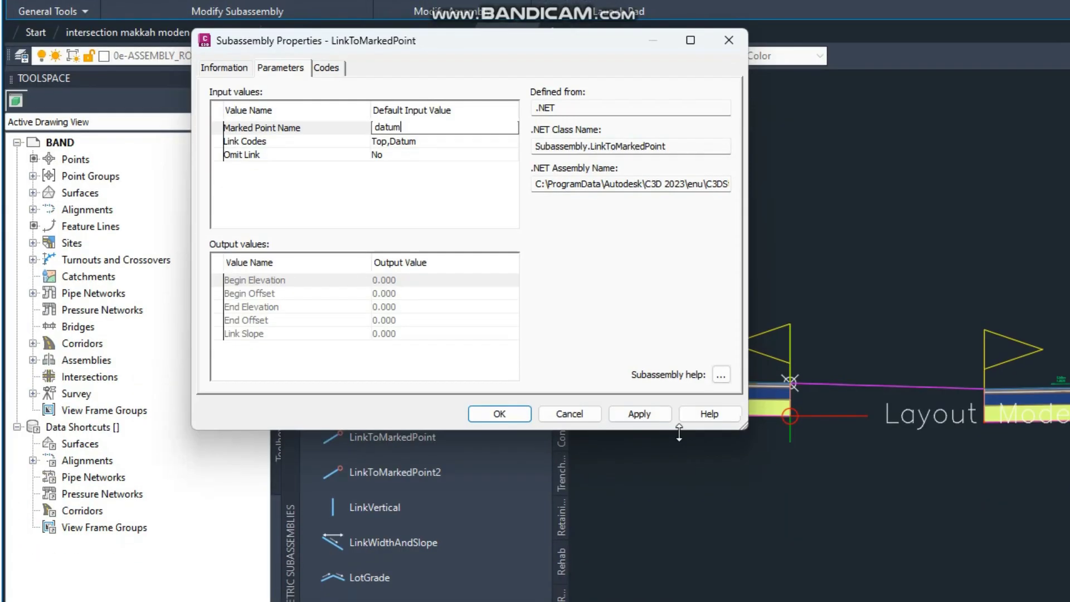
left_click(640, 537)
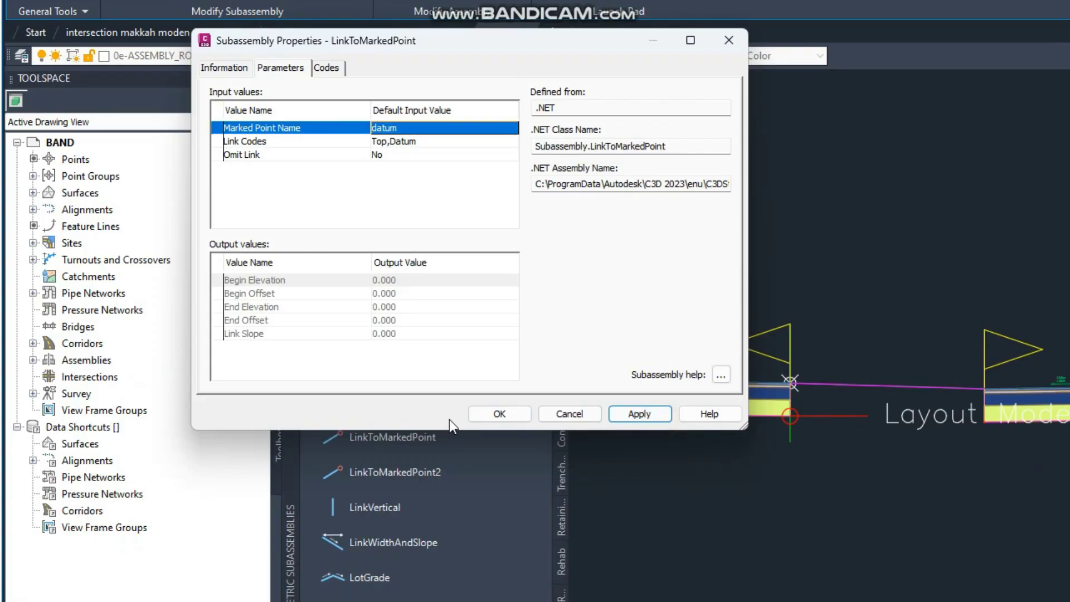
left_click(508, 538)
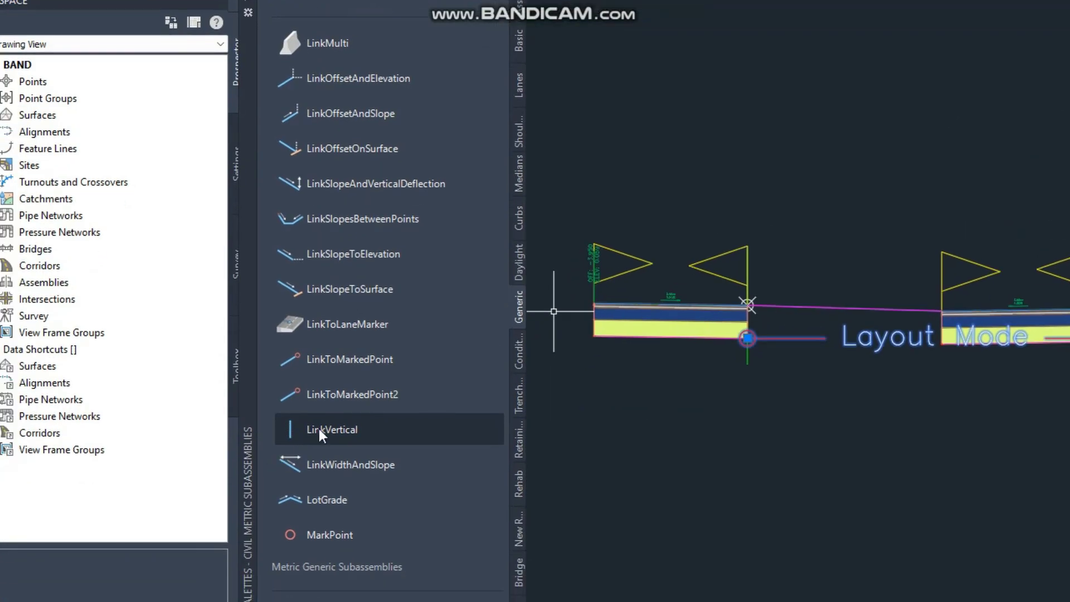
- Add a LinkVertical subassembly at the marker point where the dashed slope links begin, accept the suggested name and close the properties palette
left_click(323, 427)
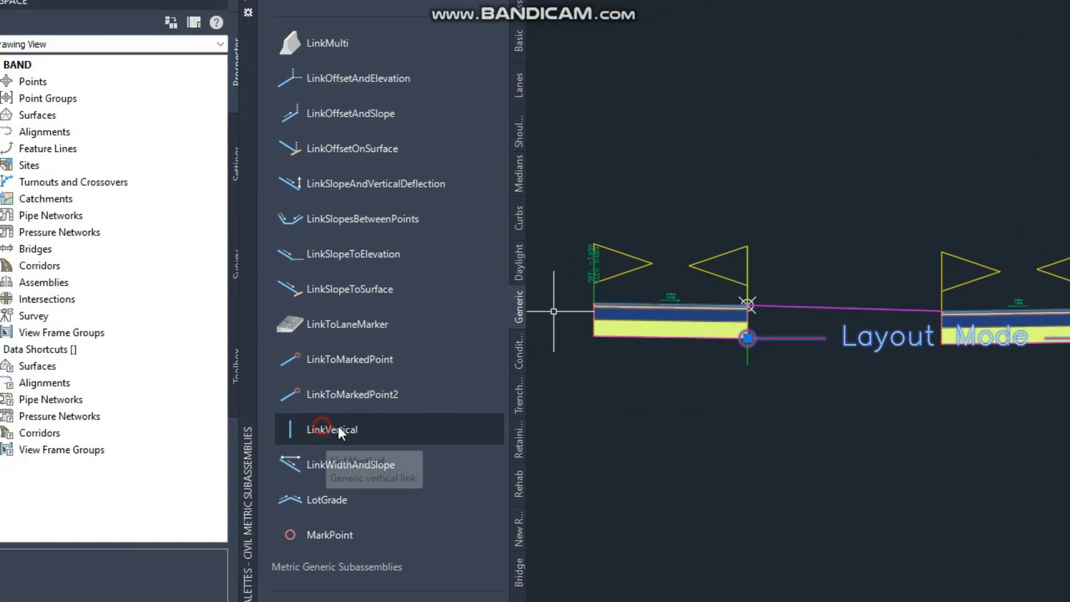
scroll(768, 255, "down", 6)
scroll(457, 223, "up", 8)
scroll(537, 212, "up", 5)
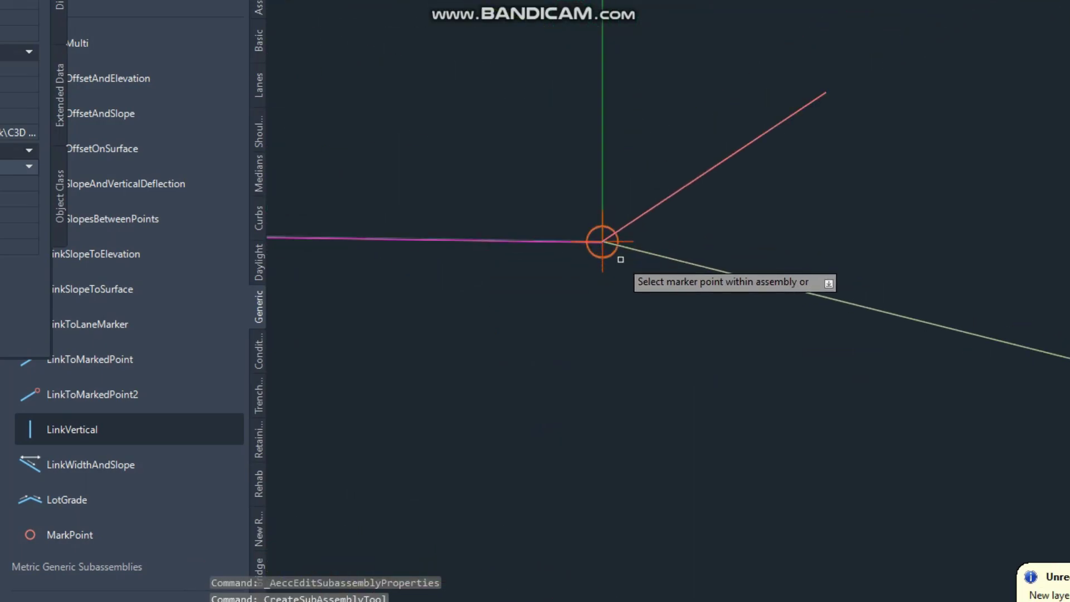
left_click(602, 240)
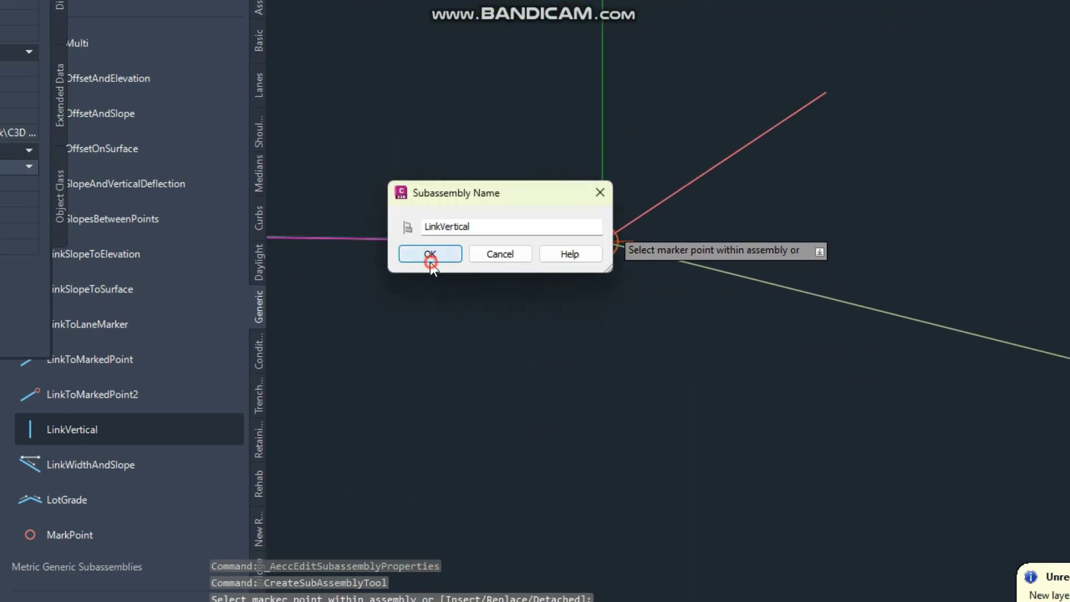
left_click(430, 256)
scroll(640, 329, "down", 4)
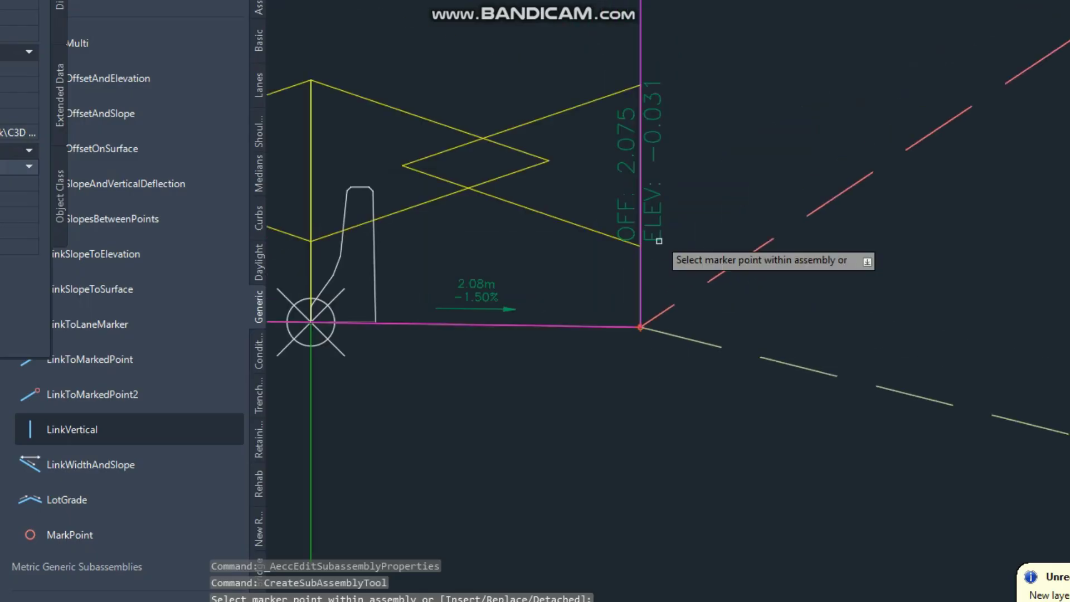
scroll(640, 290, "down", 2)
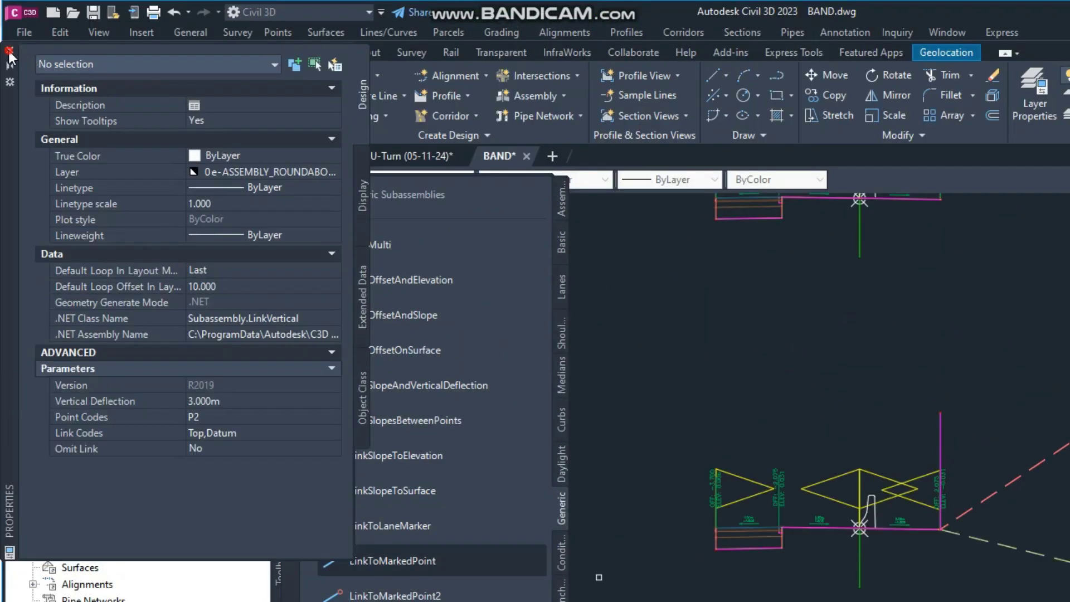
left_click(9, 51)
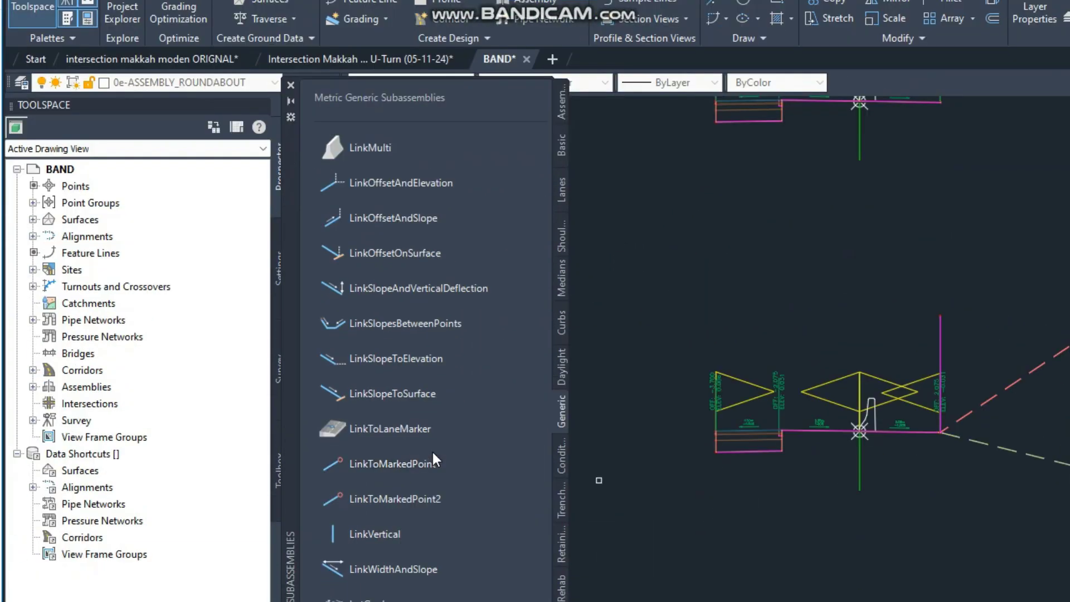
scroll(800, 527, "down", 3)
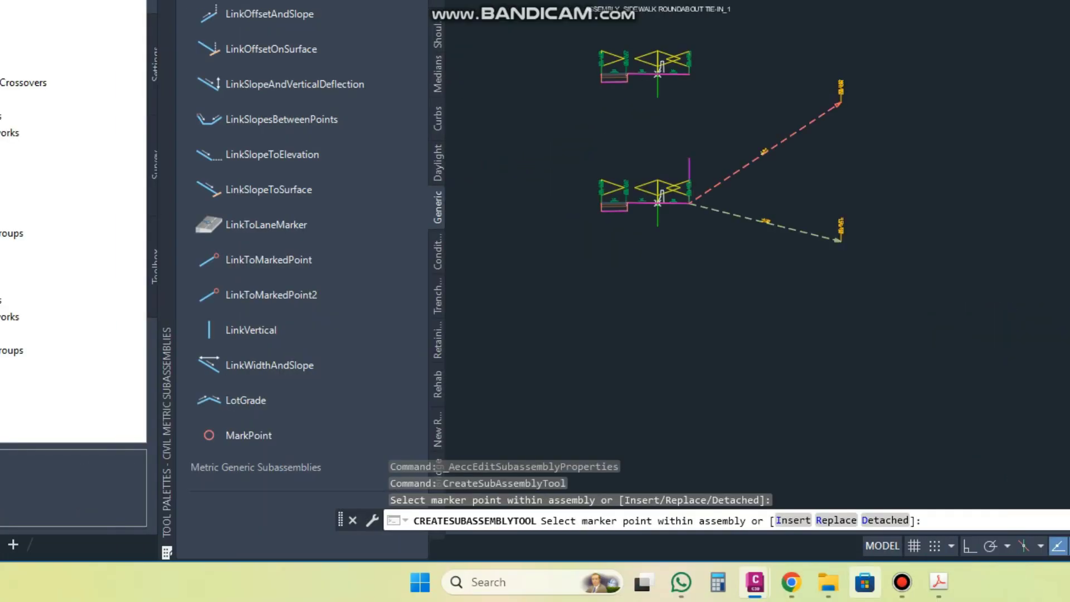
key("Escape")
- Attach a LinkWidthAndSlope subassembly to the test assembly's baseline, accepting the suggested name
left_click(967, 168)
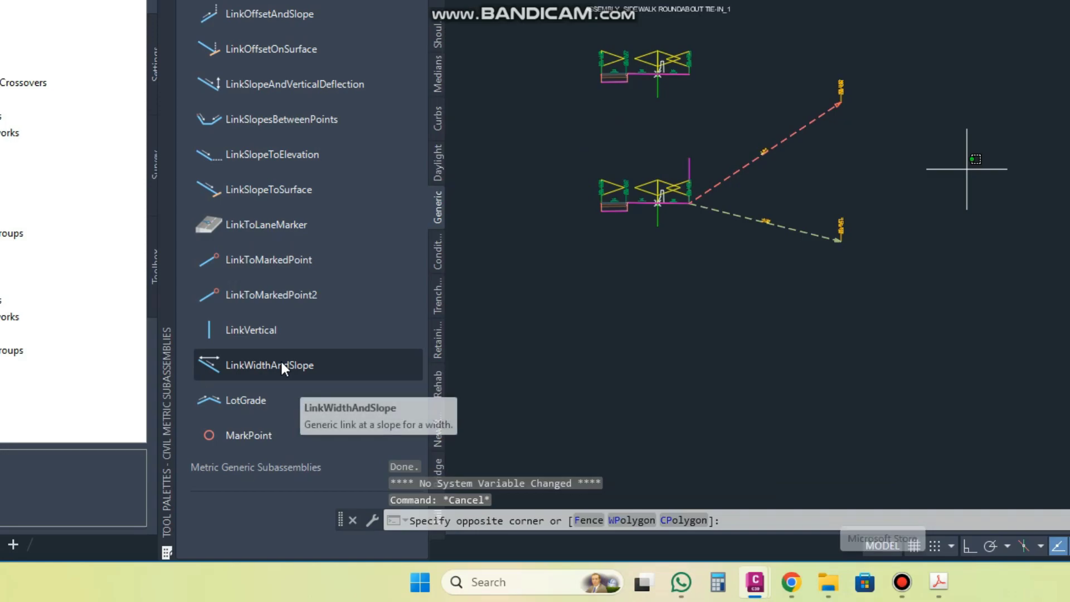
left_click_drag(280, 359, 496, 333)
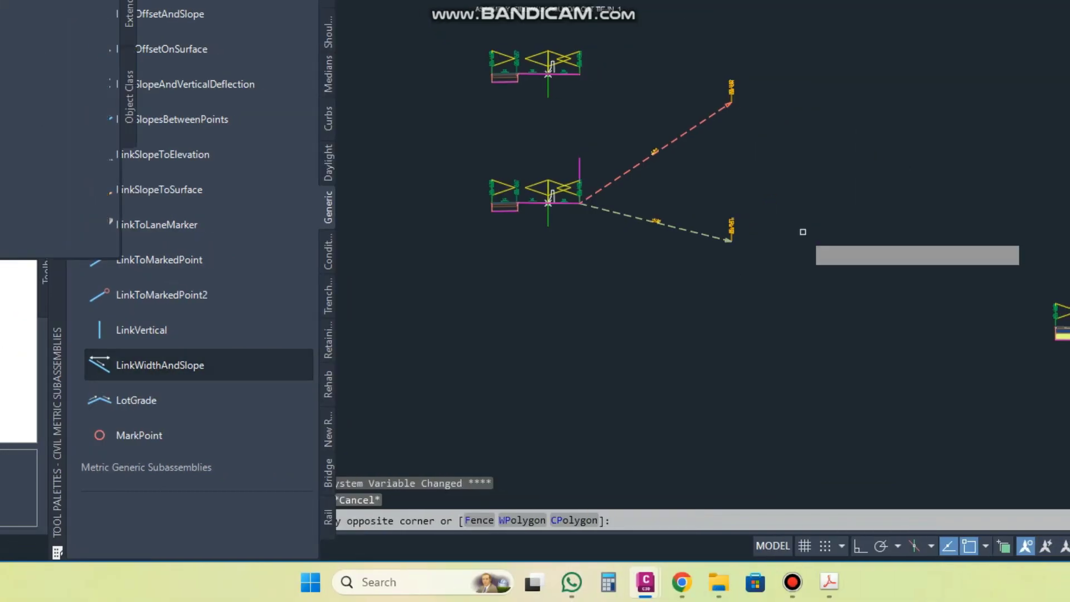
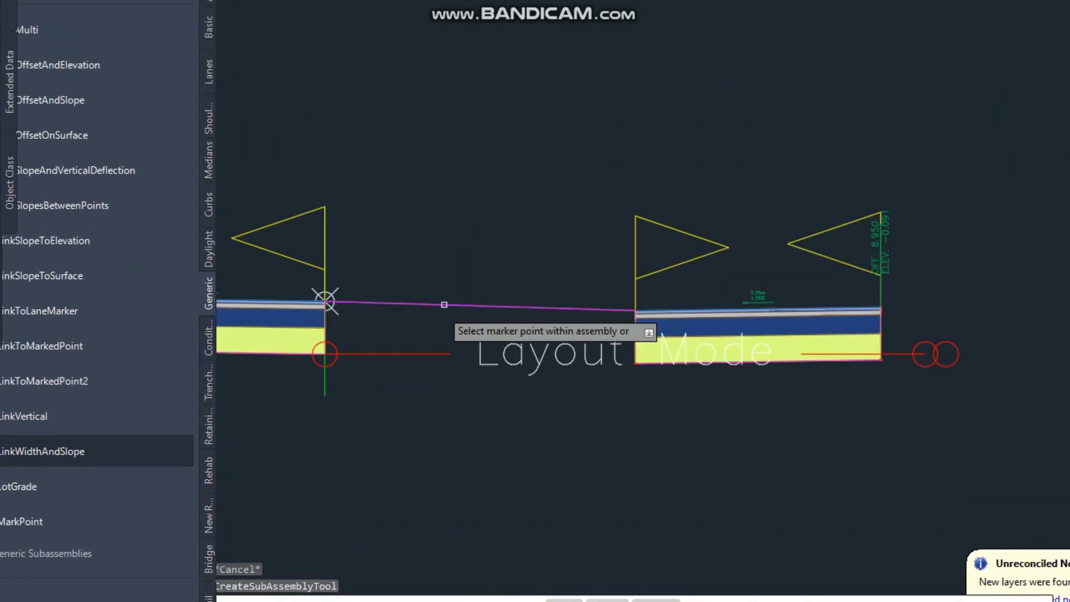
left_click(327, 388)
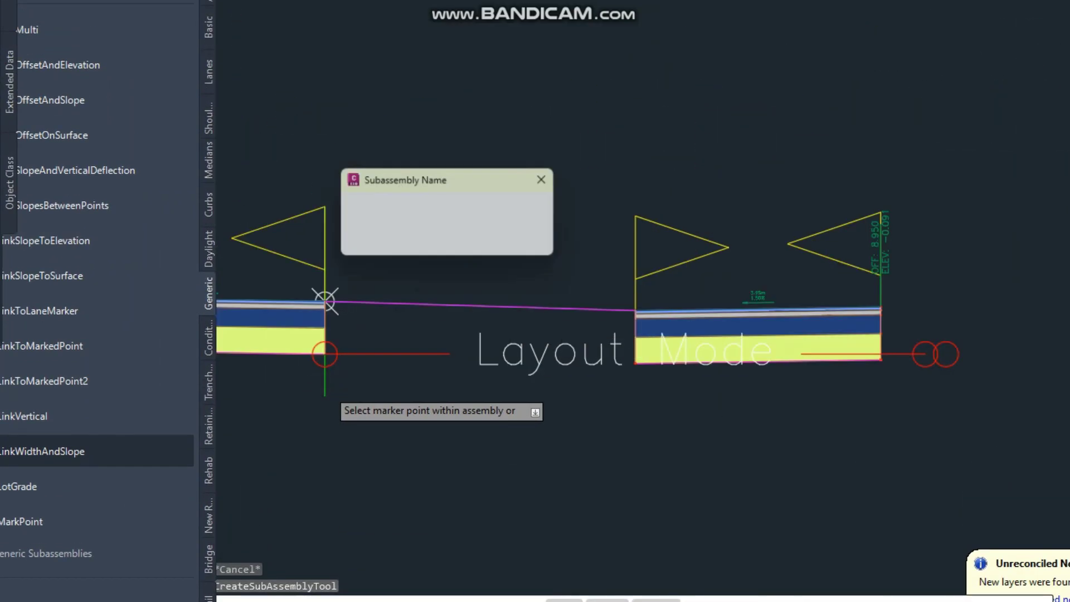
left_click(381, 242)
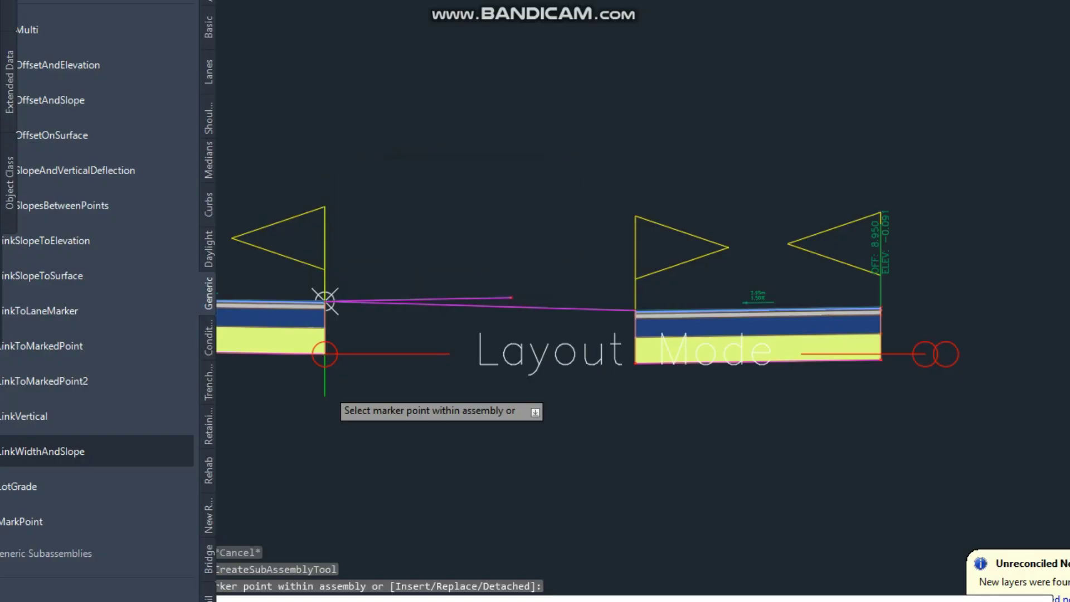
- End subassembly placement and open the input parameters of the LinkWidthAndSlope link attached at the baseline
key("Escape")
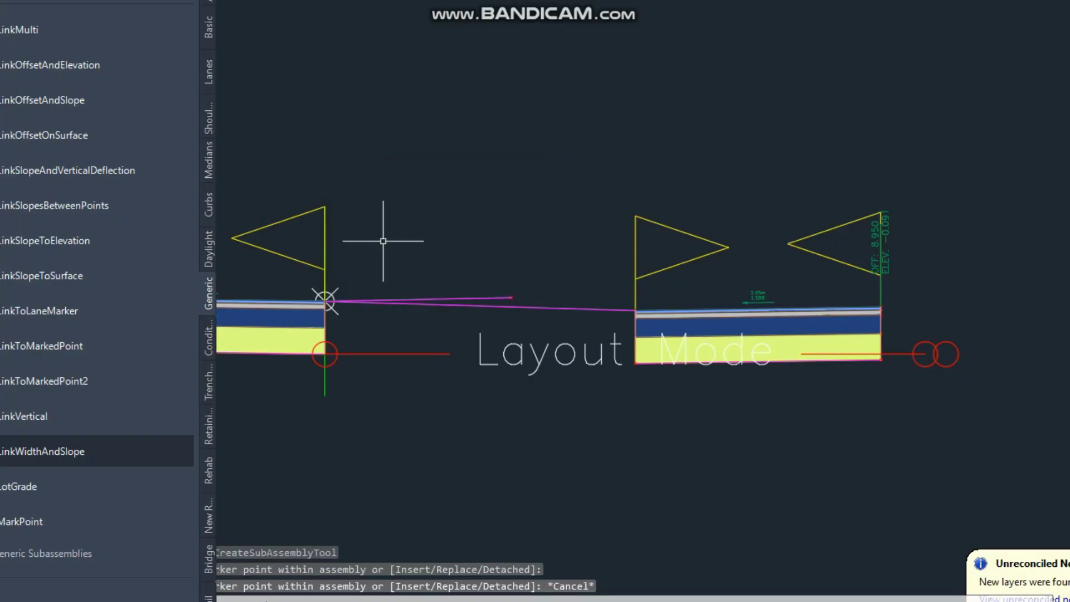
left_click(494, 299)
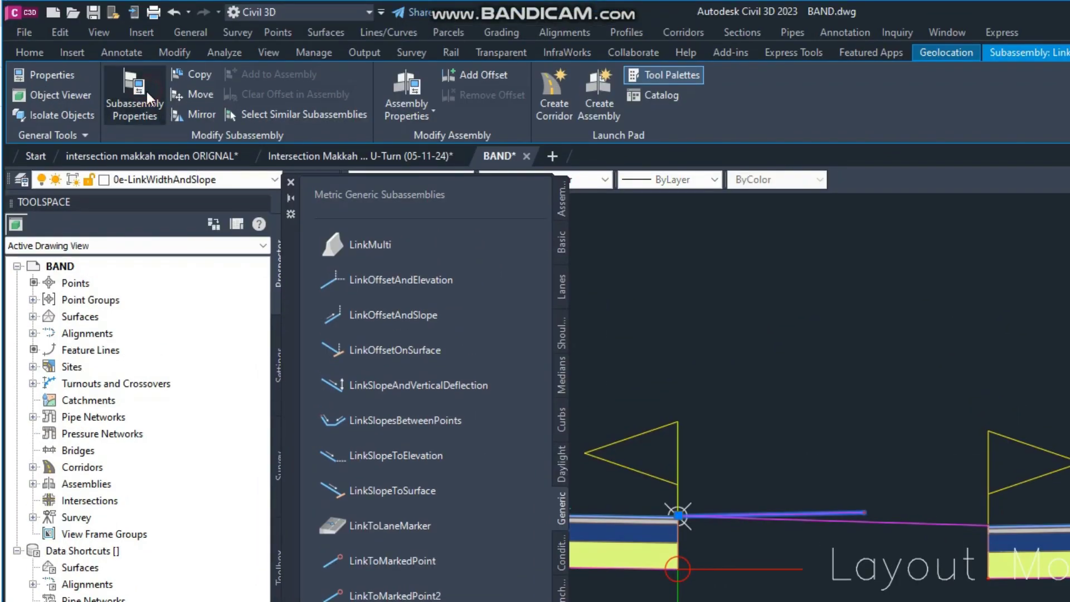
left_click(146, 91)
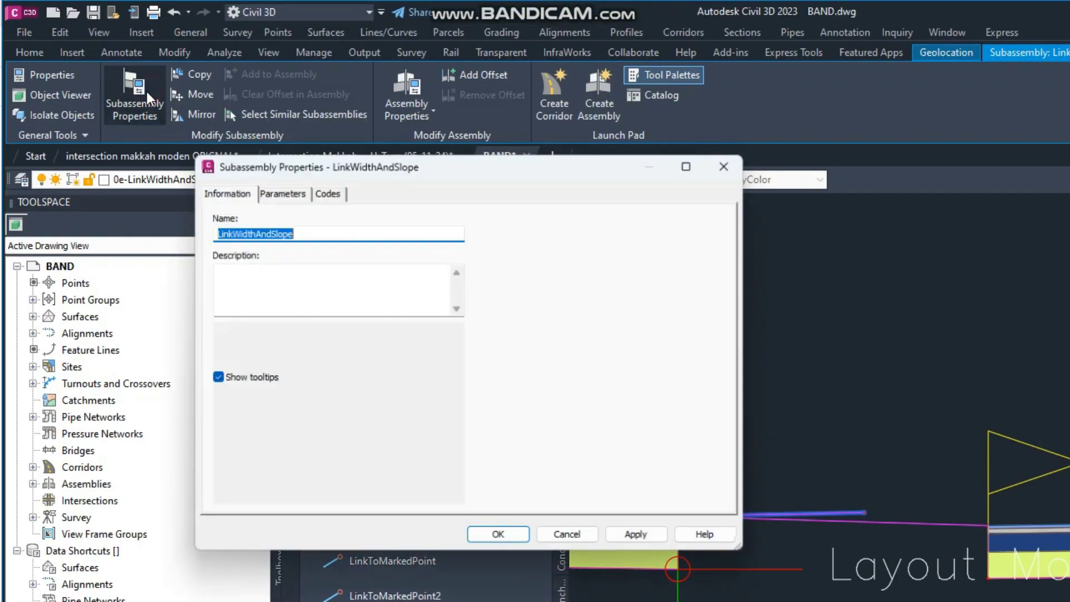
left_click(283, 191)
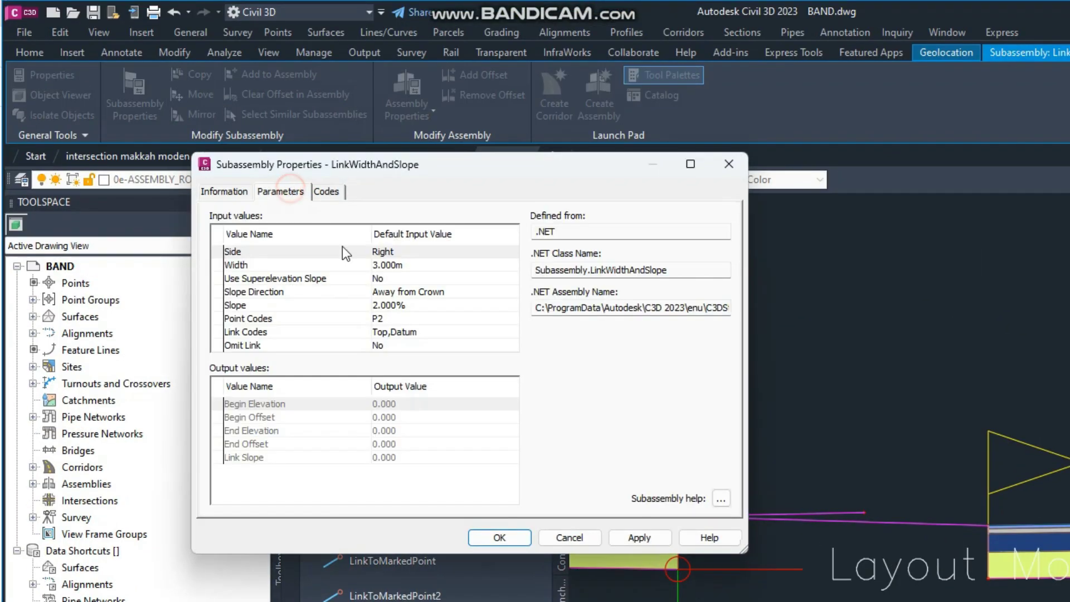
- Review the link's width and slope parameters, set its width to 2.6 m, apply the change and close the properties
left_click(398, 266)
left_click(394, 305)
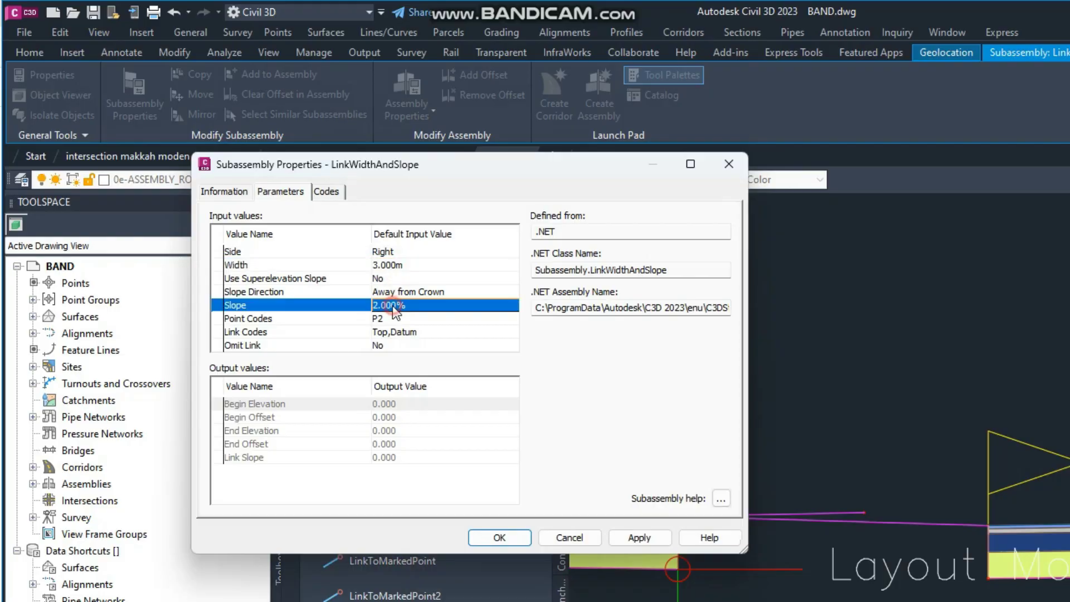
left_click(398, 266)
left_click(399, 266)
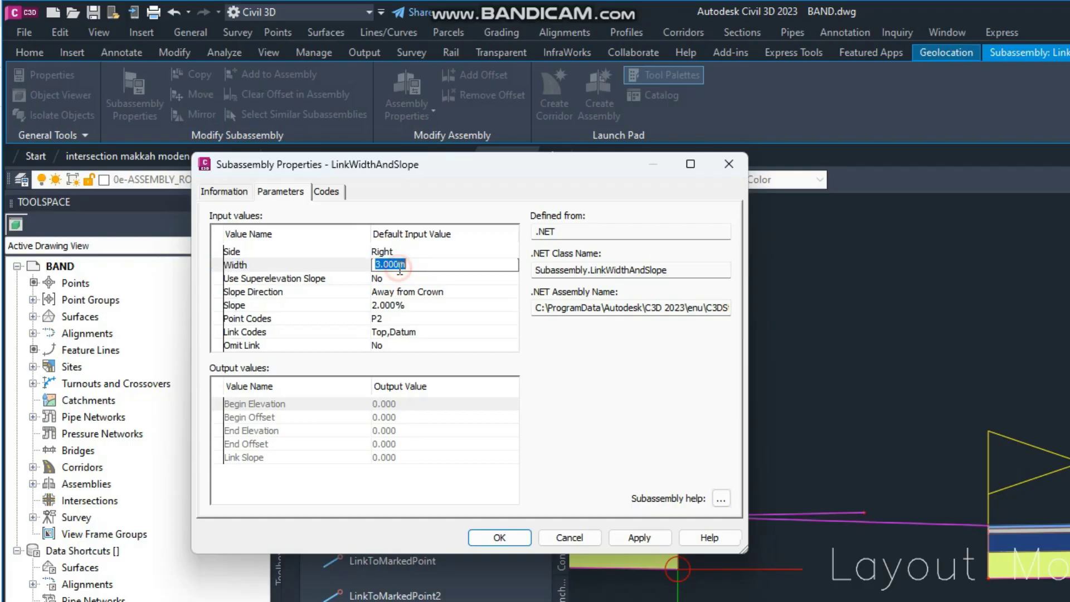
left_click(408, 305)
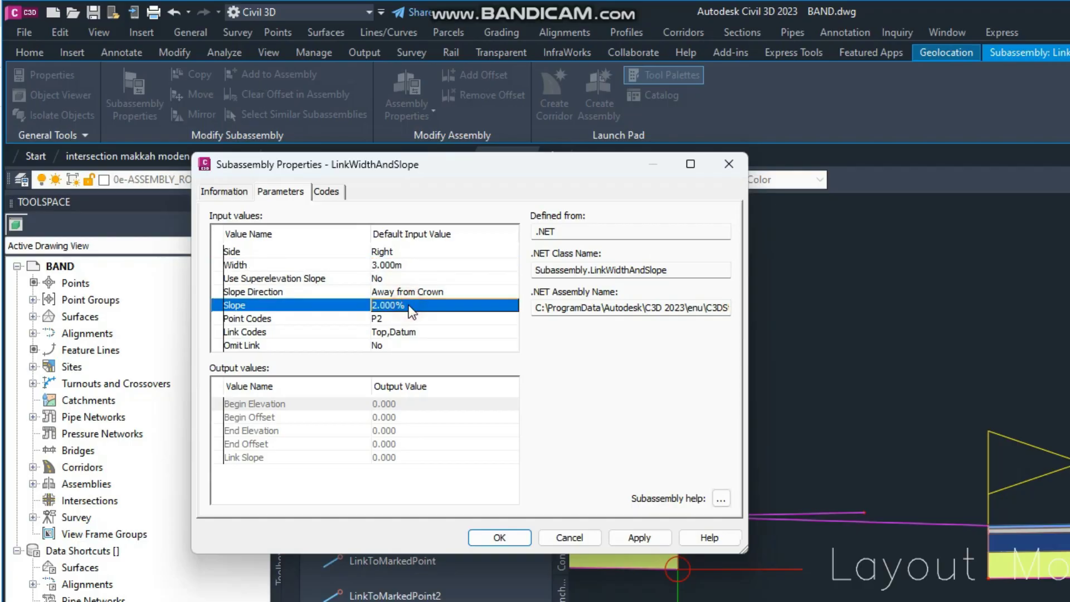
left_click(418, 268)
left_click(418, 268)
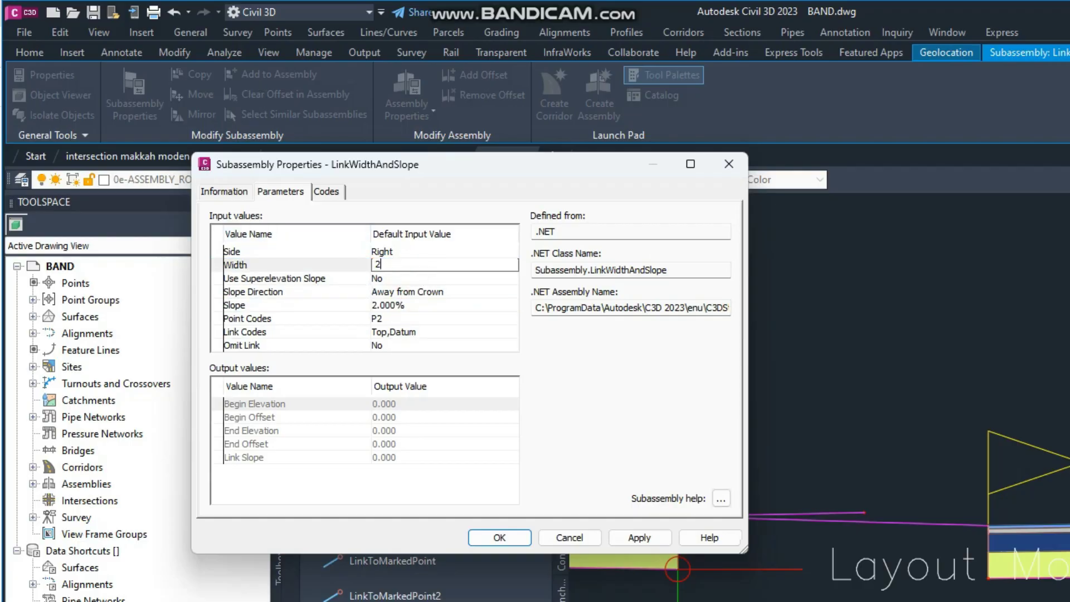
left_click(410, 305)
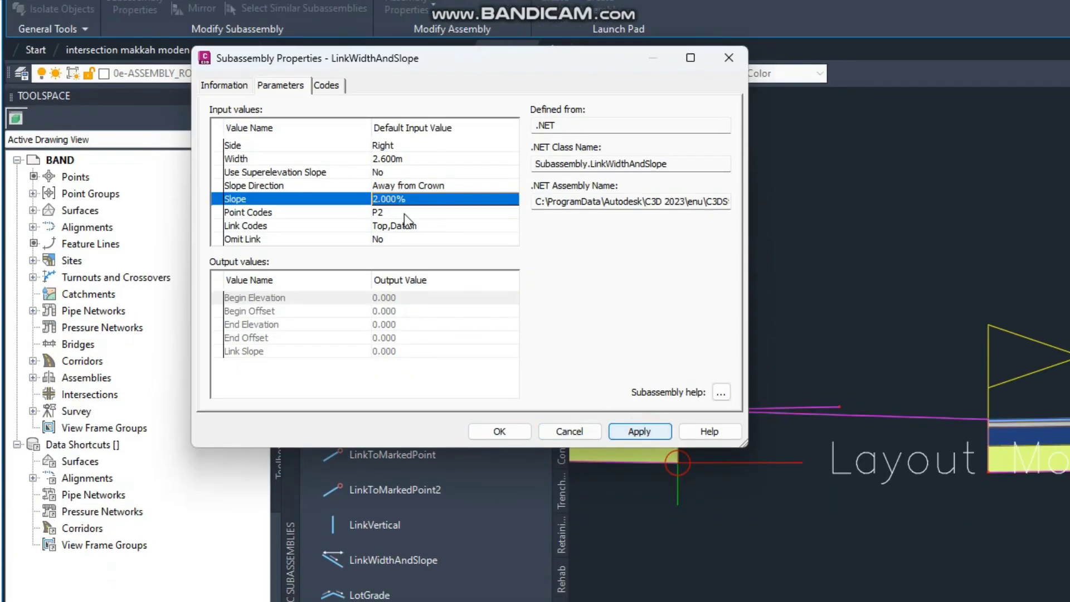
left_click(499, 430)
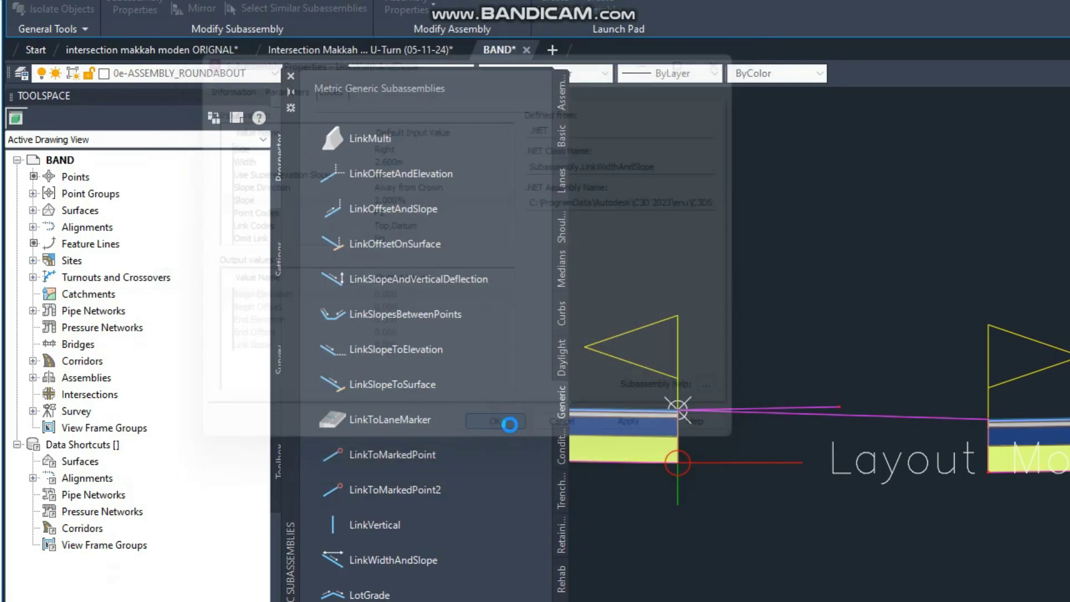
scroll(775, 368, "down", 2)
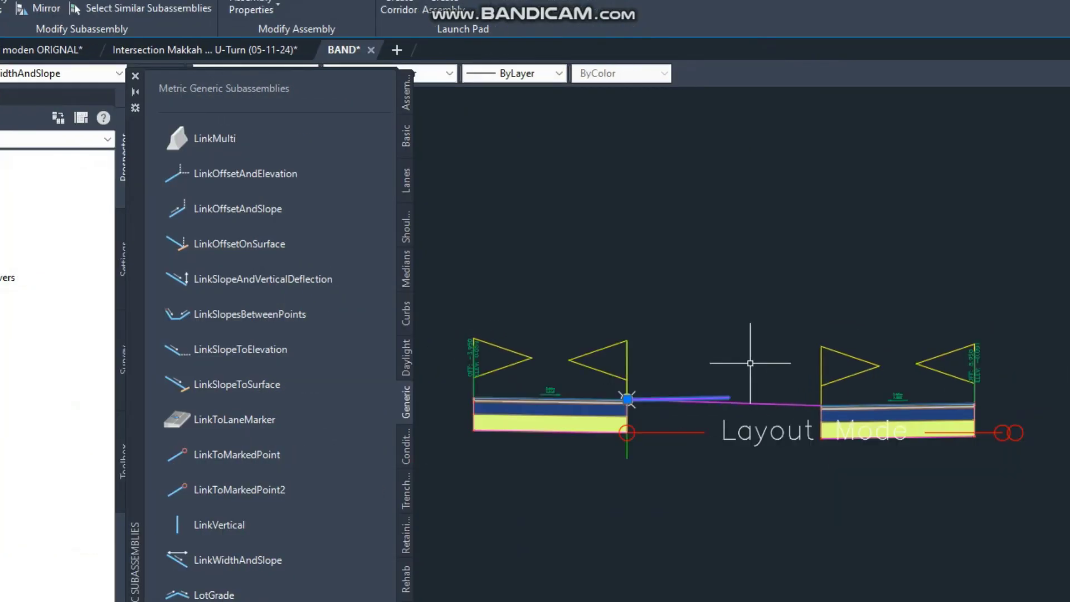